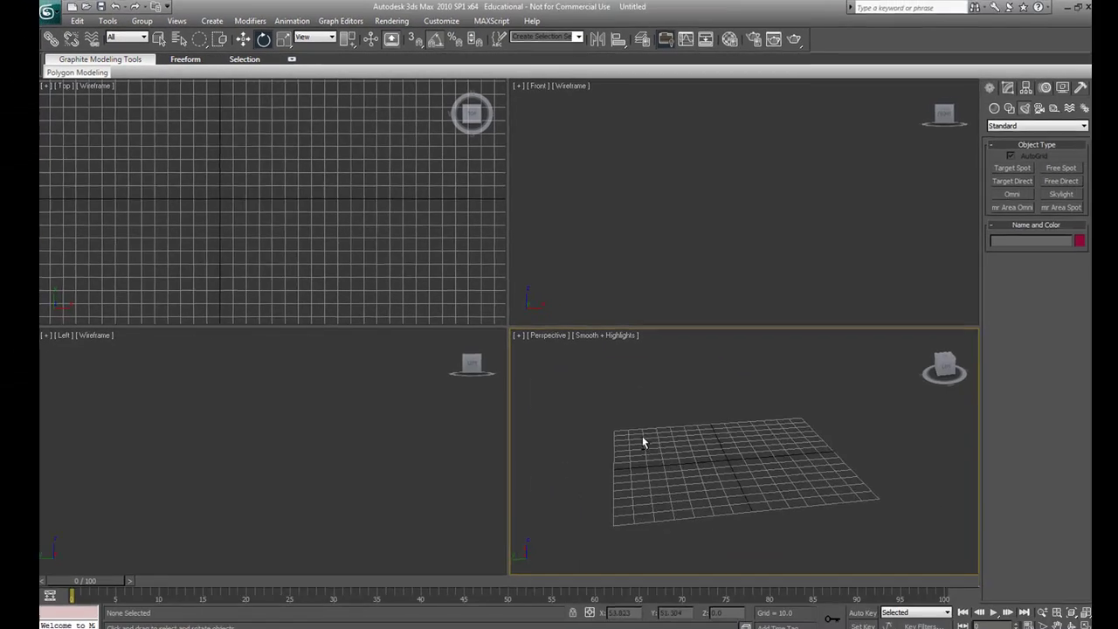
- Draw a standard rectangular plane in the Top viewport to serve as the ground surface
{"action": "middle_click_drag", "start_coordinate": [642, 436], "coordinate": [670, 455], "text": "alt"}
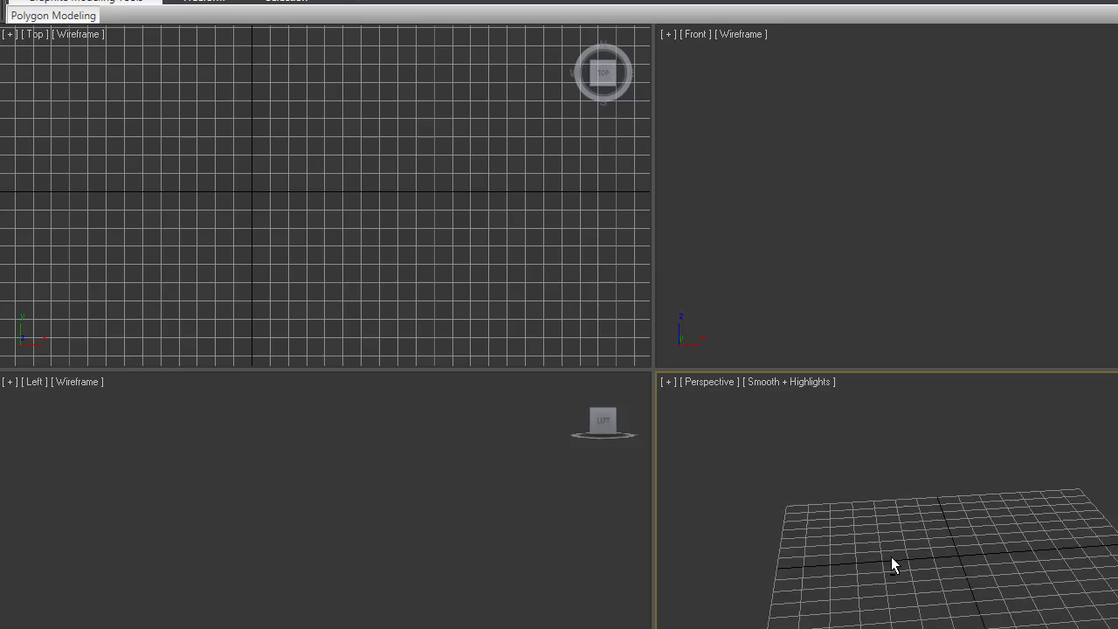
{"action": "middle_click_drag", "start_coordinate": [892, 557], "coordinate": [944, 560], "text": "alt"}
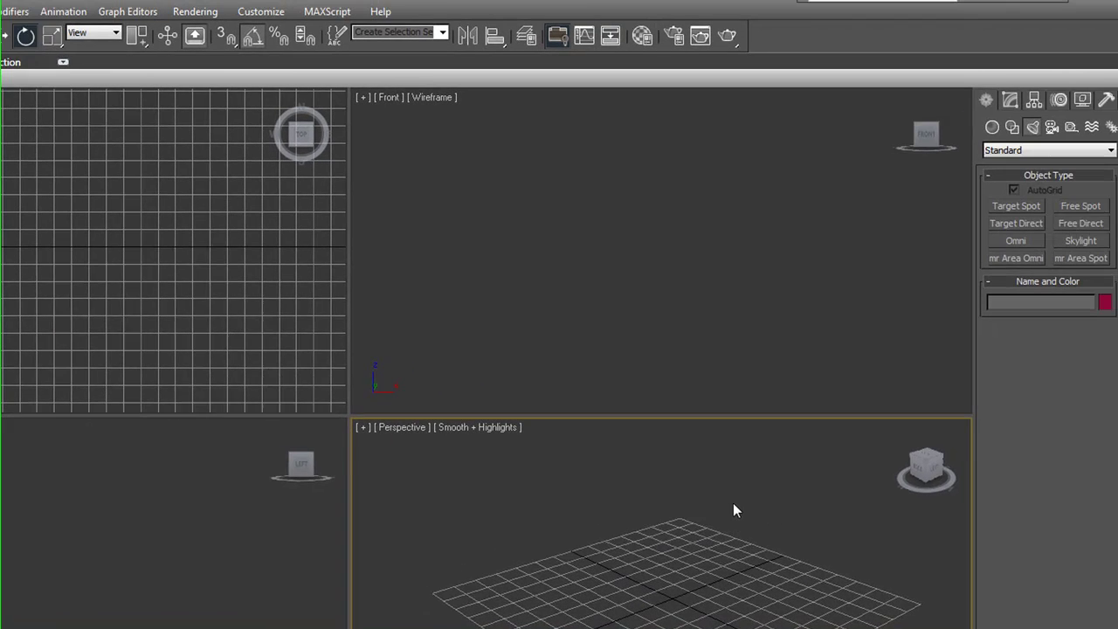
{"action": "middle_click_drag", "start_coordinate": [1058, 465], "coordinate": [1023, 488]}
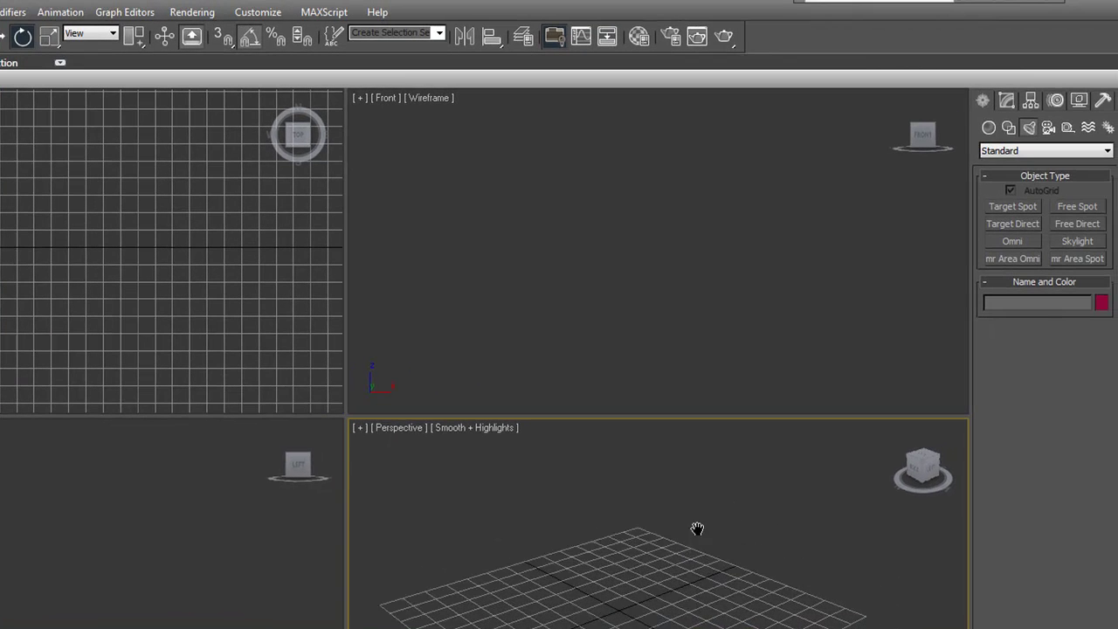
{"action": "middle_click_drag", "start_coordinate": [697, 529], "coordinate": [706, 525]}
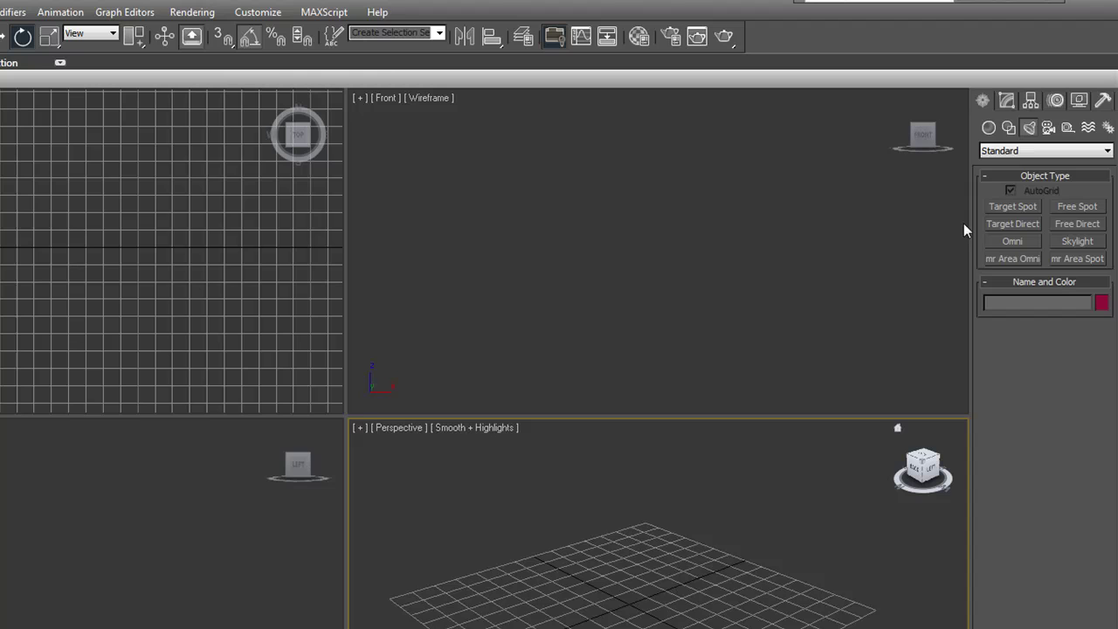
{"action": "left_click", "coordinate": [1006, 101]}
{"action": "left_click", "coordinate": [991, 103]}
{"action": "left_click", "coordinate": [989, 128]}
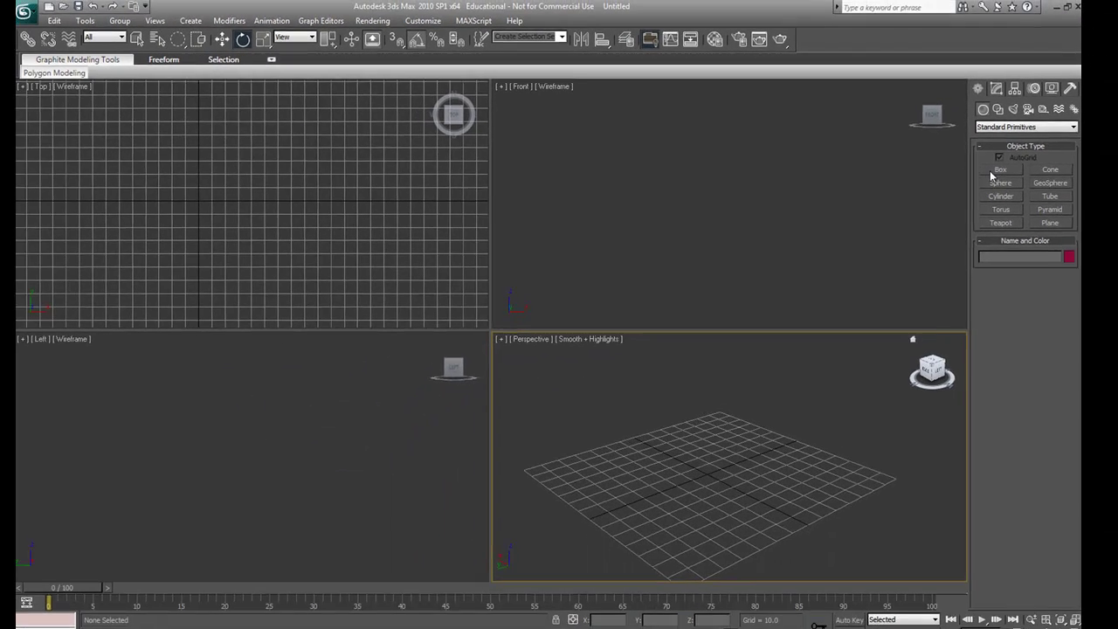
{"action": "left_click", "coordinate": [1050, 223]}
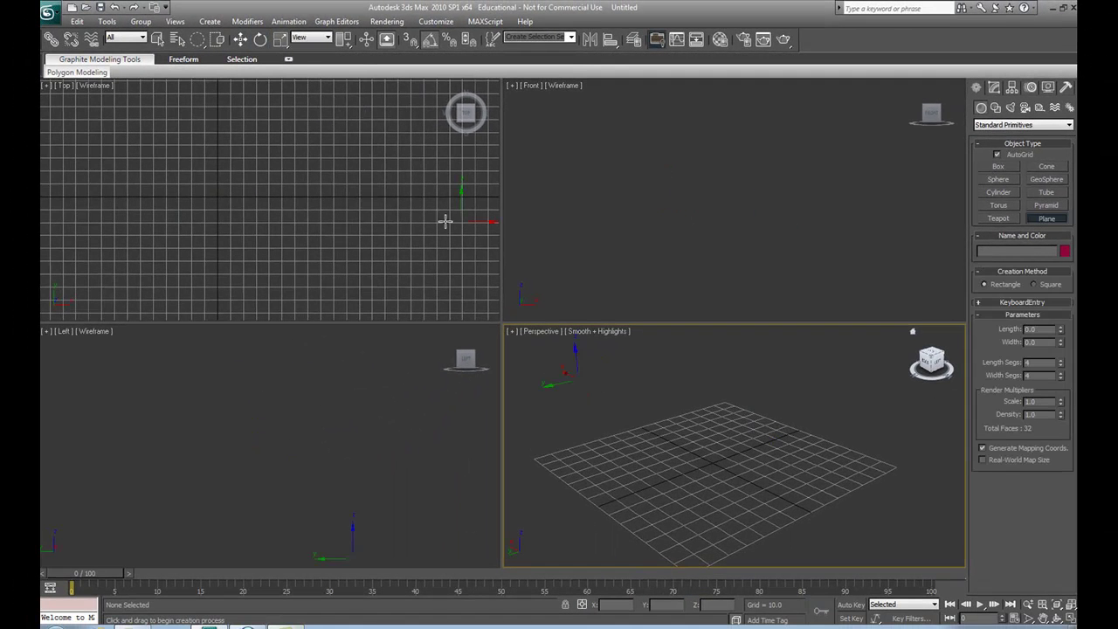
{"action": "left_click_drag", "start_coordinate": [141, 146], "coordinate": [438, 327]}
{"action": "right_click", "coordinate": [322, 179]}
- Move the plane to the world origin by setting its absolute X and Y coordinates to 0
{"action": "right_click", "coordinate": [241, 40]}
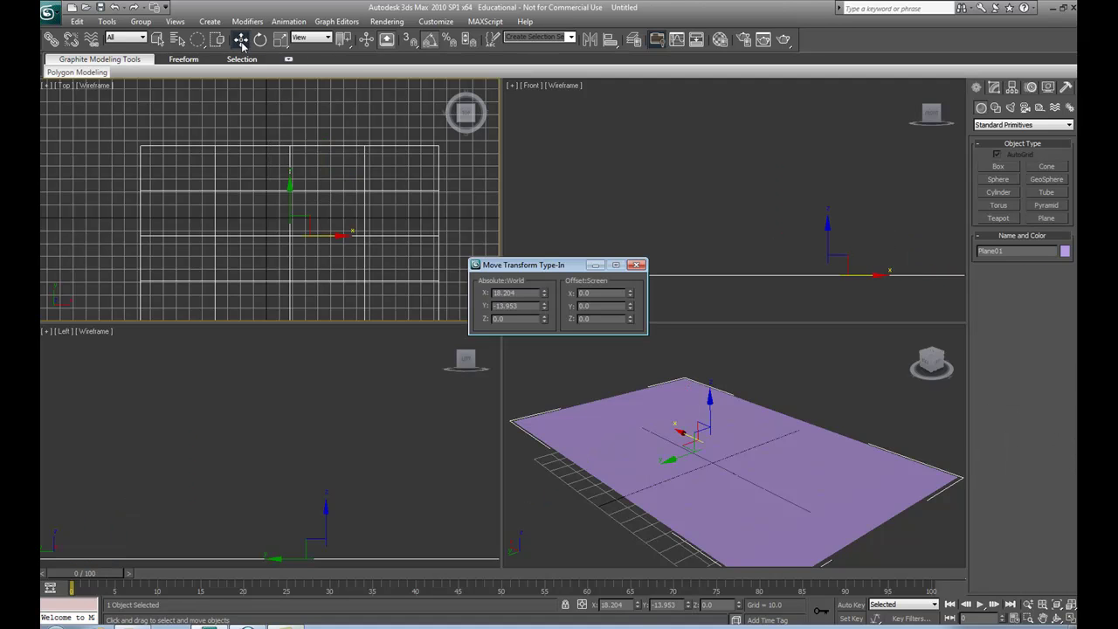
{"action": "right_click", "coordinate": [544, 306]}
{"action": "right_click", "coordinate": [542, 296]}
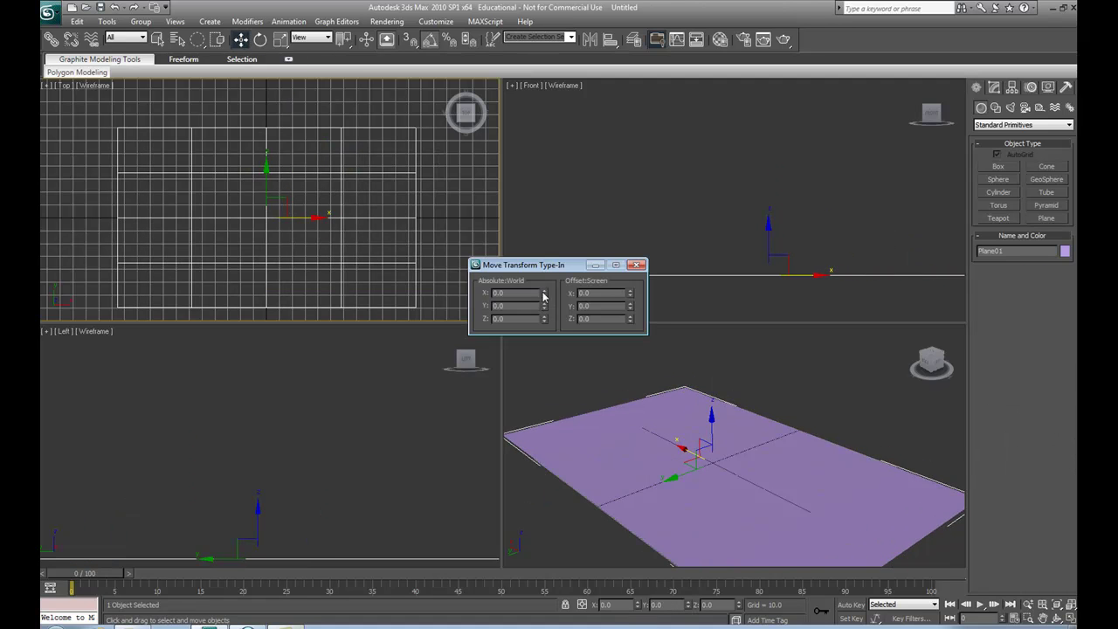
{"action": "left_click", "coordinate": [638, 265]}
- Create a ChamferBox on the plane, about 26.7 long, 48.9 wide and 18.2 high with a fillet of about 1.4
{"action": "middle_click_drag", "start_coordinate": [710, 424], "coordinate": [780, 435], "text": "alt"}
{"action": "scroll", "coordinate": [727, 391], "scroll_direction": "up", "scroll_amount": 2}
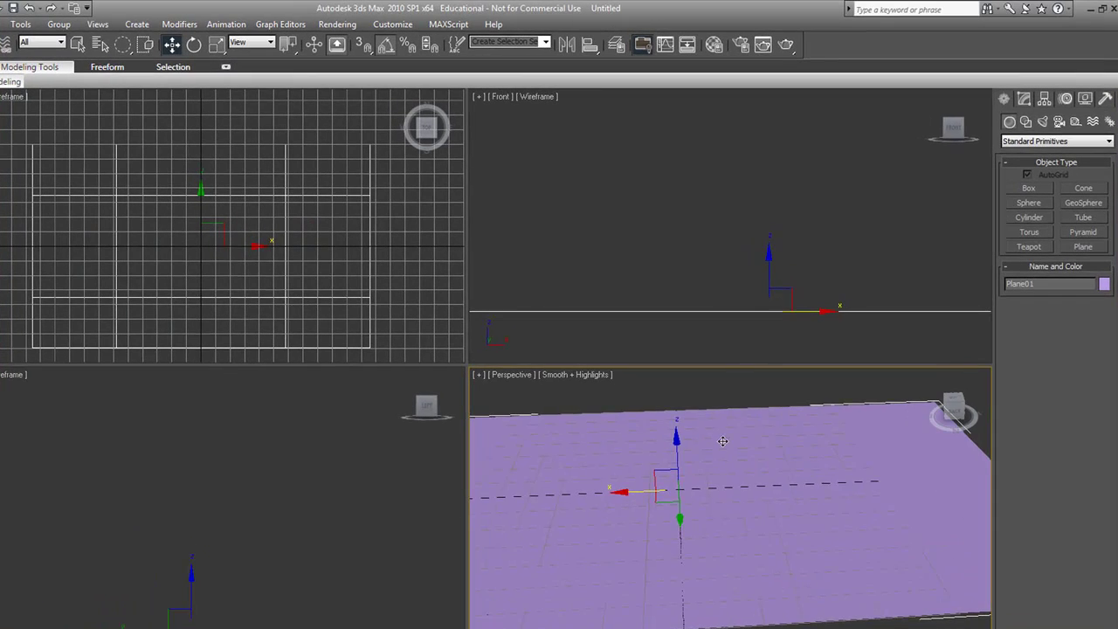
{"action": "middle_click_drag", "start_coordinate": [776, 478], "coordinate": [789, 496], "text": "alt"}
{"action": "scroll", "coordinate": [777, 502], "scroll_direction": "up", "scroll_amount": 1}
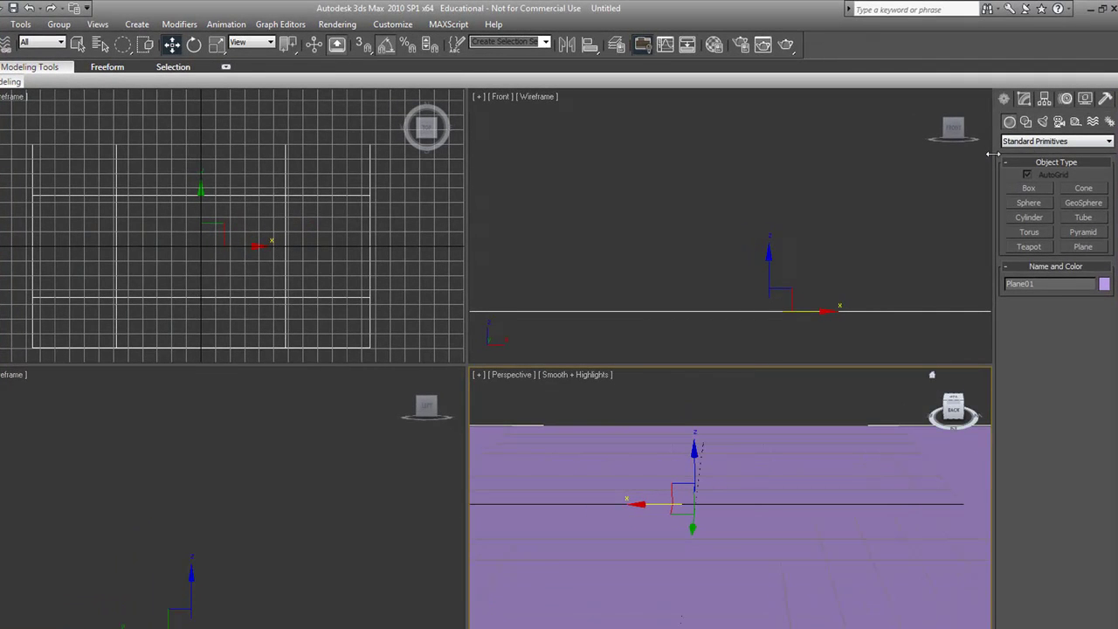
{"action": "left_click", "coordinate": [1033, 143]}
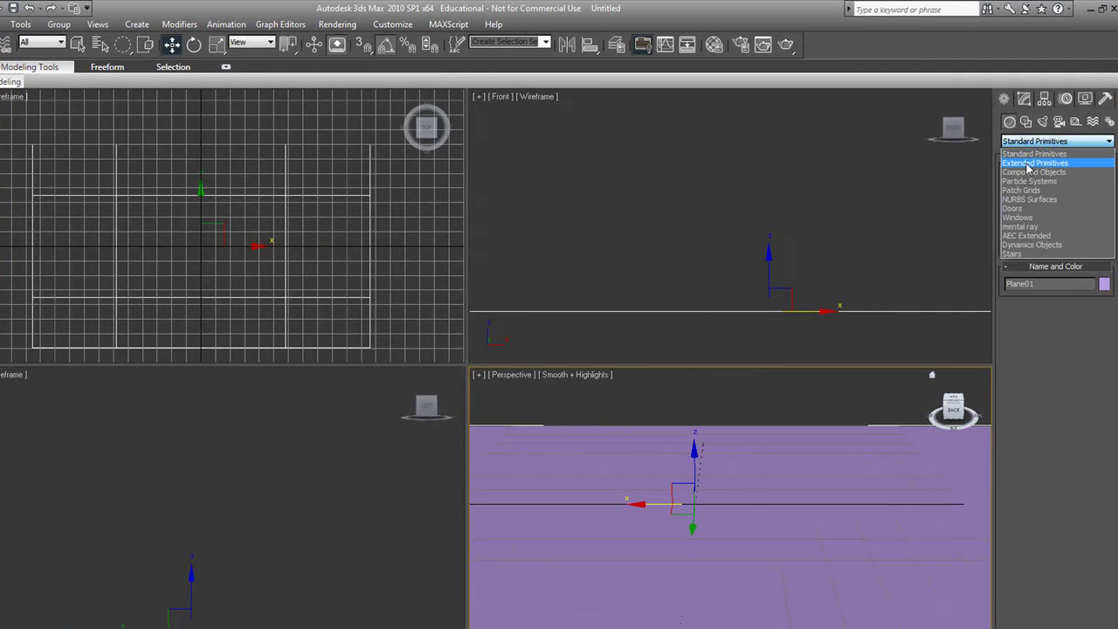
{"action": "left_click", "coordinate": [1031, 163]}
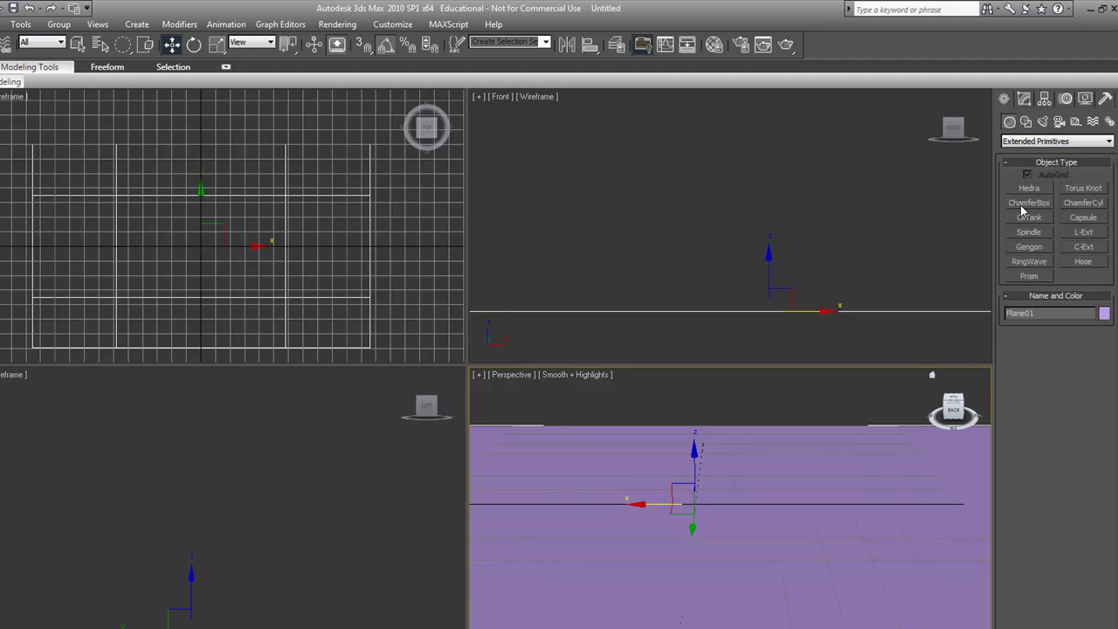
{"action": "left_click", "coordinate": [1026, 204]}
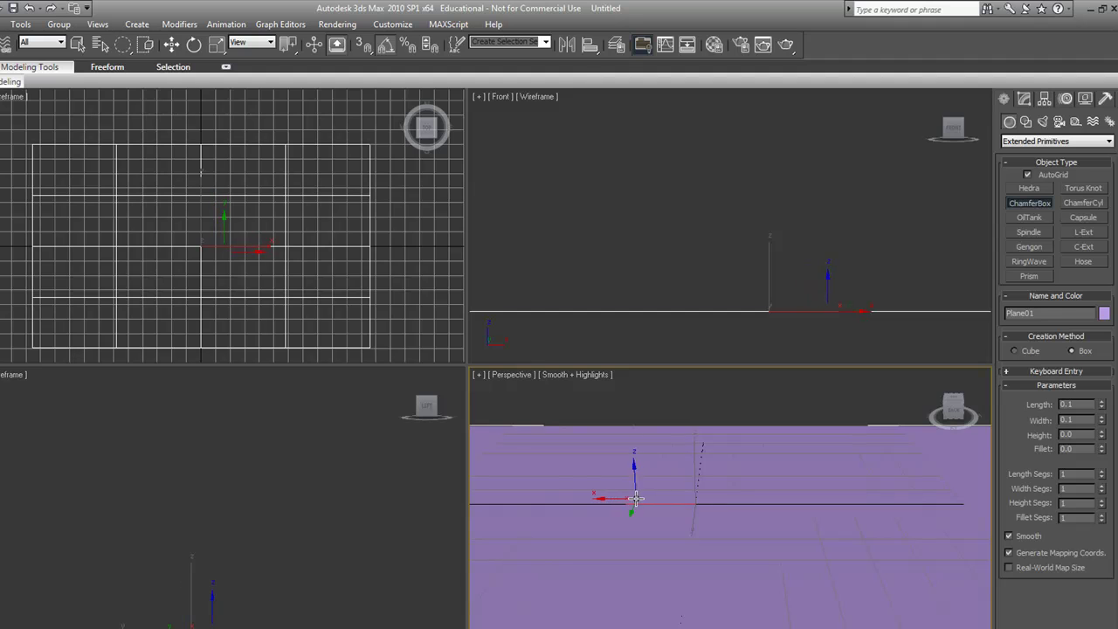
{"action": "left_click_drag", "start_coordinate": [635, 498], "coordinate": [835, 545]}
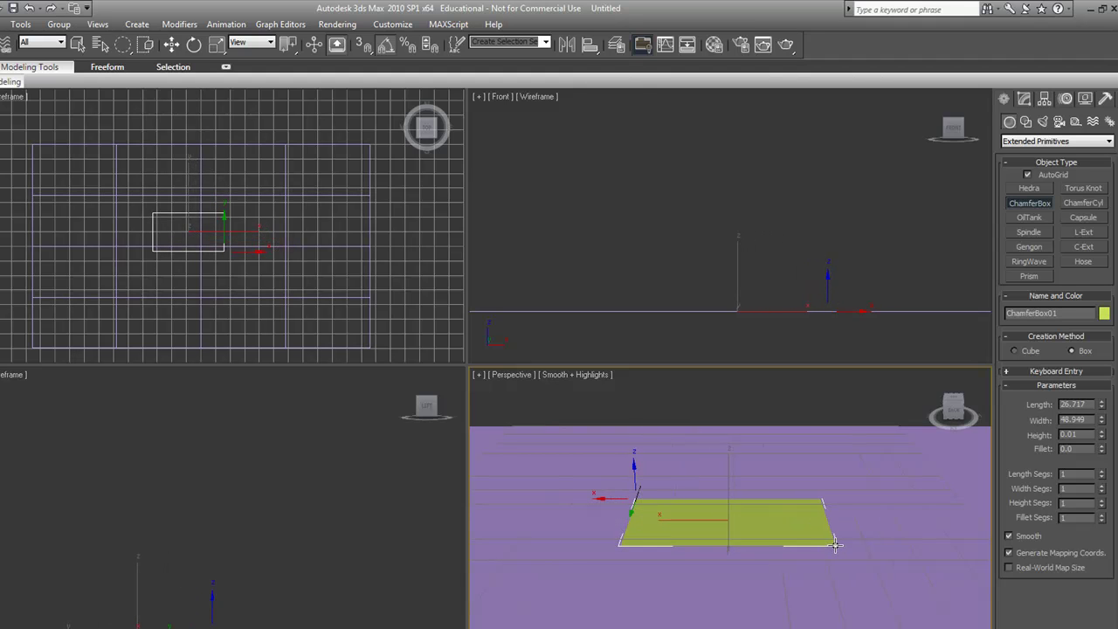
{"action": "left_click", "coordinate": [841, 477]}
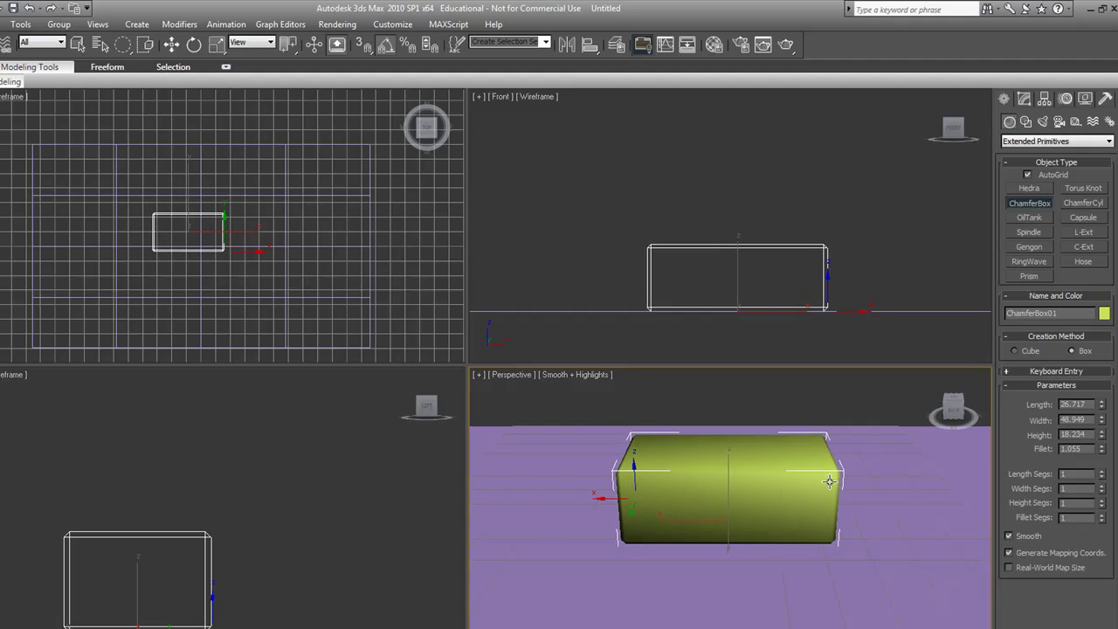
{"action": "left_click", "coordinate": [828, 480]}
{"action": "middle_click_drag", "start_coordinate": [857, 497], "coordinate": [818, 515], "text": "alt"}
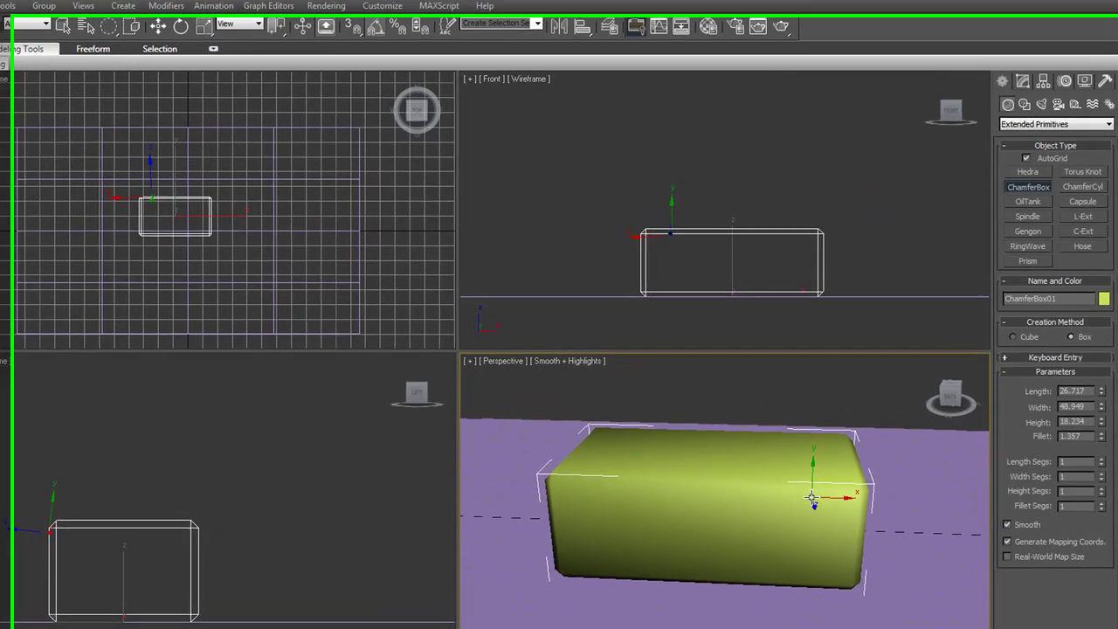
{"action": "right_click", "coordinate": [829, 488]}
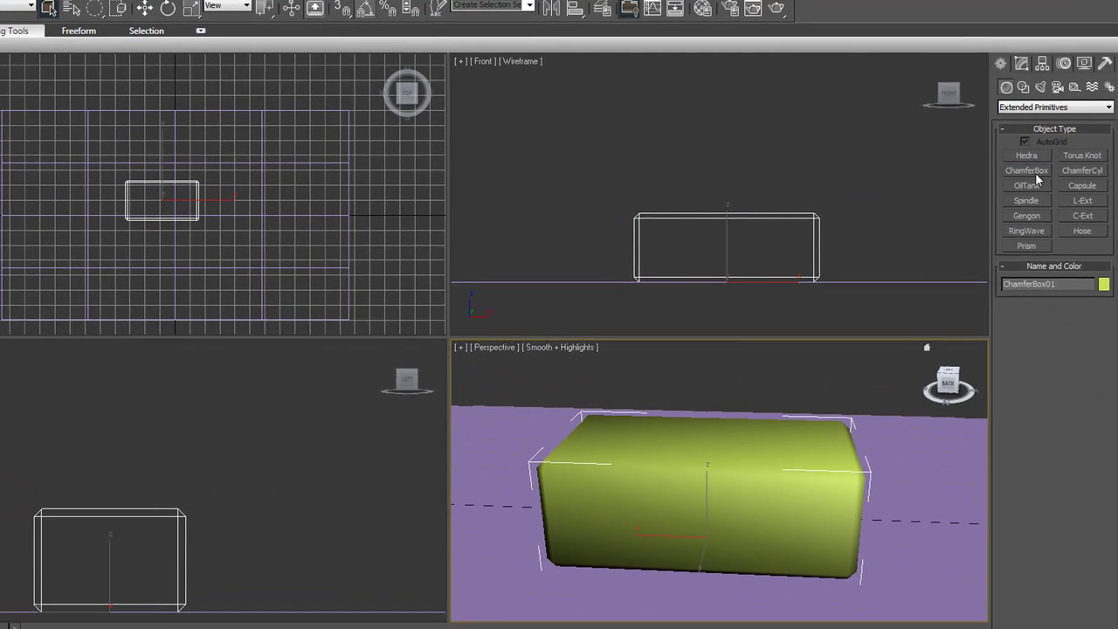
- Create an upright ChamferCyl on the plane against the box's end, about 6.4 in radius and 29.8 high, with a slight fillet
{"action": "left_click", "coordinate": [1083, 178]}
{"action": "scroll", "coordinate": [882, 496], "scroll_direction": "down", "scroll_amount": 3}
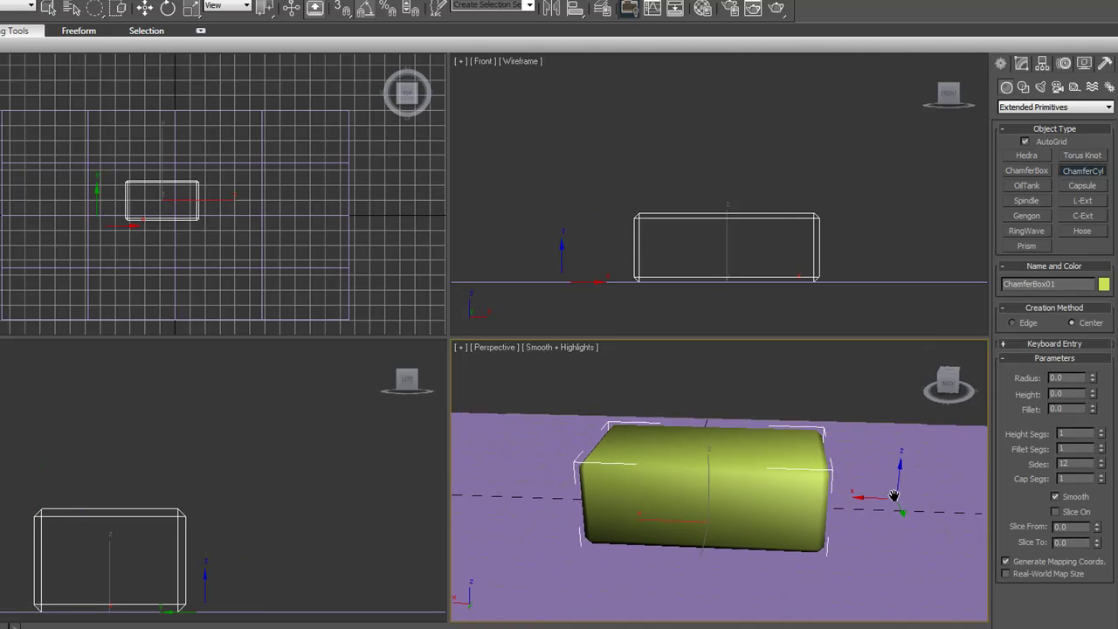
{"action": "middle_click_drag", "start_coordinate": [893, 499], "coordinate": [836, 473]}
{"action": "left_click_drag", "start_coordinate": [796, 514], "coordinate": [802, 521]}
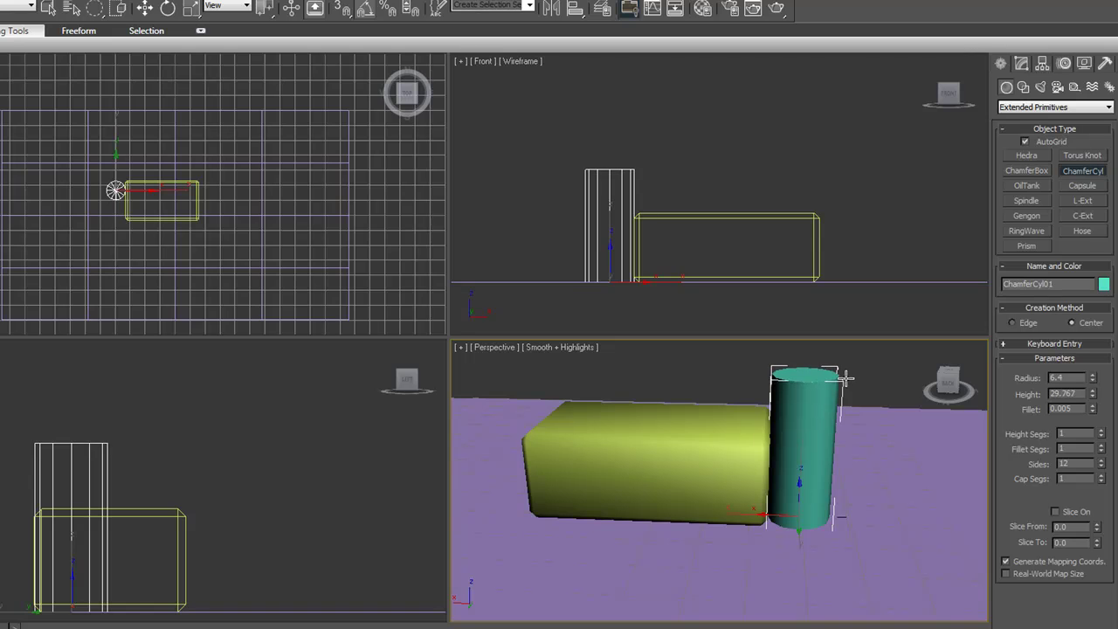
{"action": "left_click", "coordinate": [843, 379]}
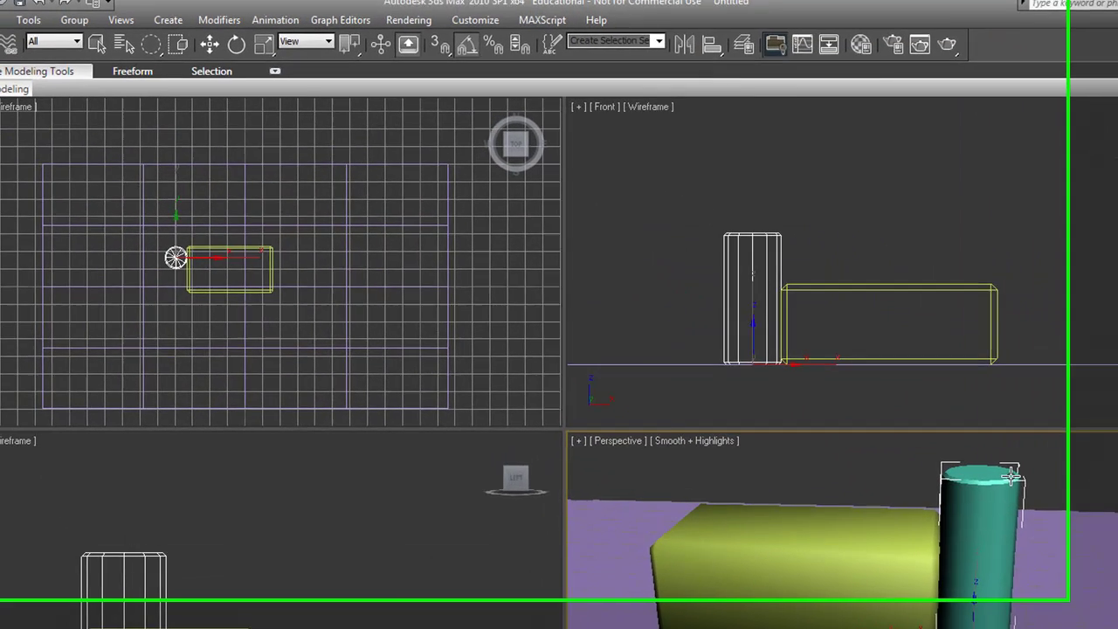
{"action": "left_click", "coordinate": [829, 383]}
- Create a smaller ChamferCyl on the box's top at the far end from the first cylinder, radius about 3.5, height about 14.1, fillet about 0.3
{"action": "middle_click_drag", "start_coordinate": [777, 563], "coordinate": [854, 580], "text": "alt"}
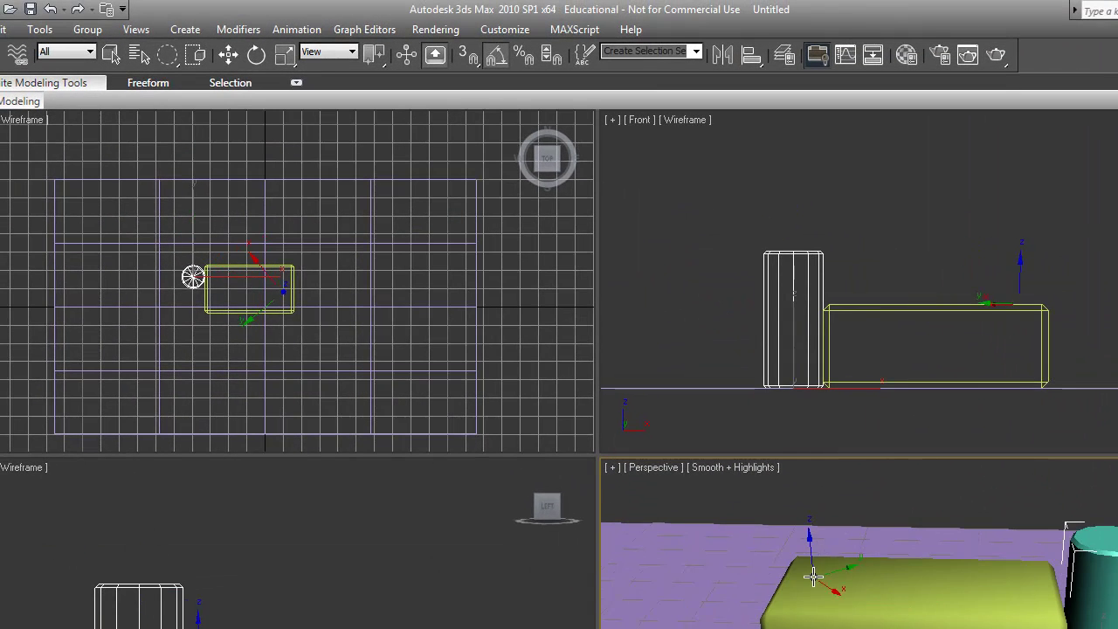
{"action": "left_click", "coordinate": [809, 568]}
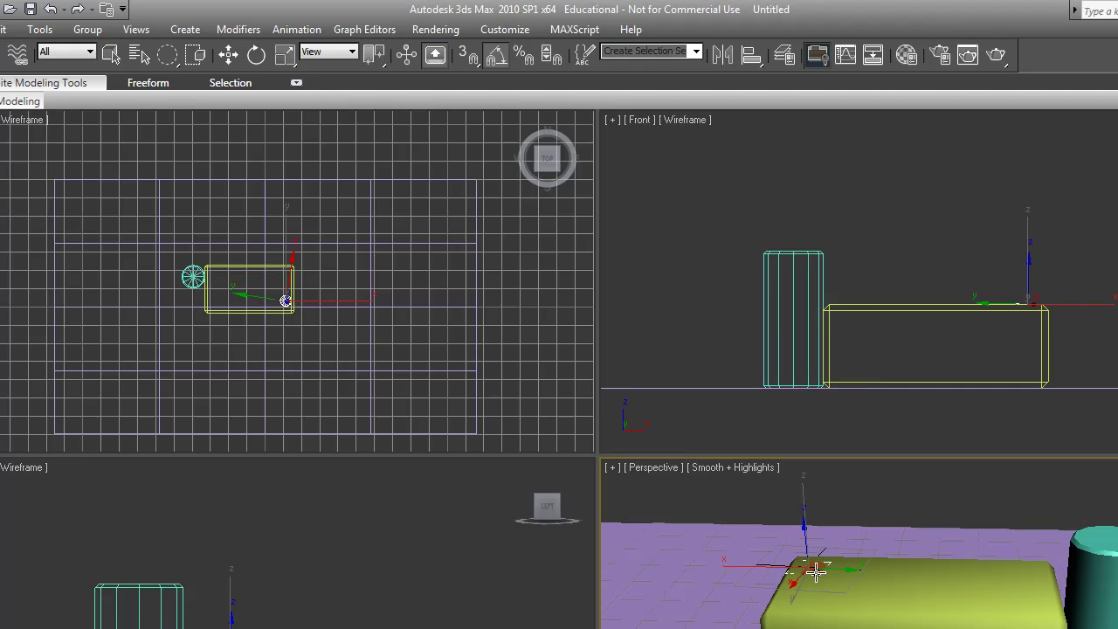
{"action": "left_click_drag", "start_coordinate": [817, 572], "coordinate": [828, 570]}
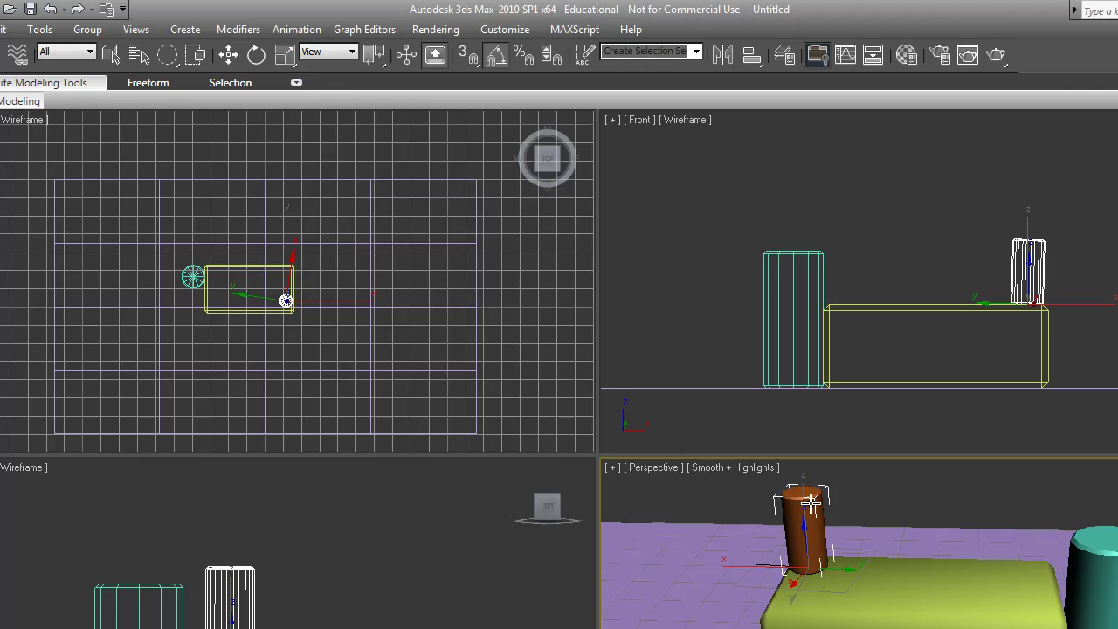
{"action": "left_click", "coordinate": [811, 500]}
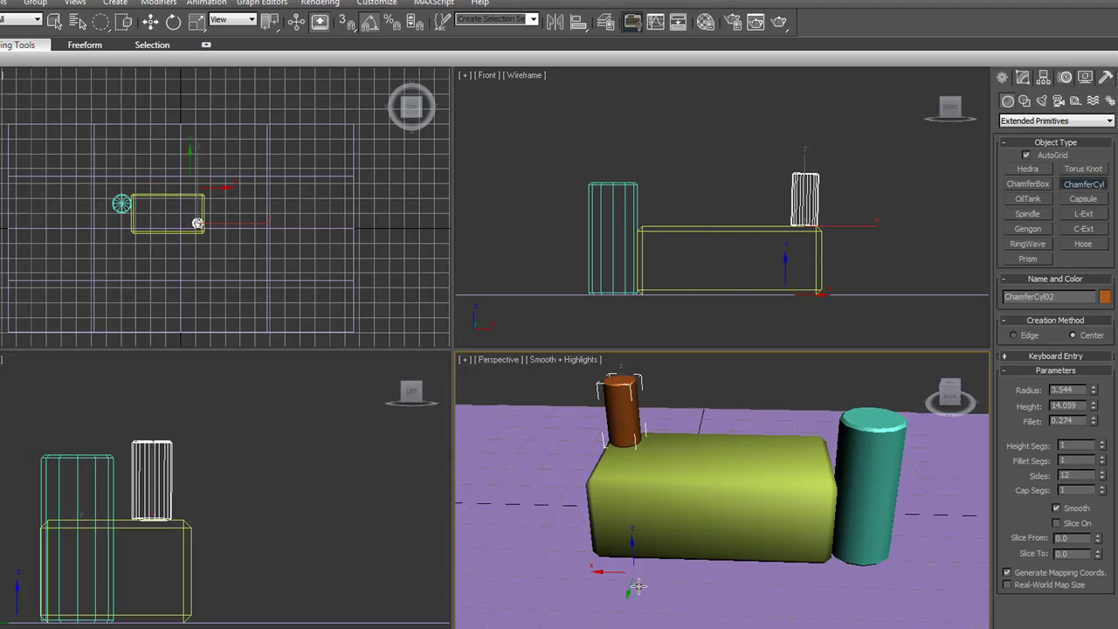
{"action": "right_click", "coordinate": [702, 423]}
{"action": "left_click", "coordinate": [714, 394]}
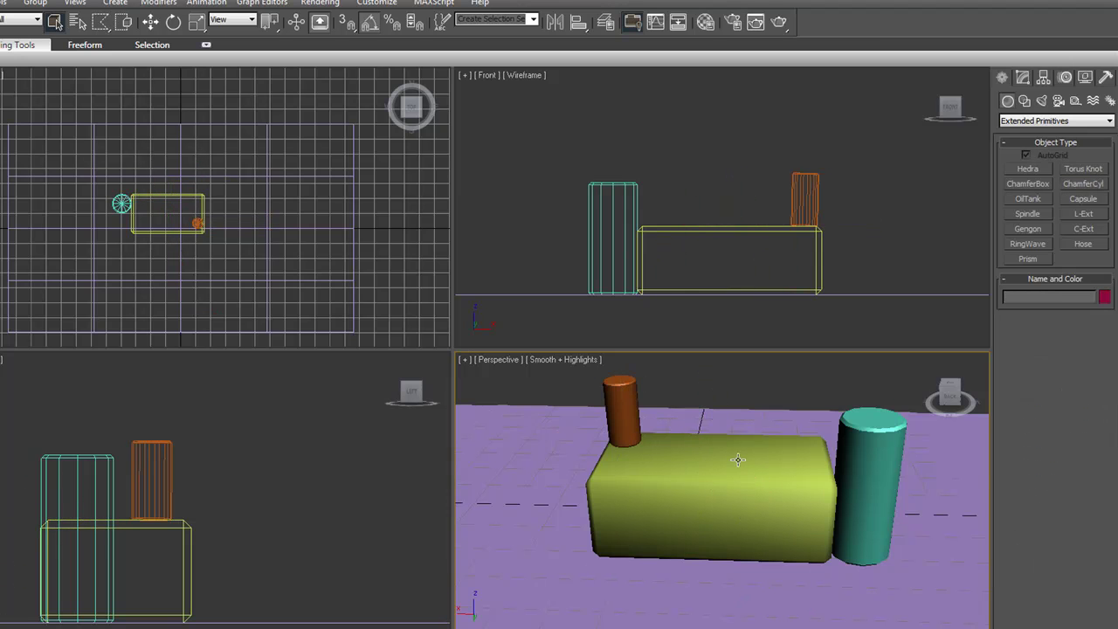
- Create a standard teapot with a radius of about 4.8 on top of the chamfer box, between the two cylinders
{"action": "scroll", "coordinate": [709, 416], "scroll_direction": "down", "scroll_amount": 4}
{"action": "middle_click_drag", "start_coordinate": [781, 463], "coordinate": [774, 425], "text": "alt"}
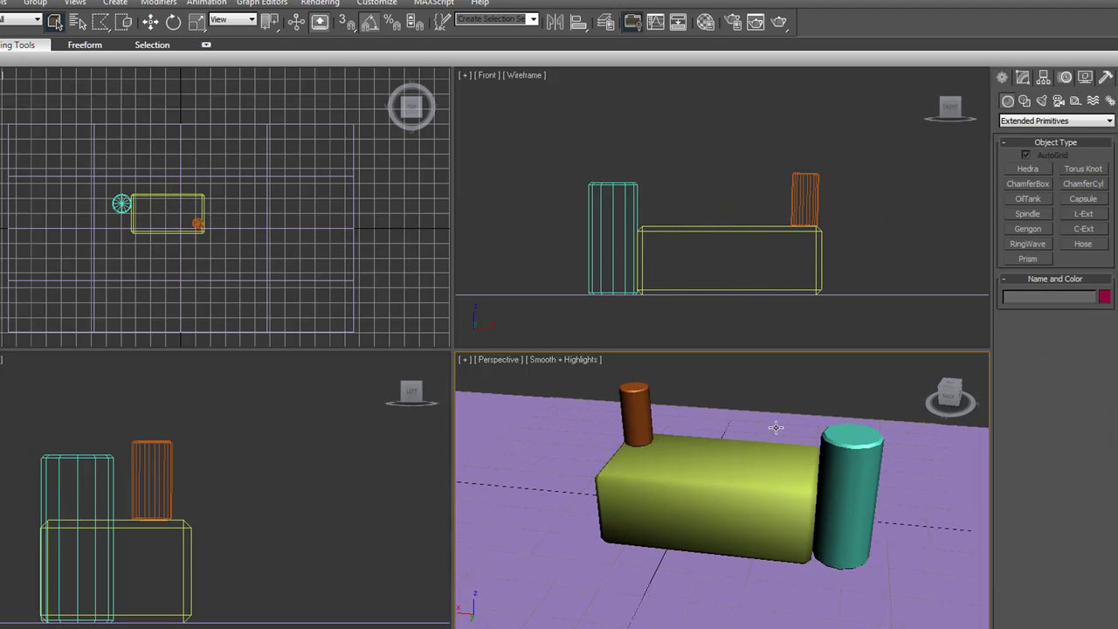
{"action": "left_click", "coordinate": [1039, 121]}
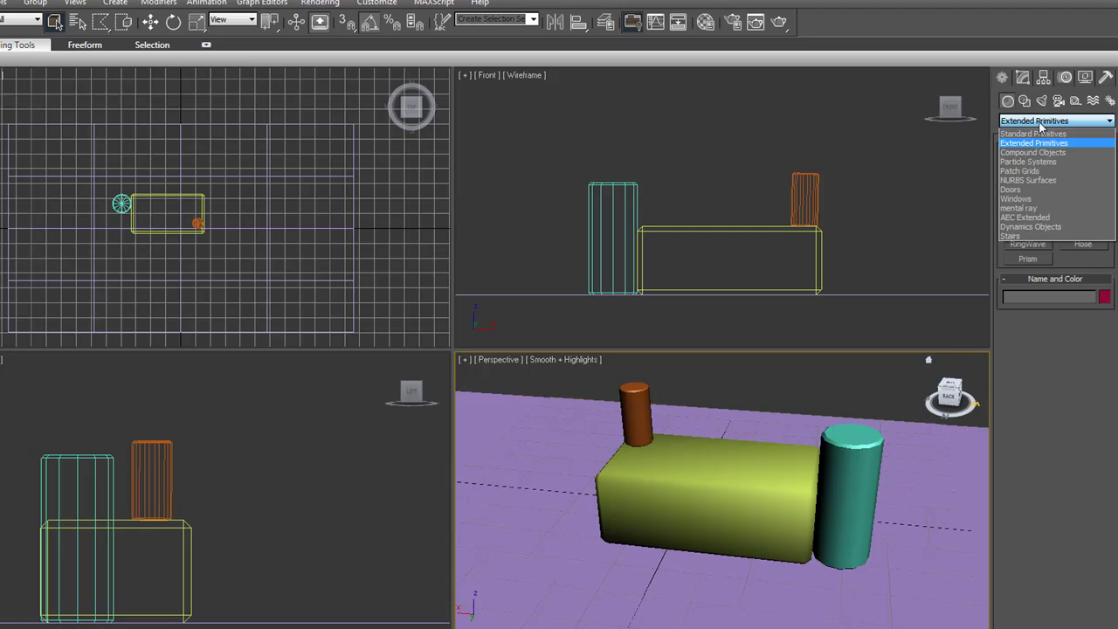
{"action": "left_click", "coordinate": [1035, 135]}
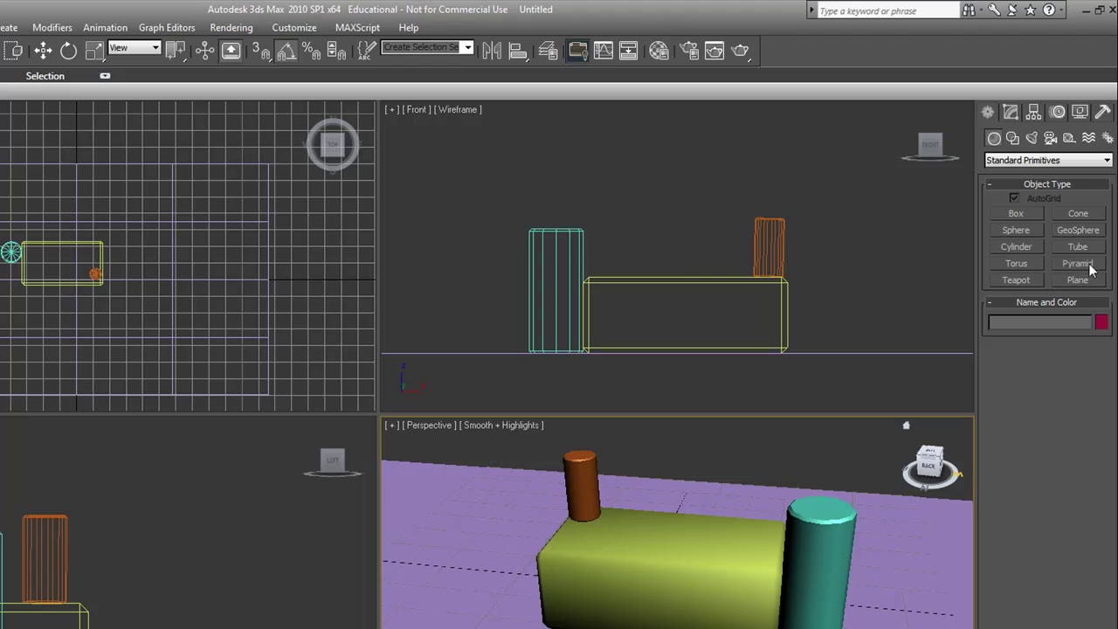
{"action": "left_click", "coordinate": [1029, 286]}
{"action": "mouse_move", "coordinate": [695, 578]}
{"action": "middle_mouse_down", "text": "alt"}
{"action": "mouse_move", "coordinate": [729, 562]}
{"action": "mouse_move", "coordinate": [714, 524]}
{"action": "mouse_move", "coordinate": [716, 577]}
{"action": "middle_mouse_up", "text": "alt"}
{"action": "scroll", "coordinate": [749, 574], "scroll_direction": "up", "scroll_amount": 3}
{"action": "scroll", "coordinate": [748, 574], "scroll_direction": "up", "scroll_amount": 2}
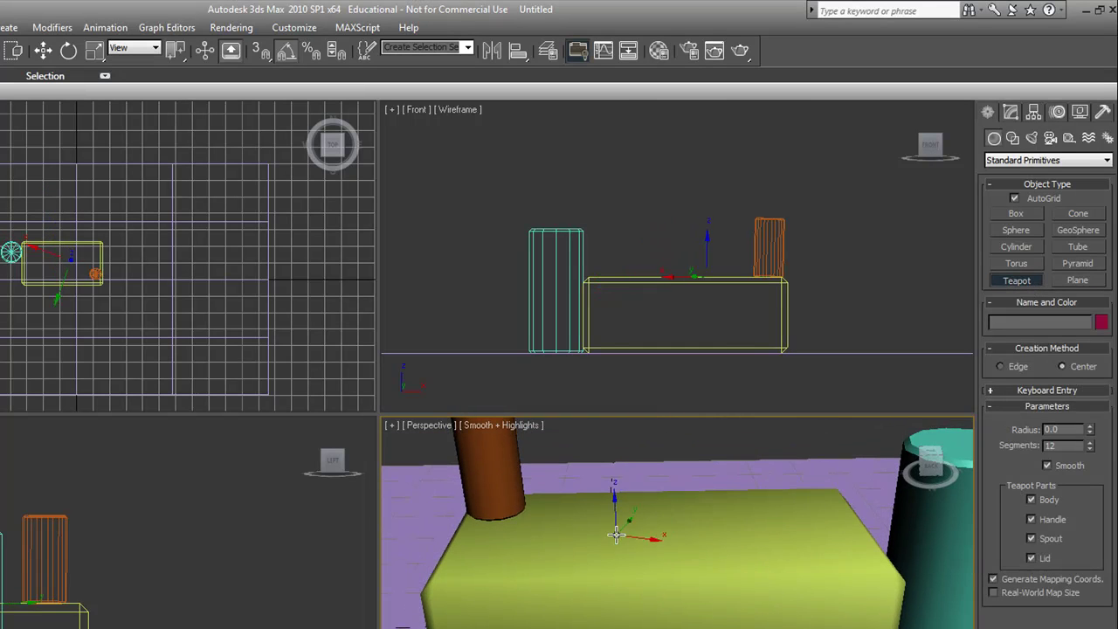
{"action": "left_click_drag", "start_coordinate": [630, 528], "coordinate": [659, 541]}
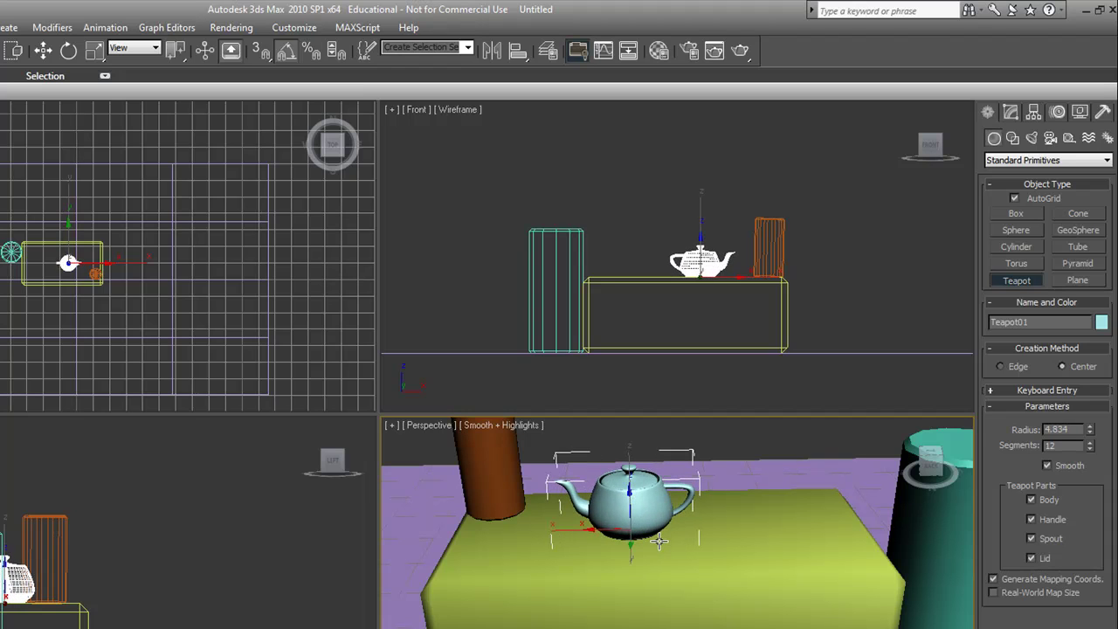
{"action": "right_click", "coordinate": [903, 484]}
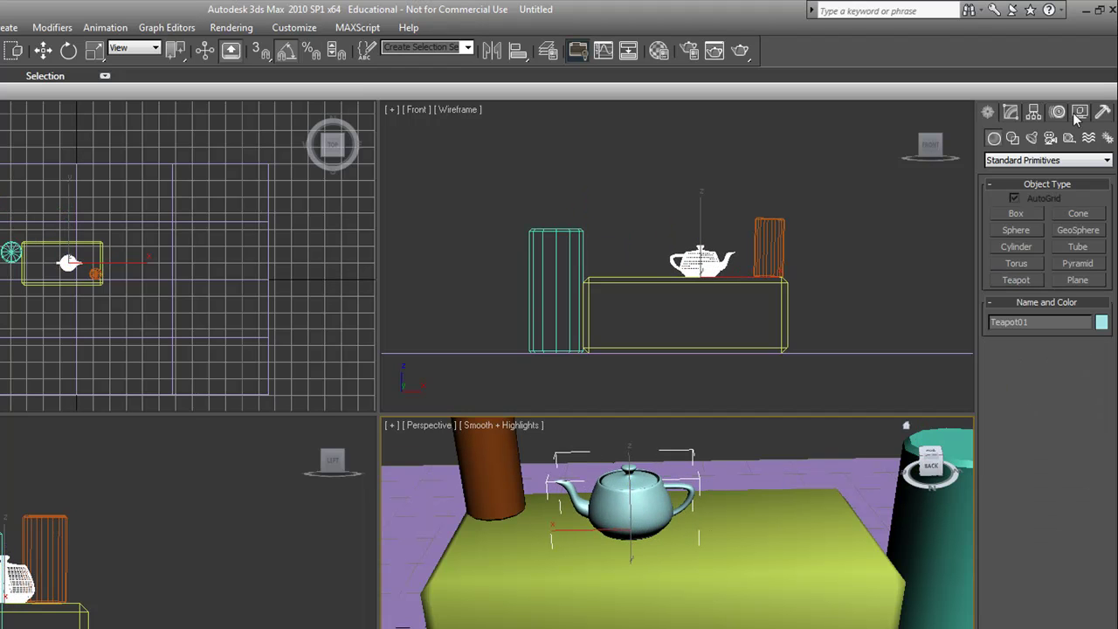
- Apply the Cap Holes modifier to the teapot
{"action": "left_click", "coordinate": [1011, 116]}
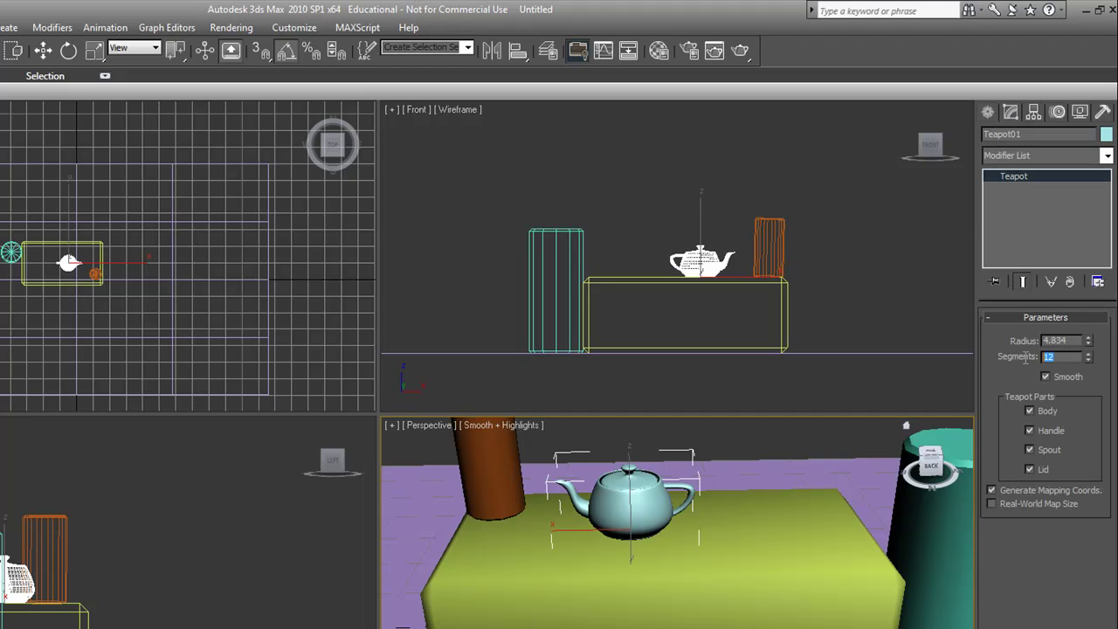
{"action": "middle_click_drag", "start_coordinate": [678, 499], "coordinate": [846, 430], "text": "alt"}
{"action": "left_click", "coordinate": [1106, 155]}
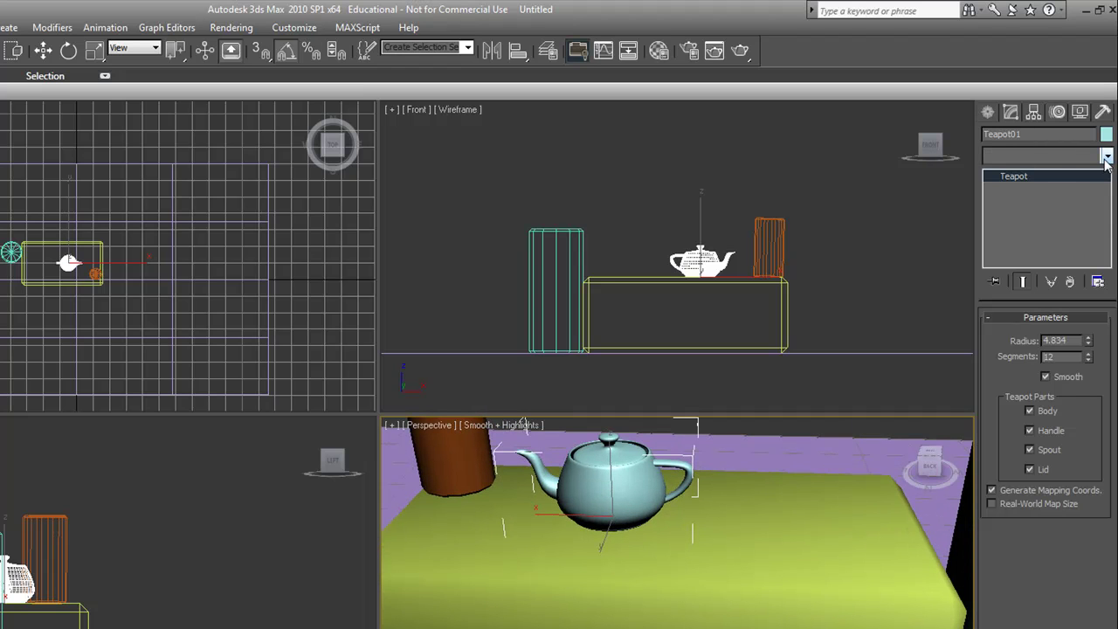
{"action": "scroll", "coordinate": [1107, 193], "scroll_direction": "down", "scroll_amount": 1}
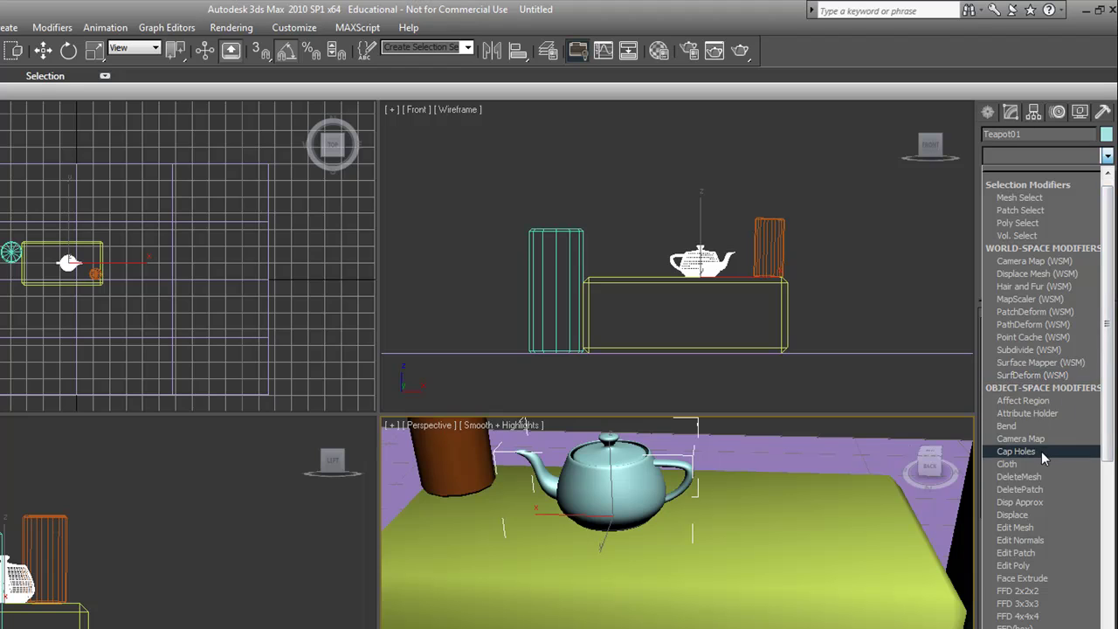
{"action": "left_click", "coordinate": [1016, 451]}
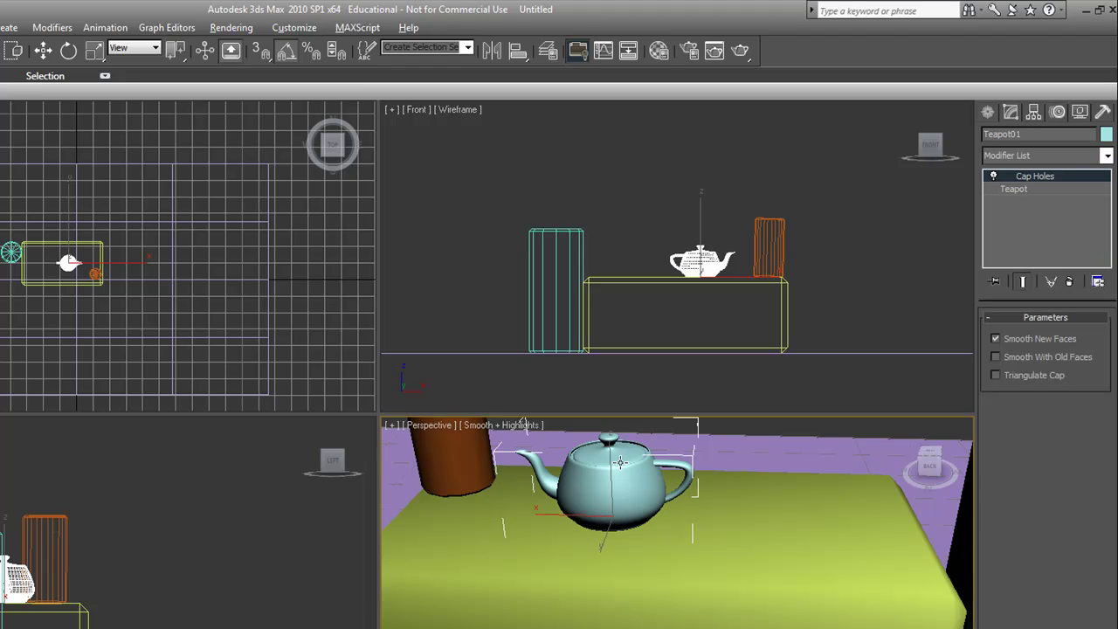
- Assign the plain grey 02 - Default material to all five objects in the scene and clear the selection
{"action": "scroll", "coordinate": [620, 463], "scroll_direction": "down", "scroll_amount": 5}
{"action": "mouse_move", "coordinate": [701, 509]}
{"action": "middle_mouse_down", "text": "alt"}
{"action": "mouse_move", "coordinate": [669, 524]}
{"action": "mouse_move", "coordinate": [704, 497]}
{"action": "middle_mouse_up", "text": "alt"}
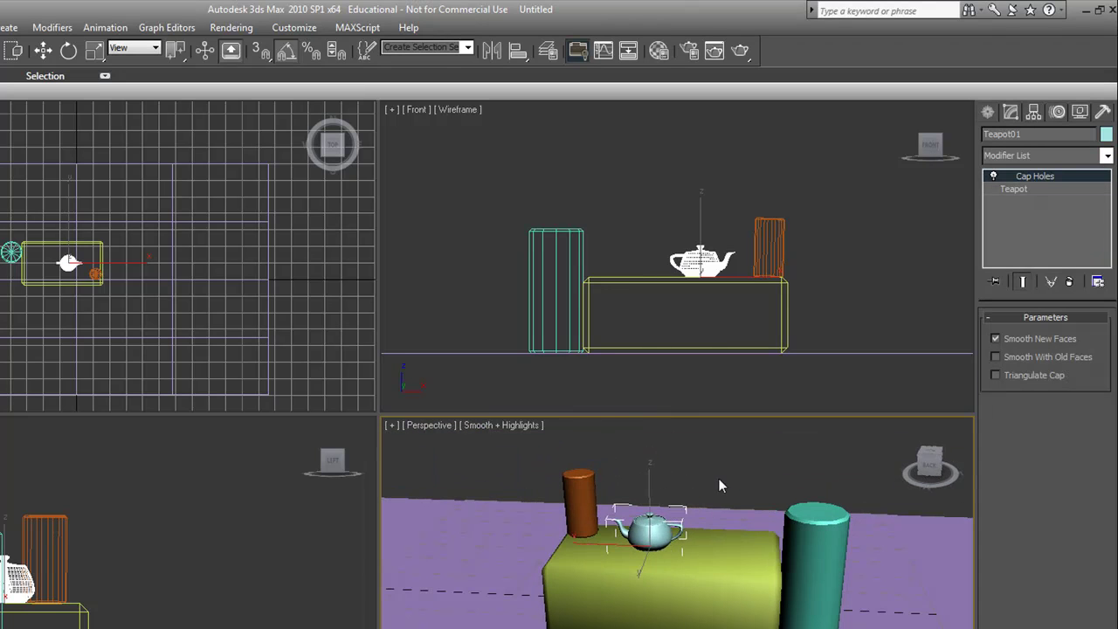
{"action": "left_click", "coordinate": [714, 464]}
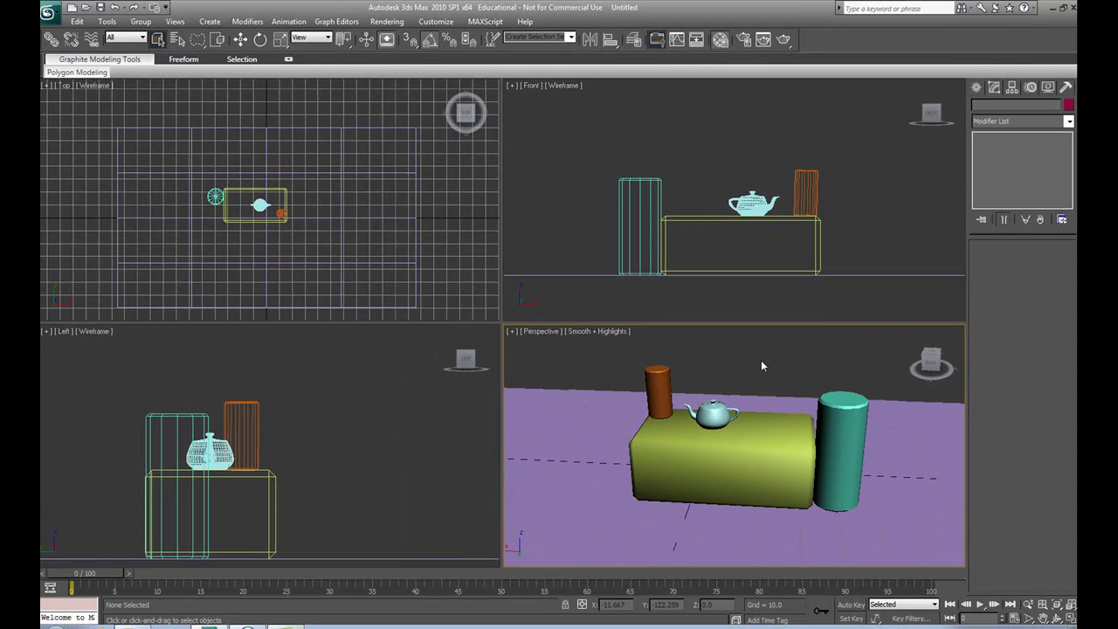
{"action": "key", "text": "m"}
{"action": "mouse_move", "coordinate": [587, 354]}
{"action": "left_mouse_down"}
{"action": "mouse_move", "coordinate": [907, 498]}
{"action": "mouse_move", "coordinate": [886, 389]}
{"action": "mouse_move", "coordinate": [508, 400]}
{"action": "left_mouse_up"}
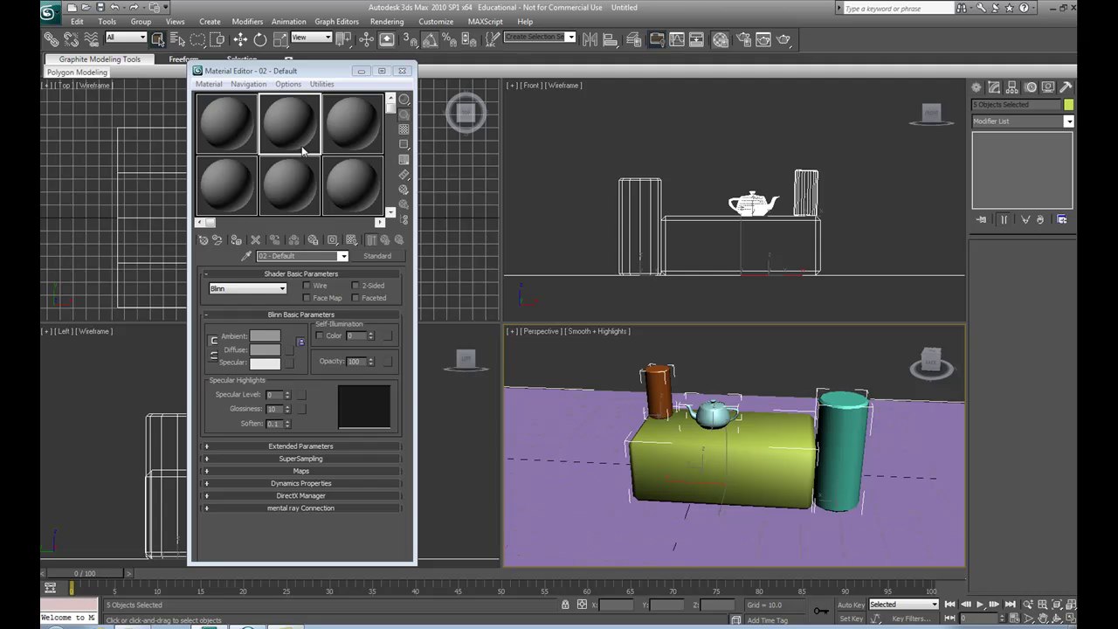
{"action": "left_click", "coordinate": [237, 240]}
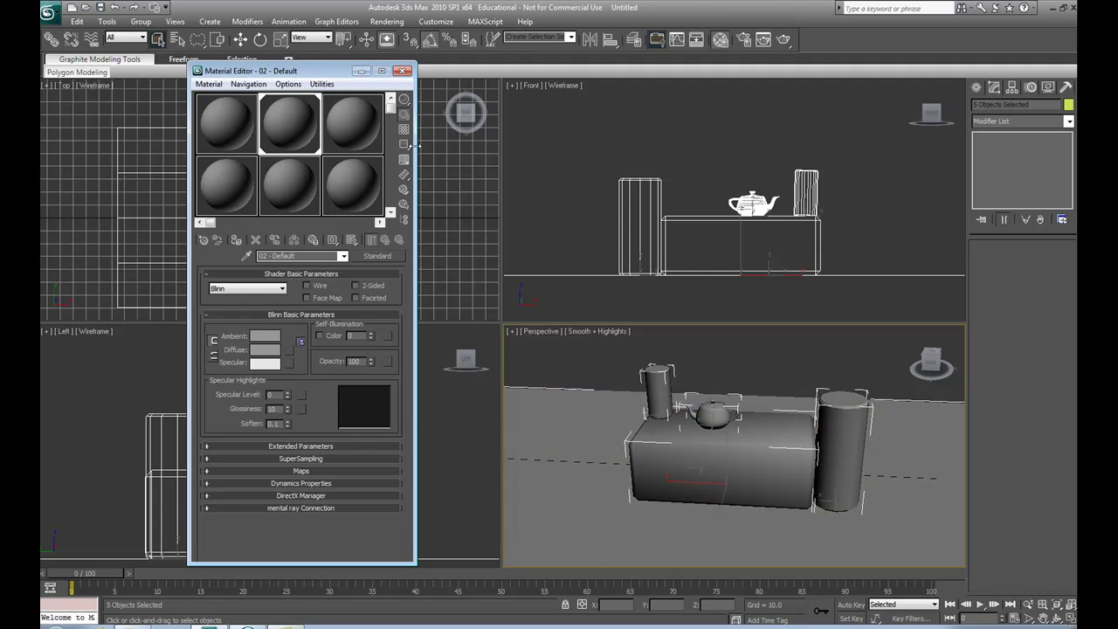
{"action": "left_click", "coordinate": [403, 70]}
{"action": "left_click_drag", "start_coordinate": [199, 41], "coordinate": [198, 39]}
{"action": "left_click", "coordinate": [754, 380]}
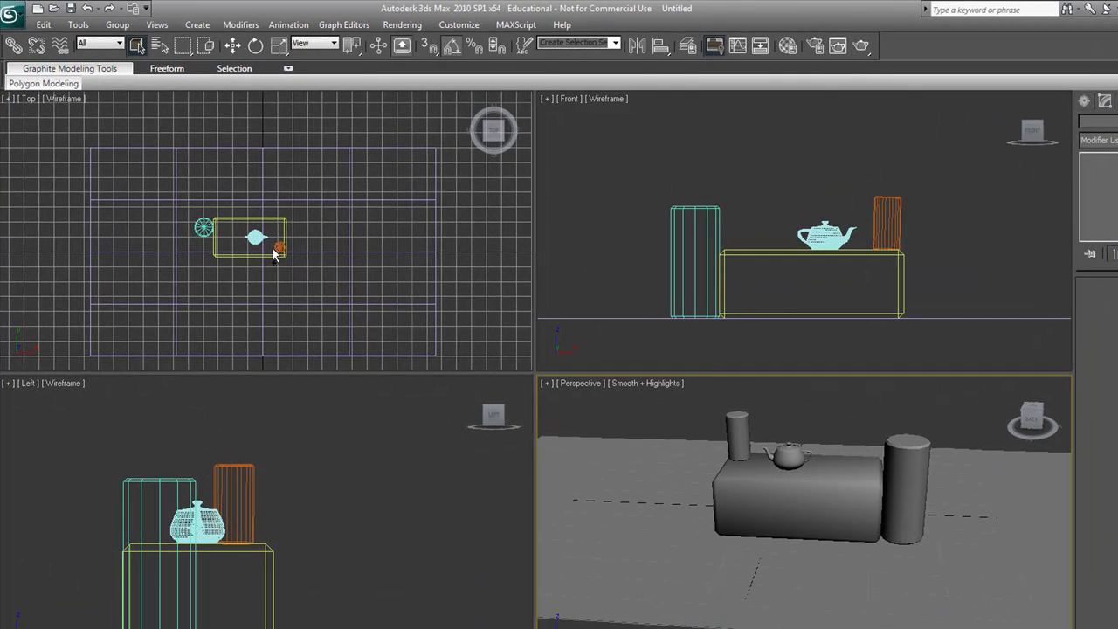
- Create a standard Target Spot light in the Top view, placed beyond the plane's spout-side edge and aimed at the teapot
{"action": "scroll", "coordinate": [275, 251], "scroll_direction": "down", "scroll_amount": 3}
{"action": "scroll", "coordinate": [323, 262], "scroll_direction": "up", "scroll_amount": 2}
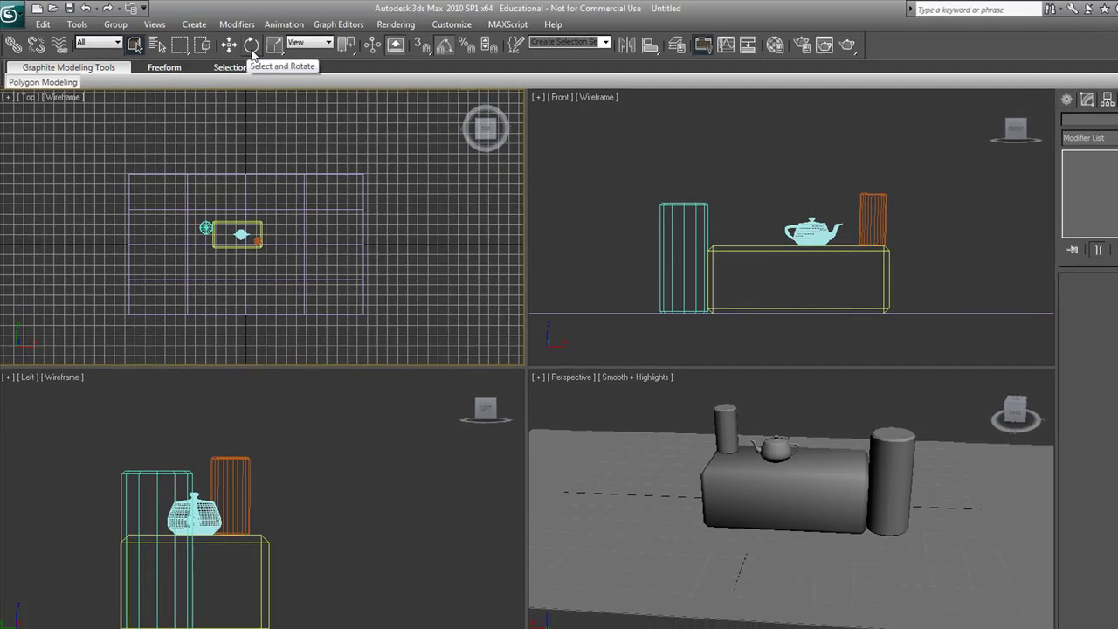
{"action": "left_click", "coordinate": [1040, 97]}
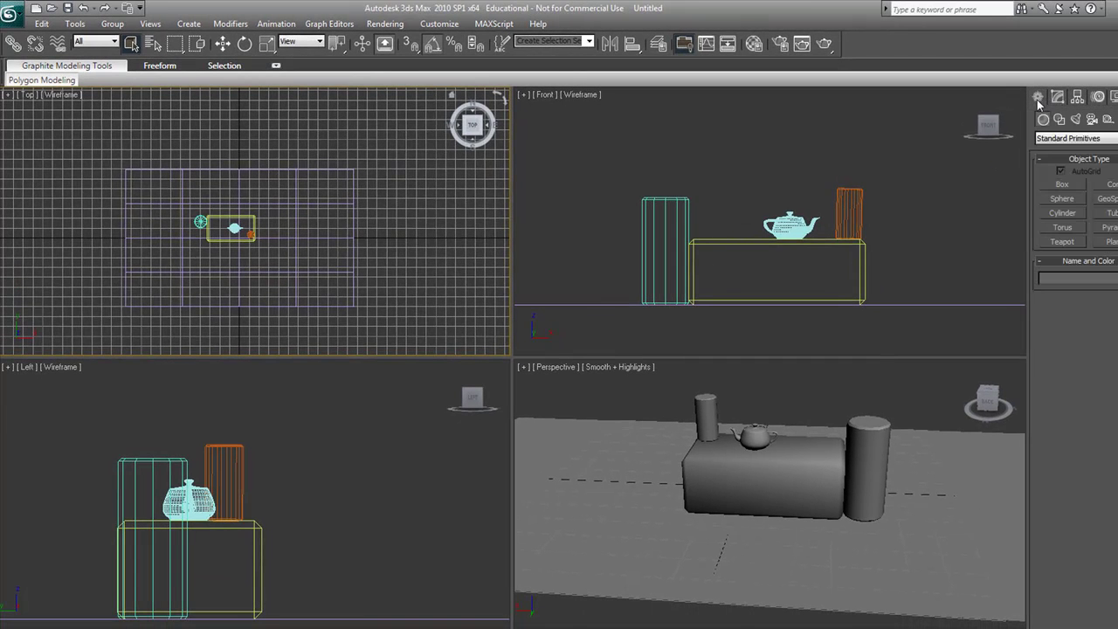
{"action": "left_click", "coordinate": [1076, 120]}
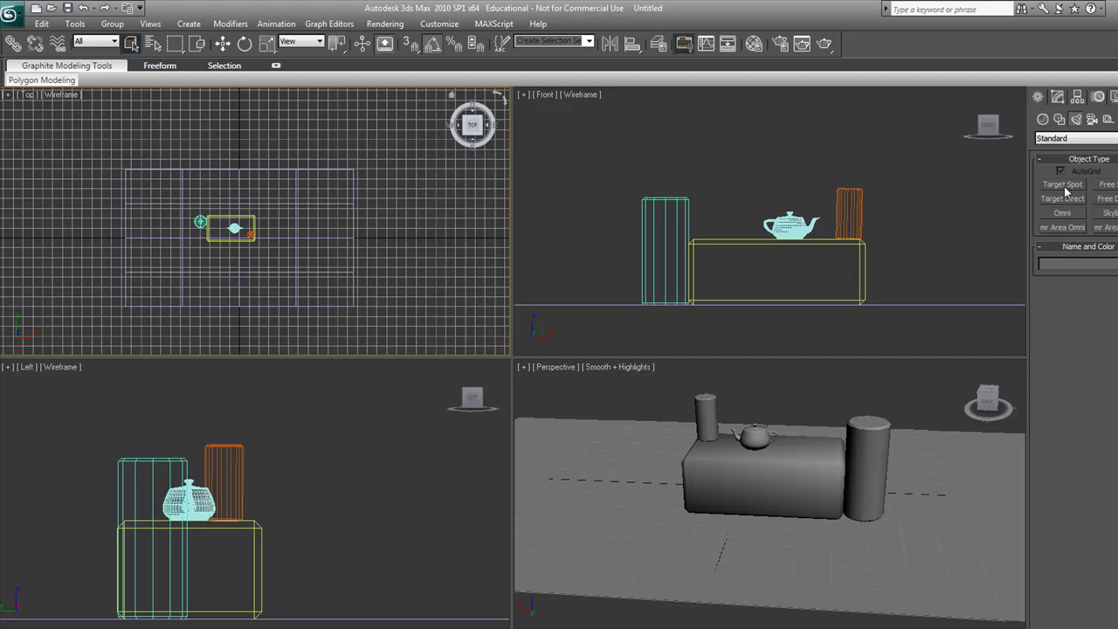
{"action": "left_click", "coordinate": [1064, 185]}
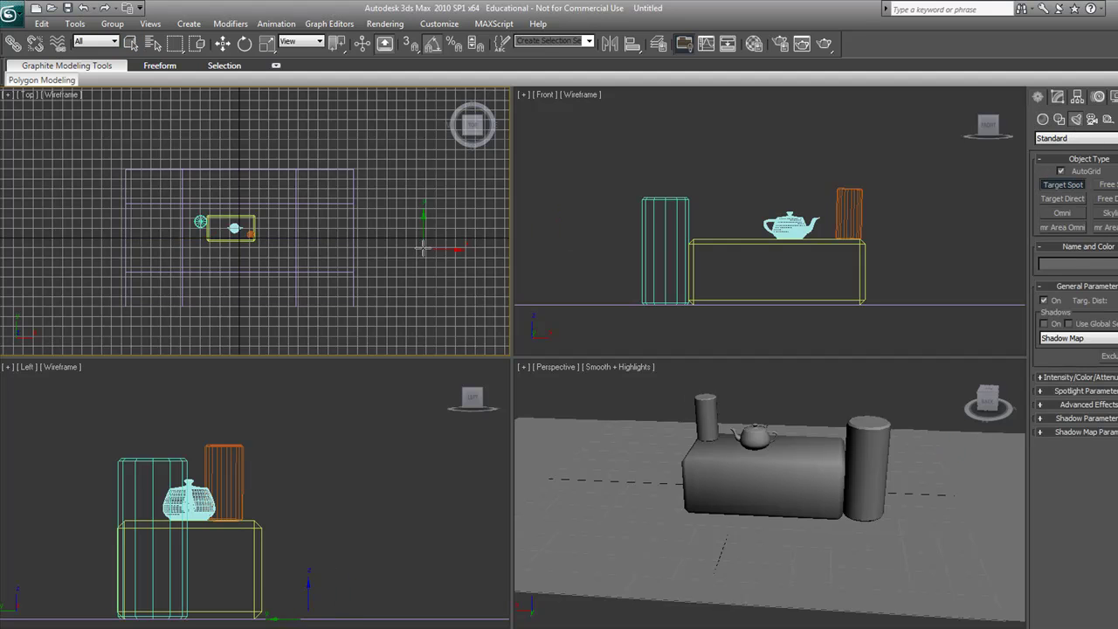
{"action": "left_click_drag", "start_coordinate": [428, 235], "coordinate": [234, 227]}
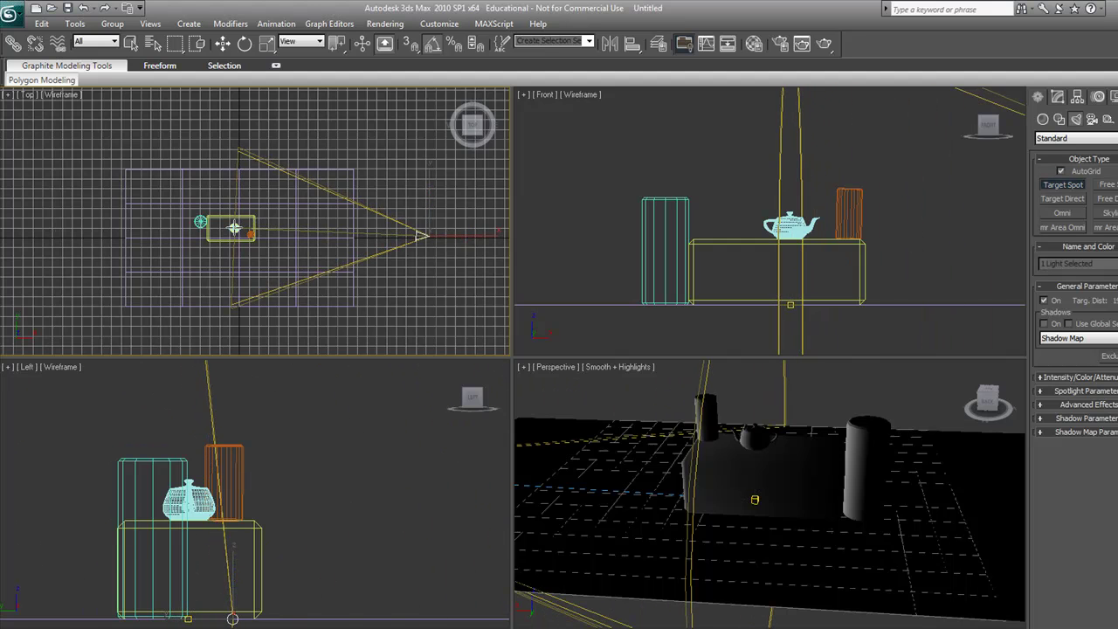
{"action": "key", "text": "w"}
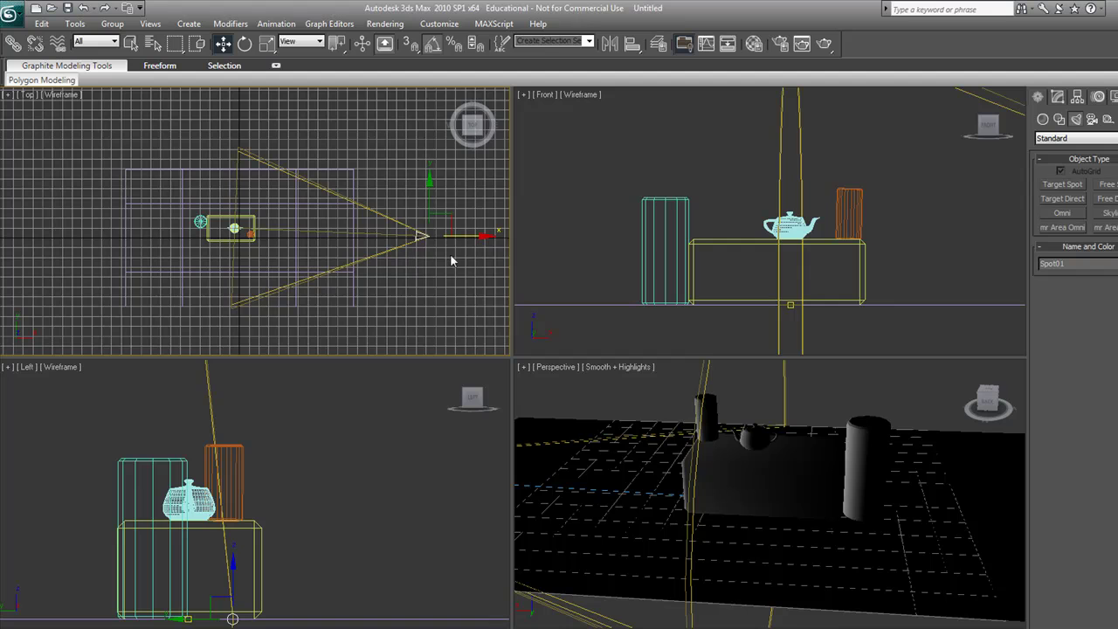
- Activate rotation for the spotlight and set the pivot option to Use Transform Coordinate Center
{"action": "left_click", "coordinate": [245, 44]}
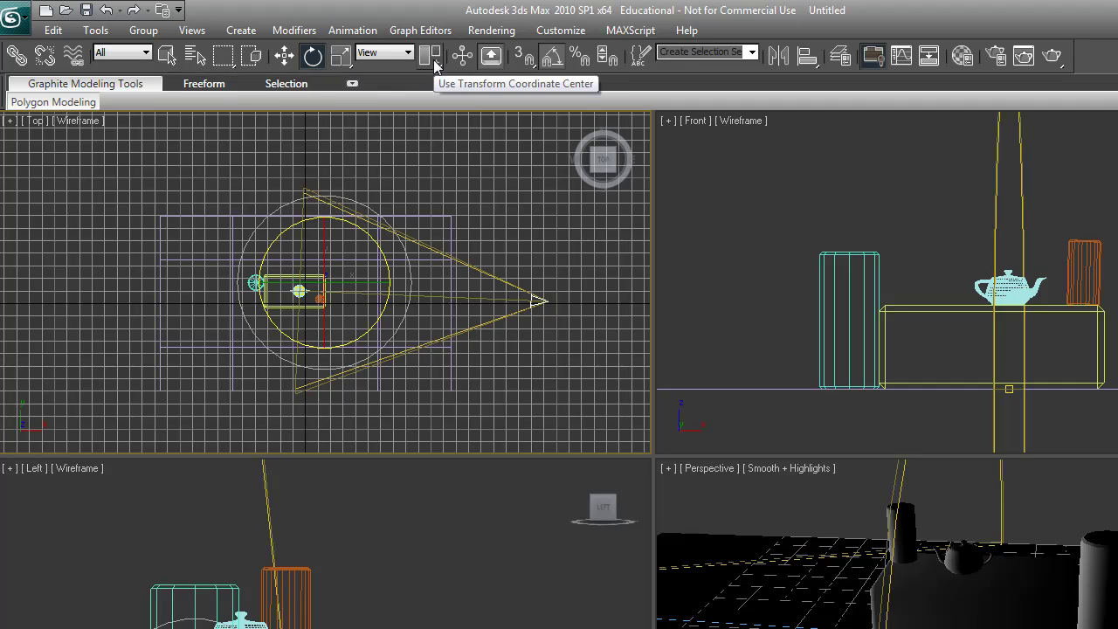
{"action": "mouse_move", "coordinate": [429, 56]}
{"action": "left_mouse_down"}
{"action": "mouse_move", "coordinate": [436, 88]}
{"action": "mouse_move", "coordinate": [417, 61]}
{"action": "left_mouse_up"}
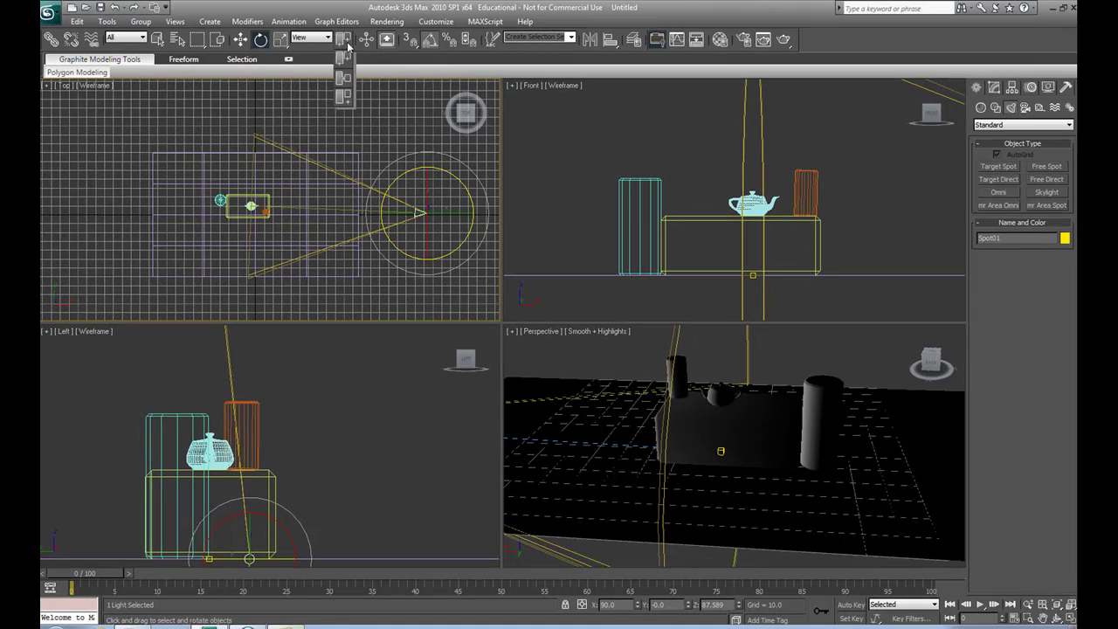
{"action": "left_click_drag", "start_coordinate": [354, 104], "coordinate": [347, 105]}
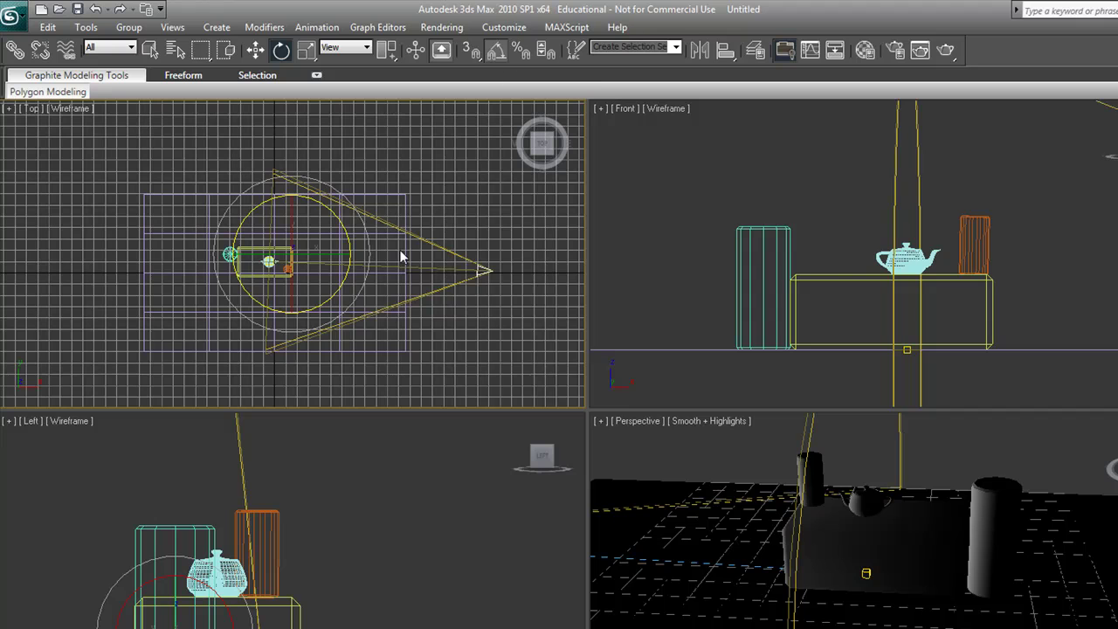
{"action": "mouse_move", "coordinate": [447, 225]}
{"action": "middle_mouse_down"}
{"action": "mouse_move", "coordinate": [472, 249]}
{"action": "mouse_move", "coordinate": [464, 242]}
{"action": "middle_mouse_up"}
{"action": "middle_click_drag", "start_coordinate": [423, 280], "coordinate": [431, 257]}
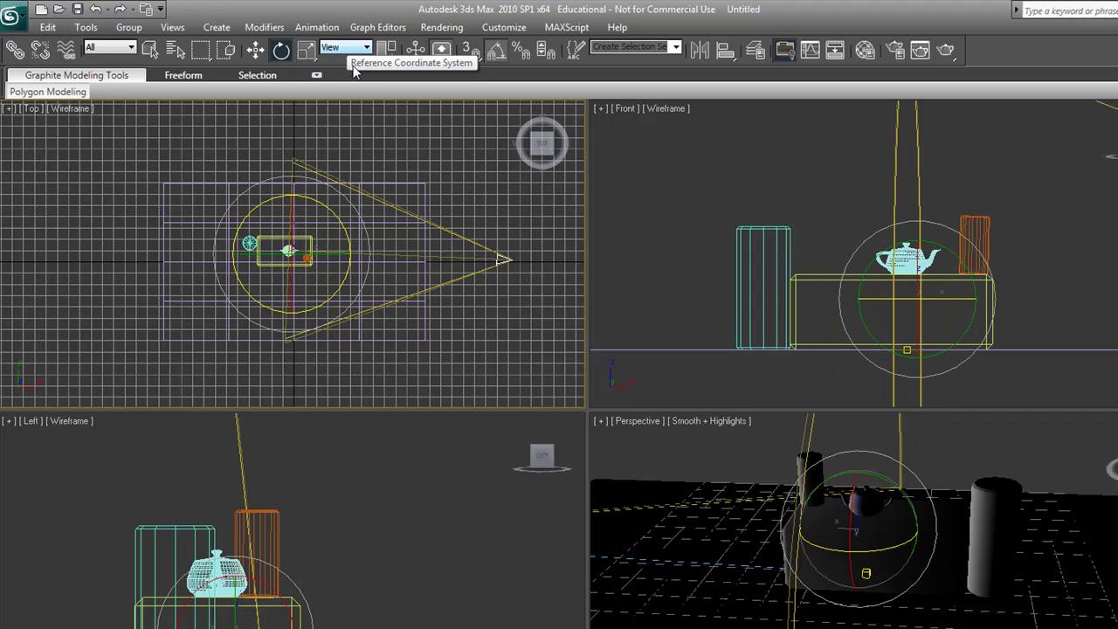
{"action": "middle_click_drag", "start_coordinate": [418, 174], "coordinate": [397, 165]}
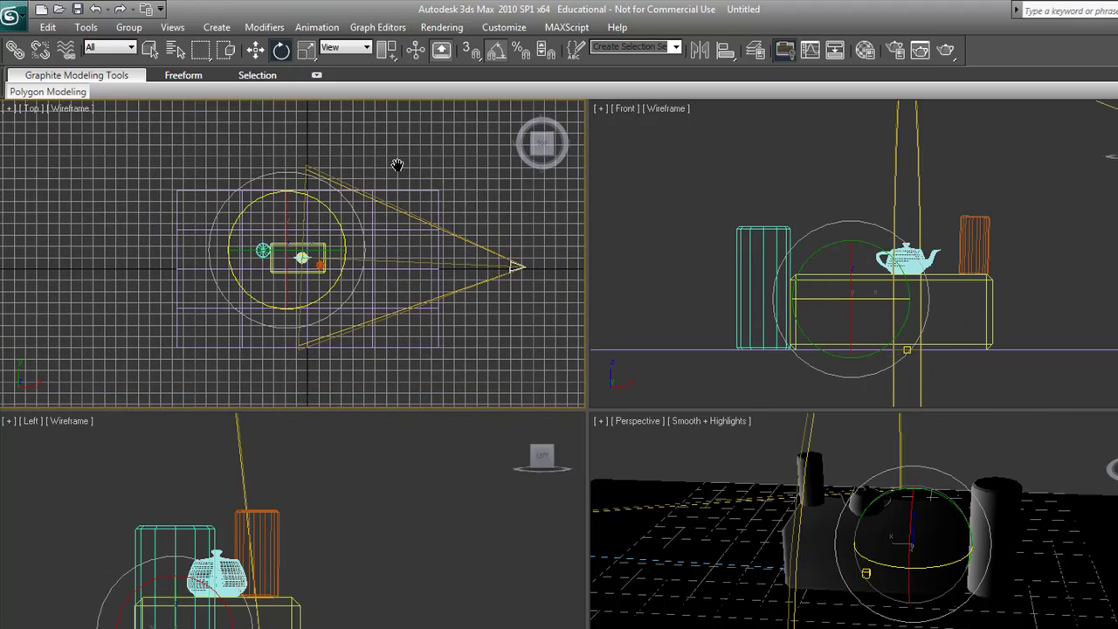
- Set the reference coordinate system to World so the spotlight rotates about the scene origin
{"action": "left_click", "coordinate": [354, 48]}
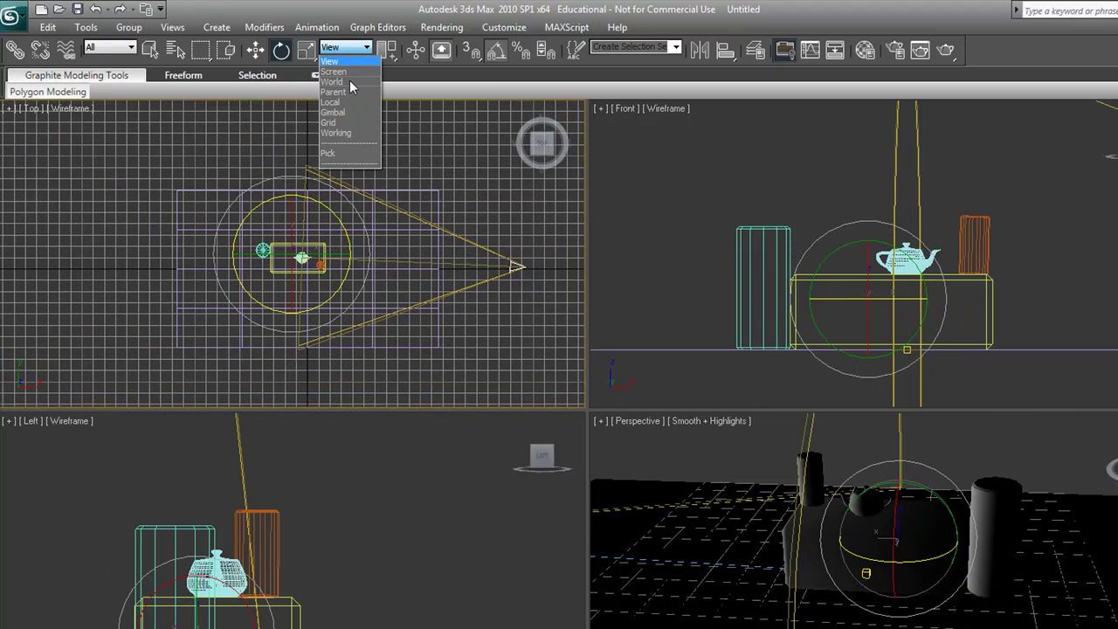
{"action": "left_click", "coordinate": [350, 82]}
{"action": "middle_click_drag", "start_coordinate": [460, 217], "coordinate": [434, 215]}
{"action": "scroll", "coordinate": [332, 253], "scroll_direction": "up", "scroll_amount": 3}
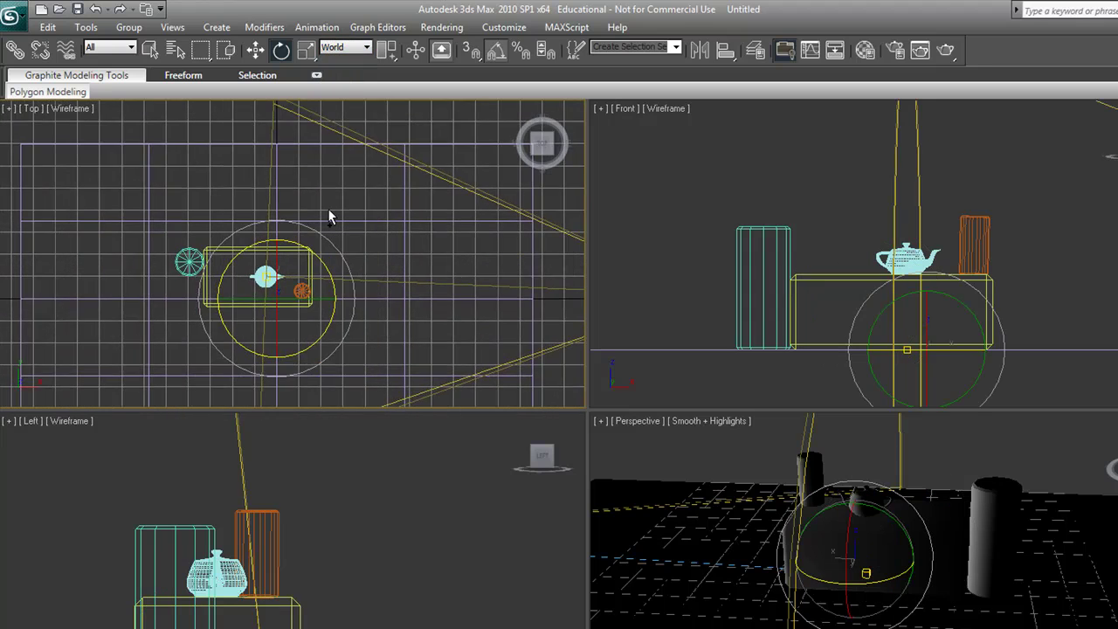
{"action": "scroll", "coordinate": [326, 227], "scroll_direction": "down", "scroll_amount": 2}
{"action": "middle_click_drag", "start_coordinate": [342, 233], "coordinate": [311, 295]}
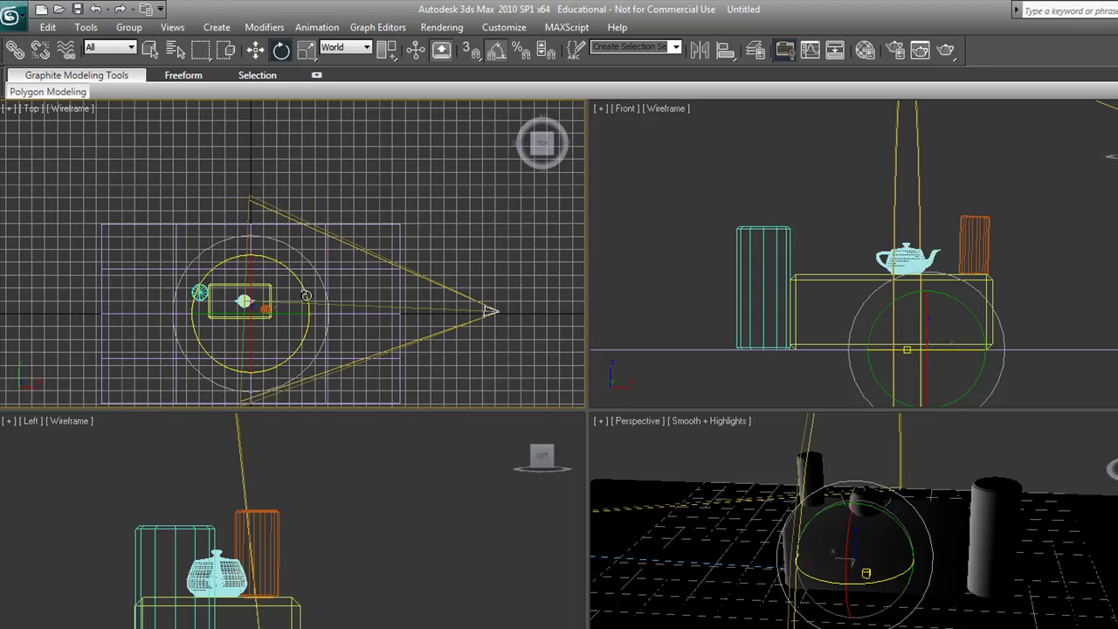
- Rotate-clone the spotlight by 30 degrees about the origin as instances, forming a full ring of 12 lights
{"action": "left_click_drag", "start_coordinate": [305, 295], "coordinate": [306, 267]}
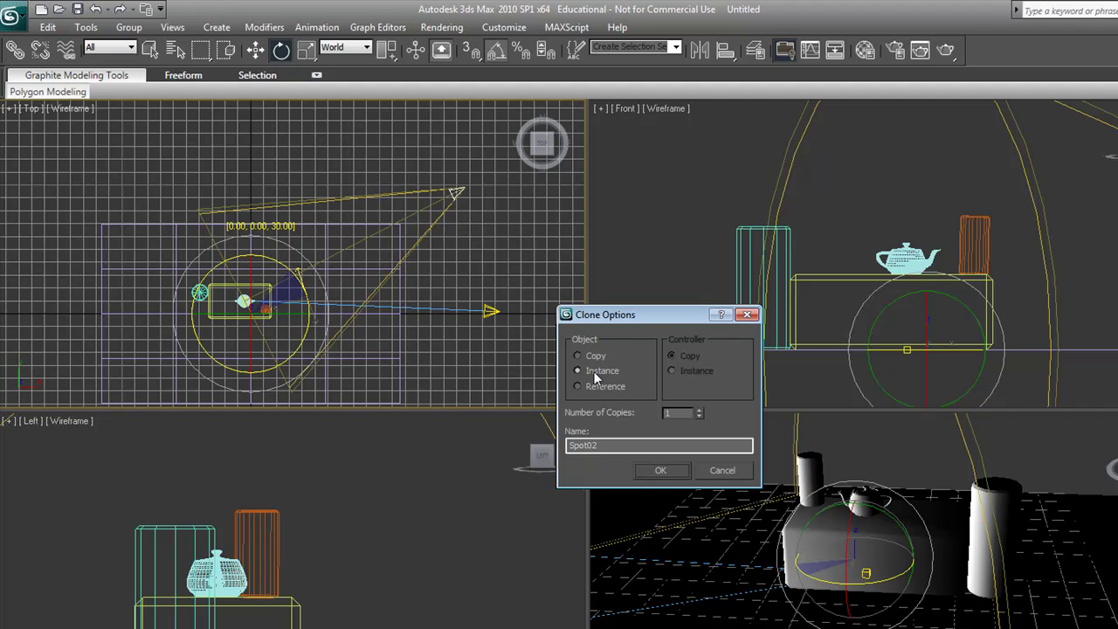
{"action": "double_click", "coordinate": [666, 414]}
{"action": "left_click", "coordinate": [660, 470]}
{"action": "scroll", "coordinate": [291, 255], "scroll_direction": "down", "scroll_amount": 3}
{"action": "middle_click_drag", "start_coordinate": [376, 325], "coordinate": [379, 302]}
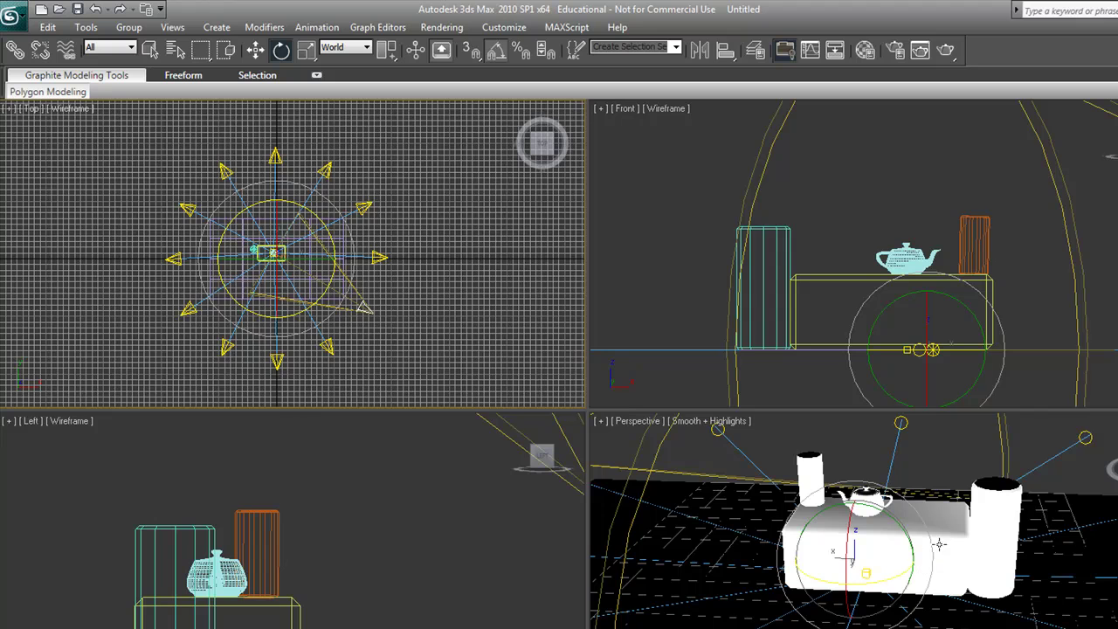
- Render a closer perspective view of the objects to check the spotlight ring, and close the render window
{"action": "scroll", "coordinate": [923, 570], "scroll_direction": "up", "scroll_amount": 5}
{"action": "scroll", "coordinate": [928, 578], "scroll_direction": "up", "scroll_amount": 2}
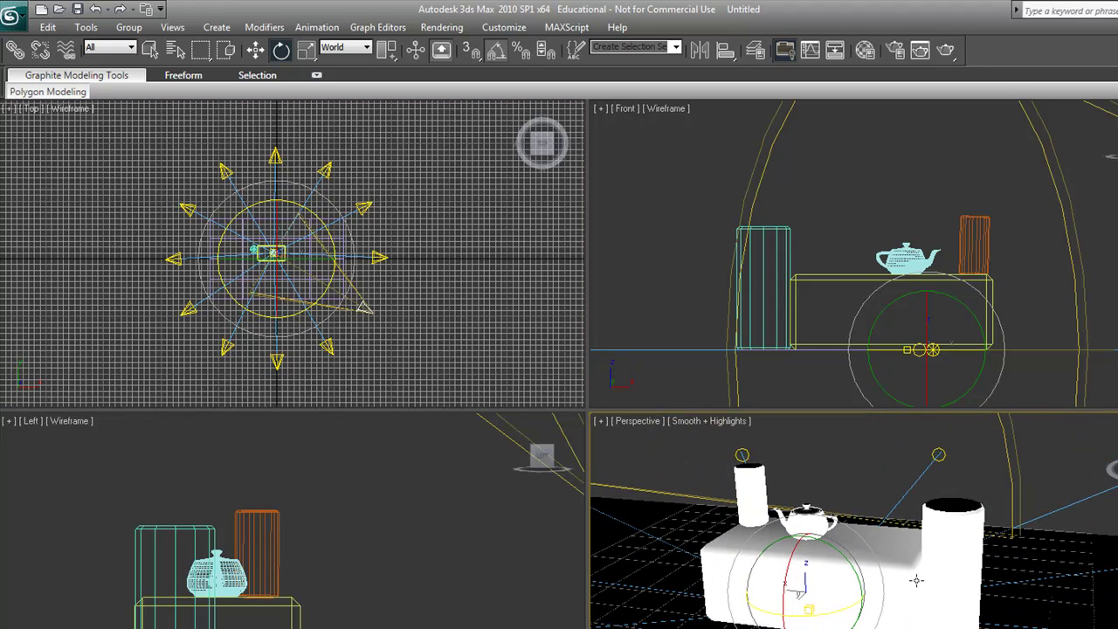
{"action": "key", "text": "shift+q"}
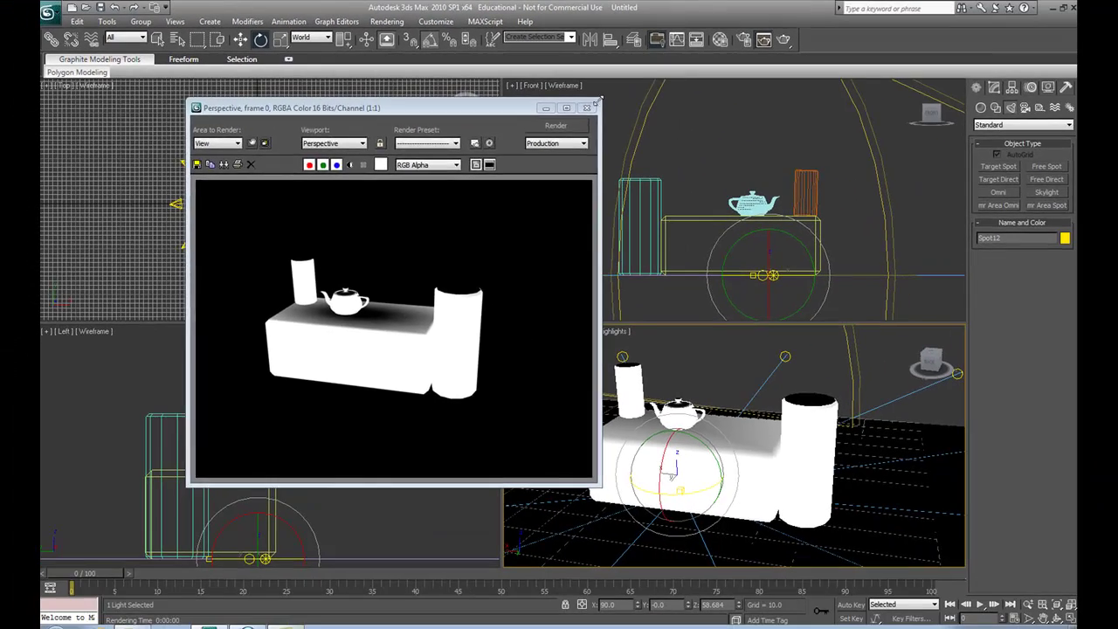
{"action": "left_click", "coordinate": [586, 108]}
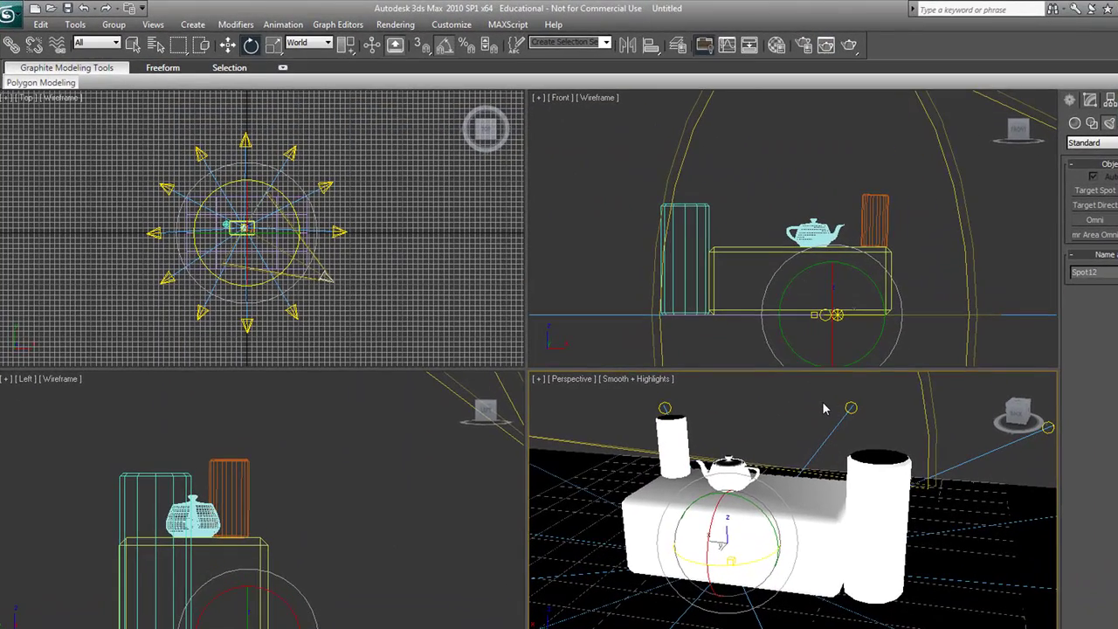
- Select one of the instanced spotlights, set its intensity multiplier to 0.1 and turn on Shadow Map shadows
{"action": "left_click", "coordinate": [763, 358]}
{"action": "key", "text": "q"}
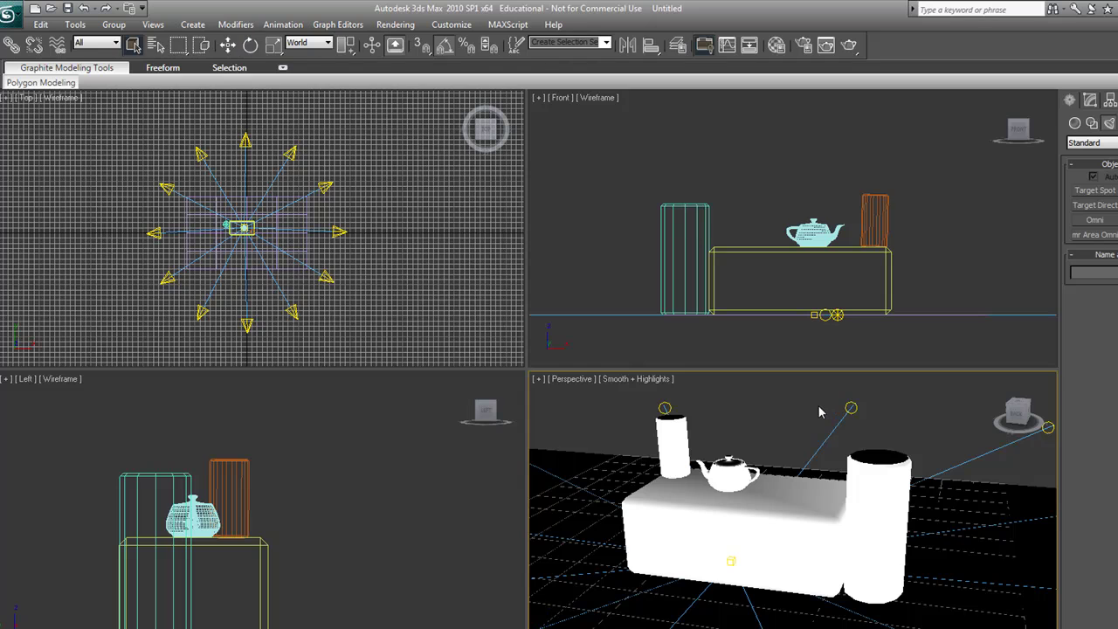
{"action": "left_click", "coordinate": [850, 407]}
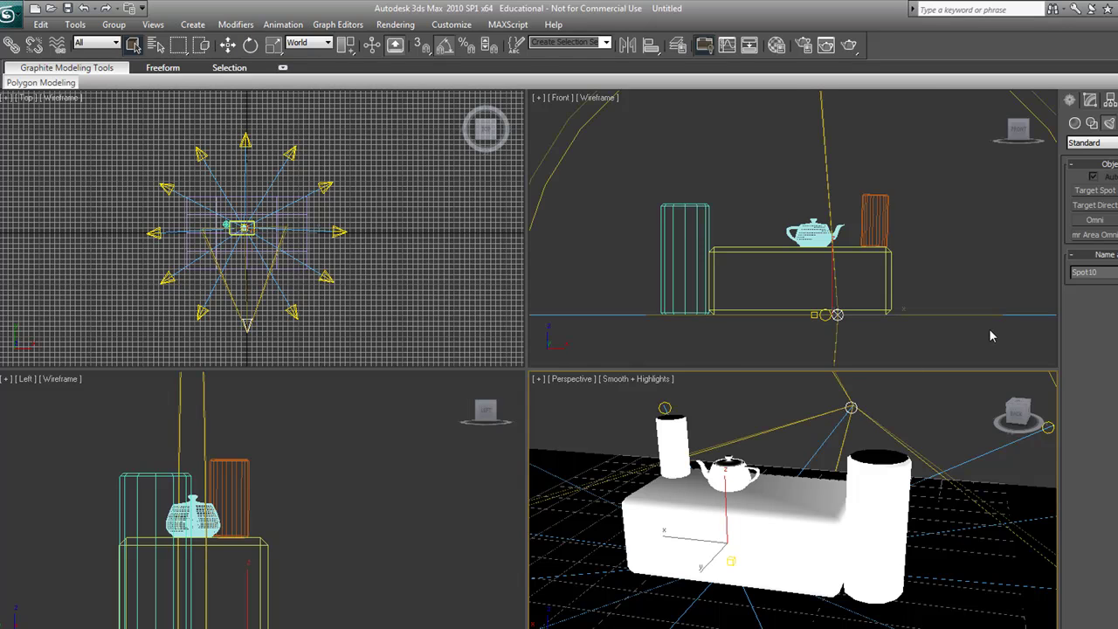
{"action": "left_click", "coordinate": [336, 325]}
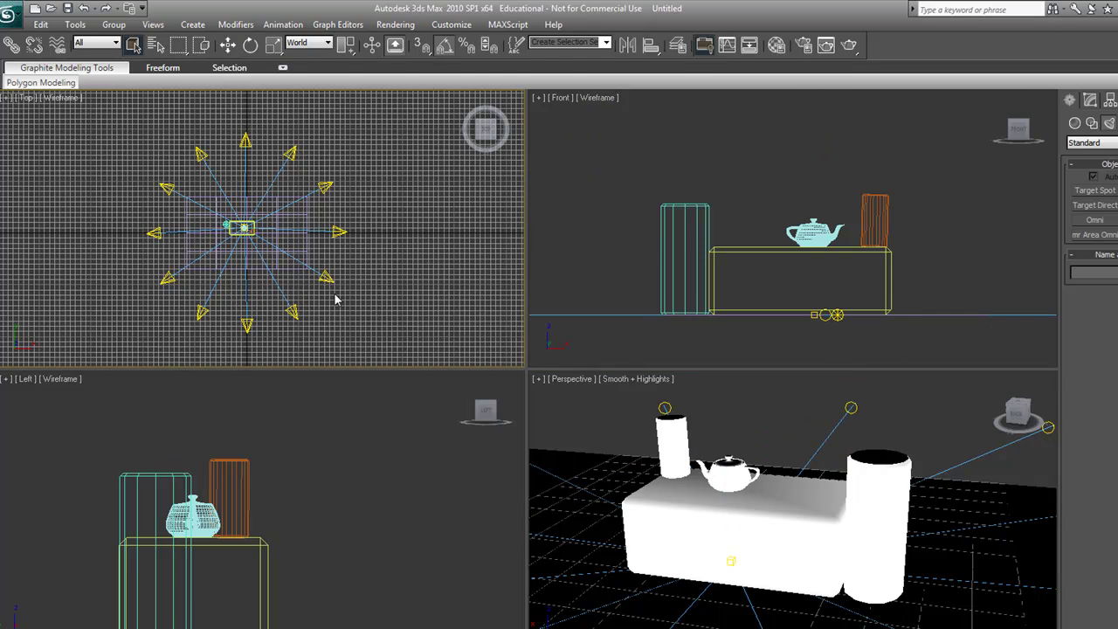
{"action": "left_click", "coordinate": [325, 277]}
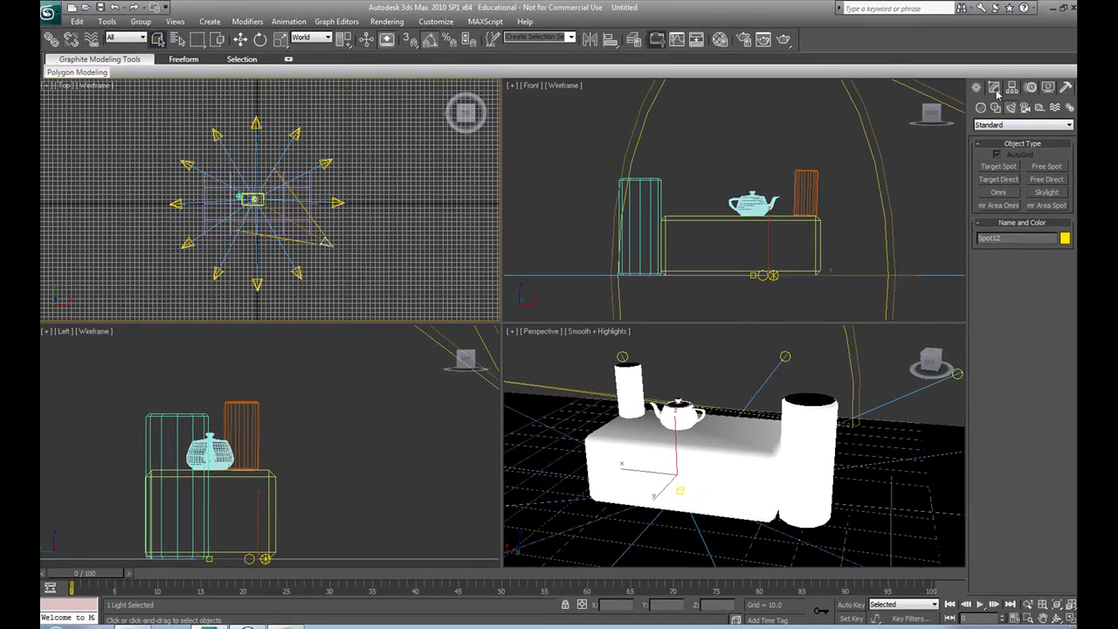
{"action": "left_click", "coordinate": [1093, 108]}
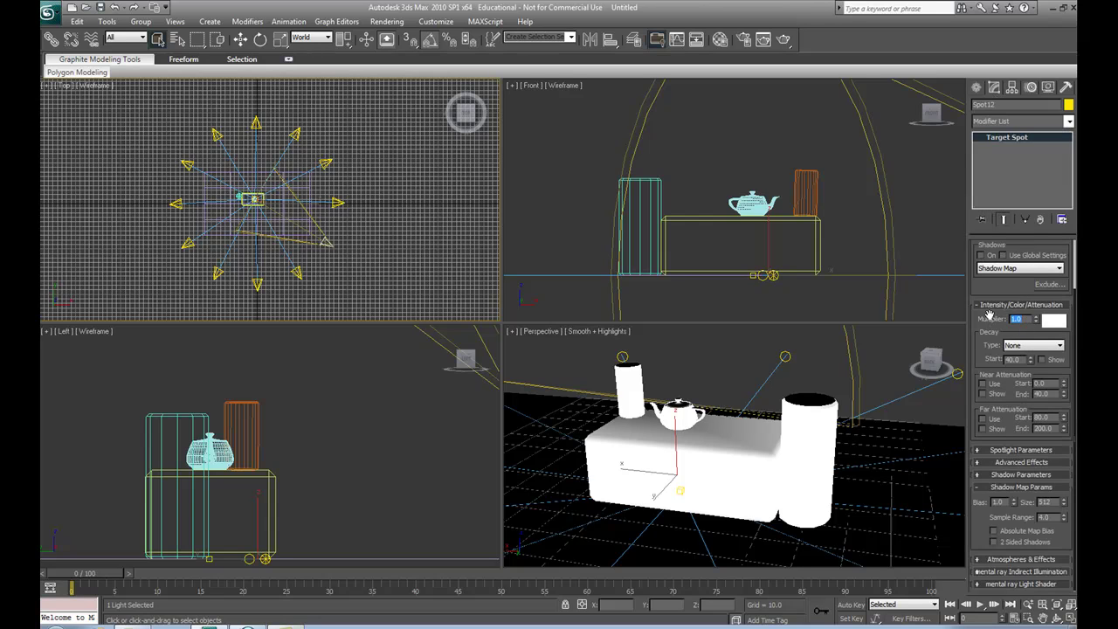
{"action": "type", "text": "1"}
{"action": "left_click", "coordinate": [982, 255]}
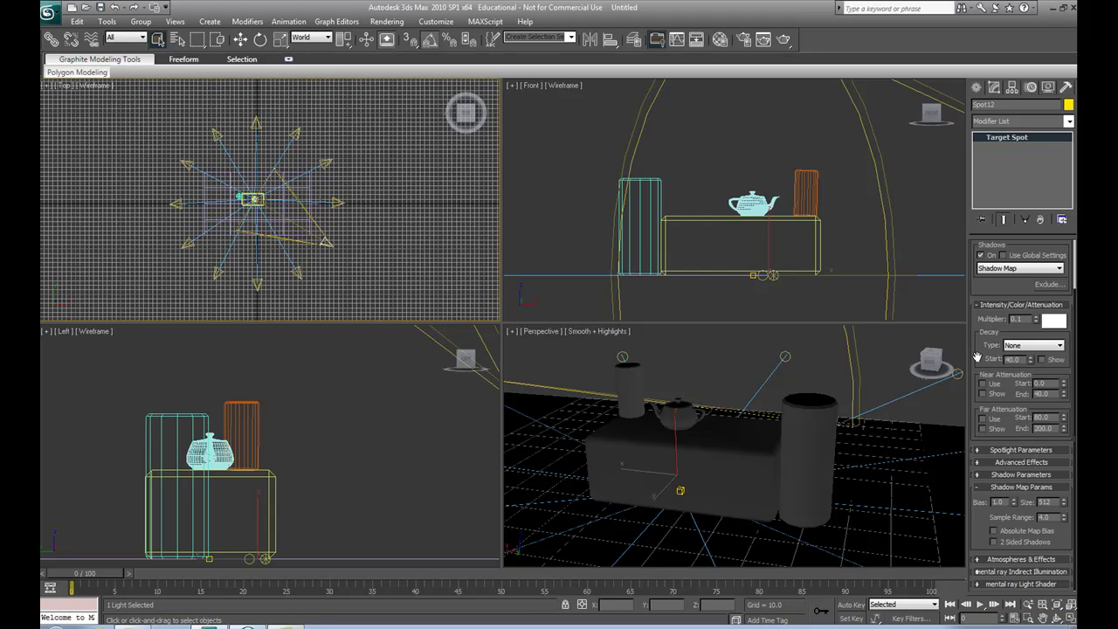
- Set the spotlight's shadow map size to 225 and sample range to 12, and render the perspective view
{"action": "left_click", "coordinate": [984, 487]}
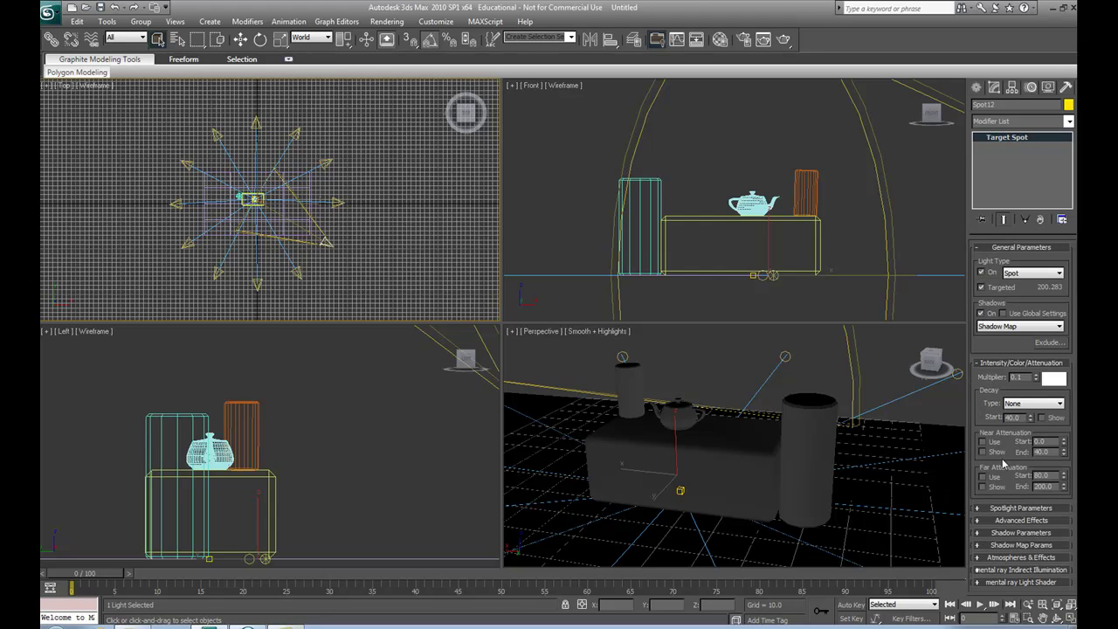
{"action": "left_click", "coordinate": [1004, 365]}
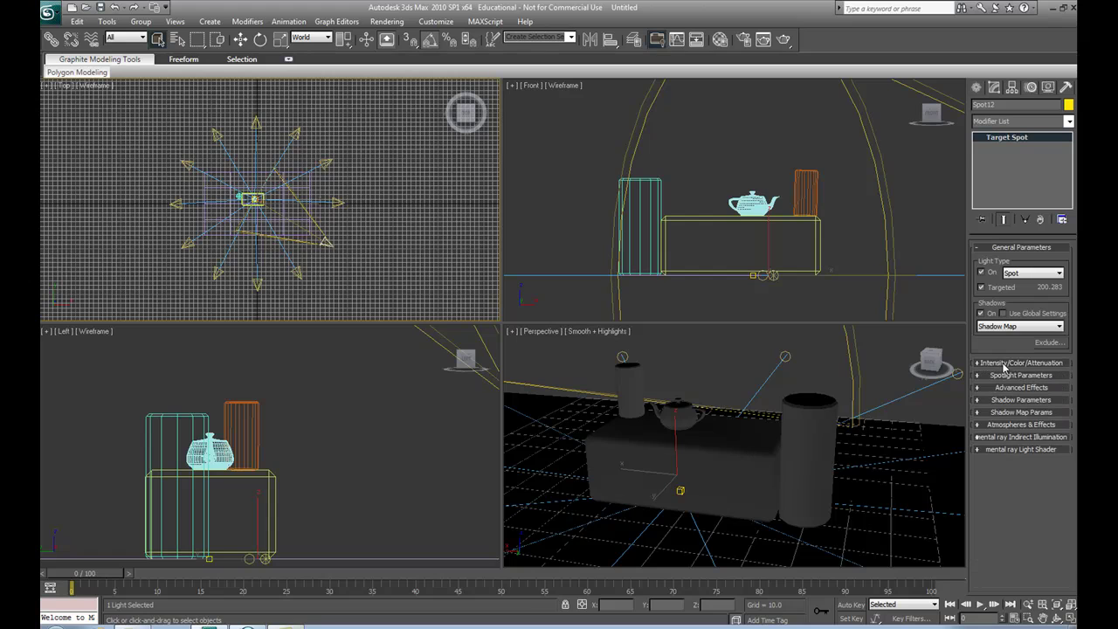
{"action": "left_click", "coordinate": [993, 412]}
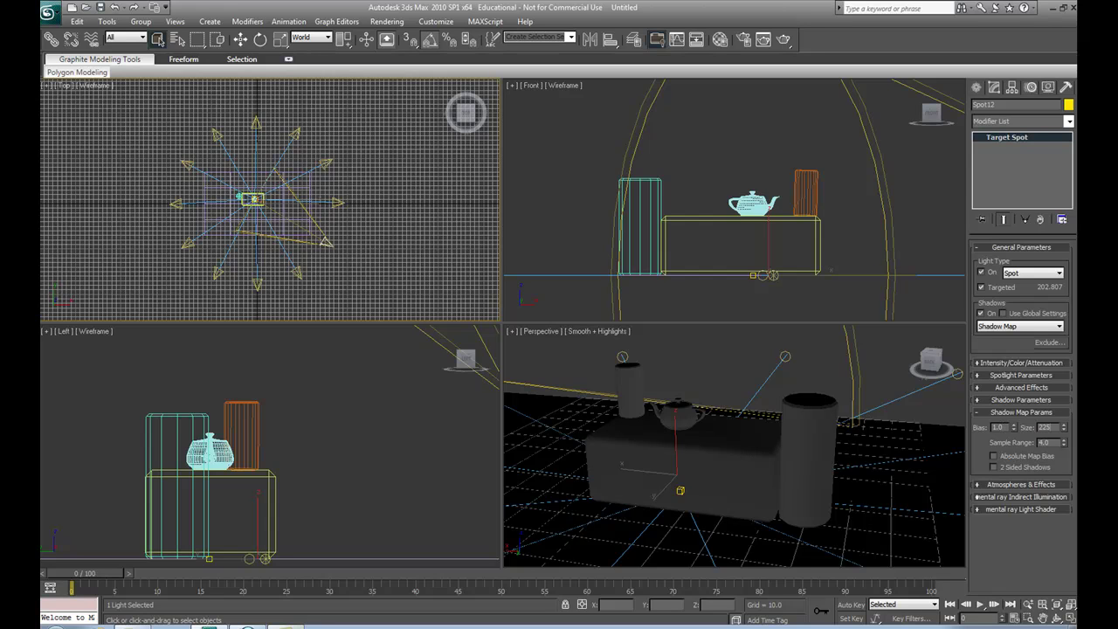
{"action": "left_click", "coordinate": [1048, 442]}
{"action": "type", "text": "12"}
{"action": "left_click", "coordinate": [733, 367]}
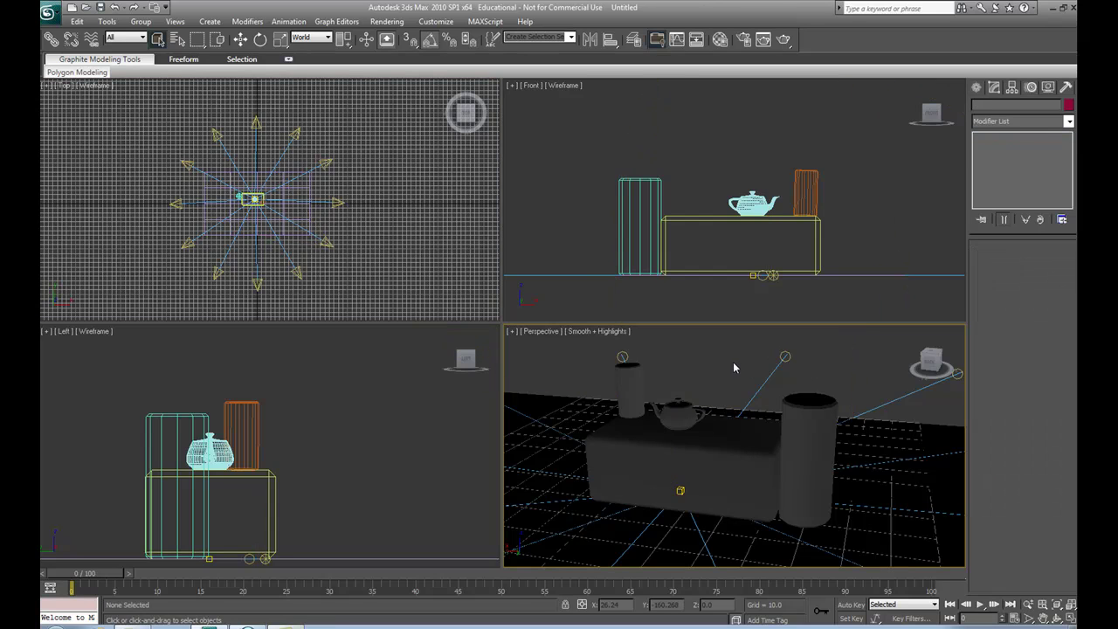
{"action": "key", "text": "shift+q"}
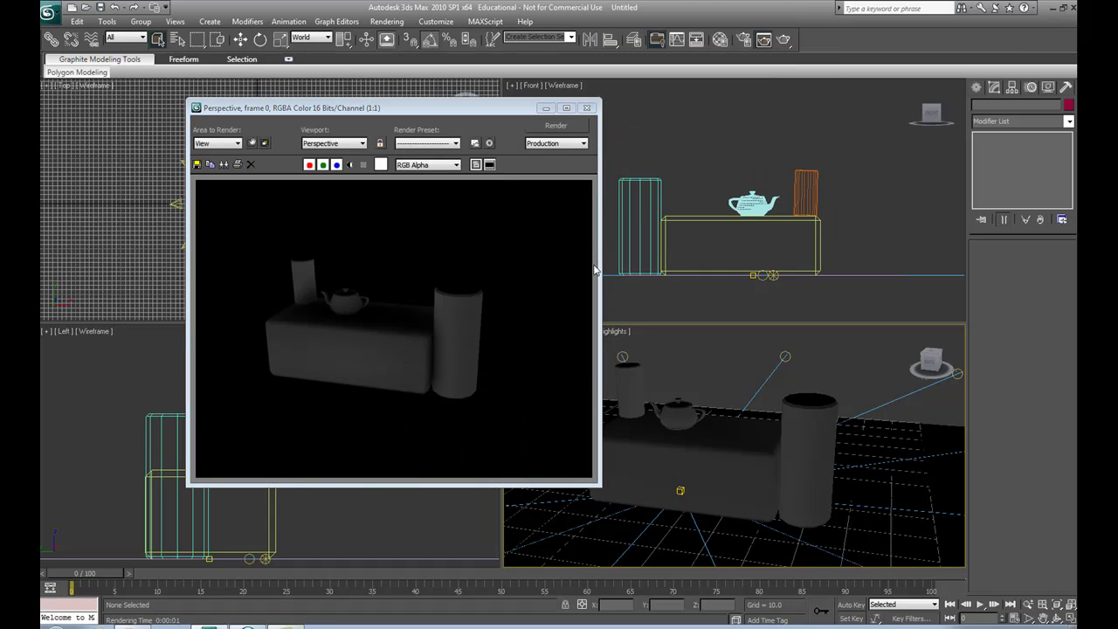
- Restrict selection to lights and select the whole ring of 12 spotlights in the Top view
{"action": "left_click", "coordinate": [587, 108]}
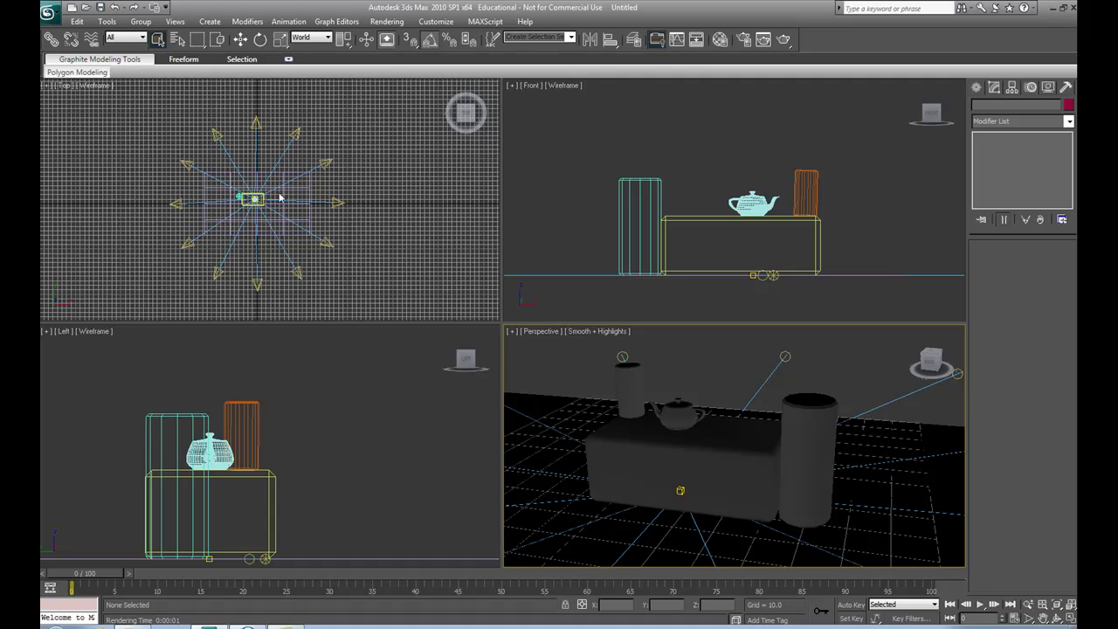
{"action": "left_click", "coordinate": [129, 39]}
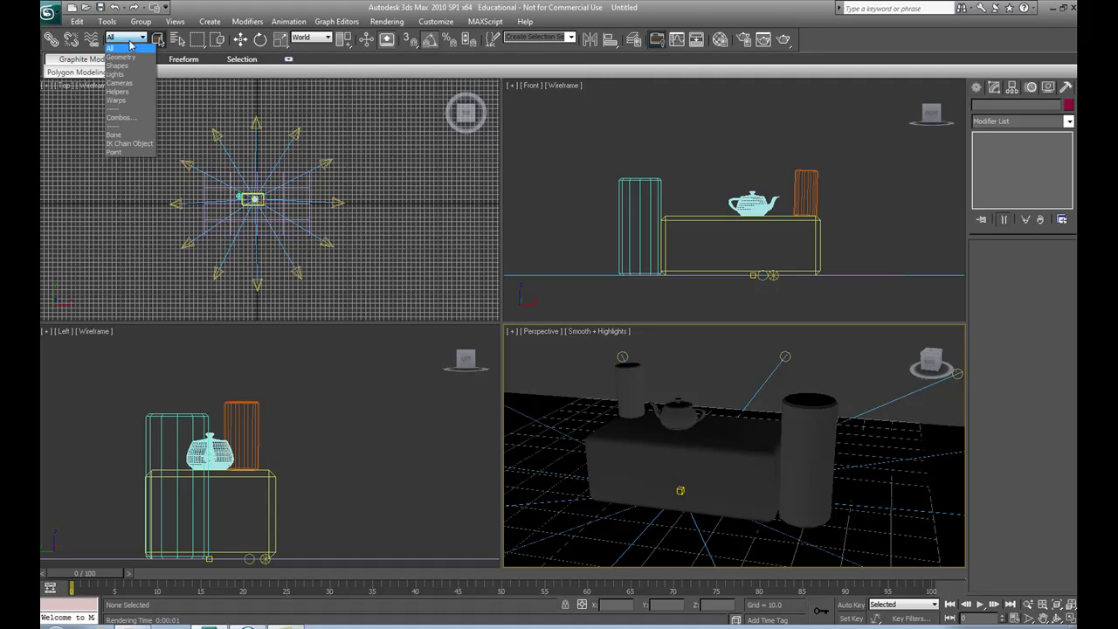
{"action": "left_click", "coordinate": [129, 75]}
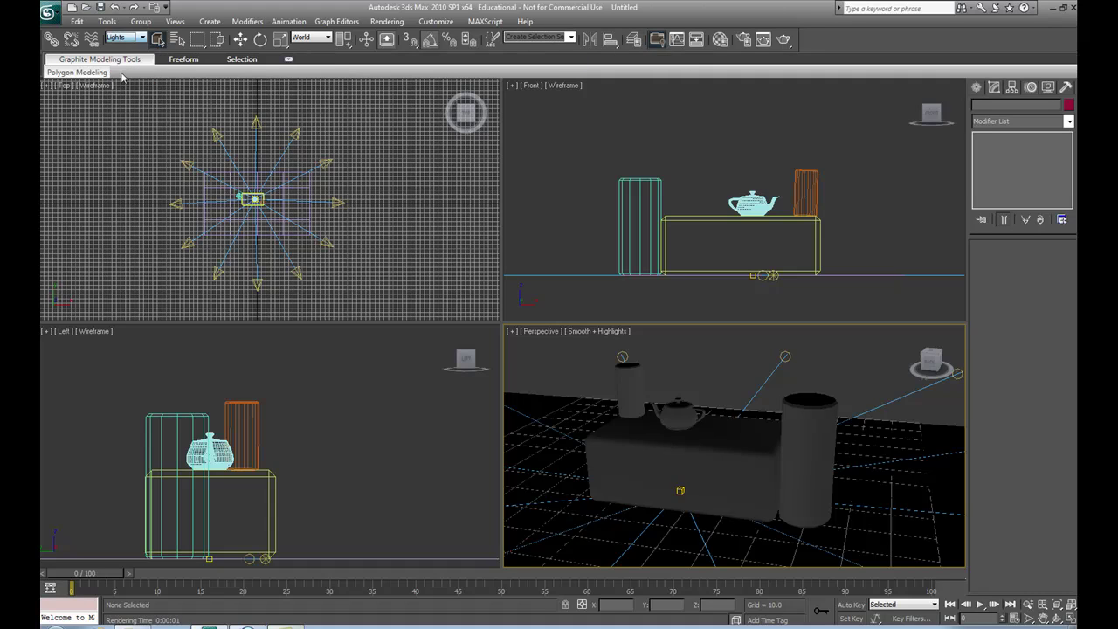
{"action": "left_click_drag", "start_coordinate": [174, 127], "coordinate": [407, 301]}
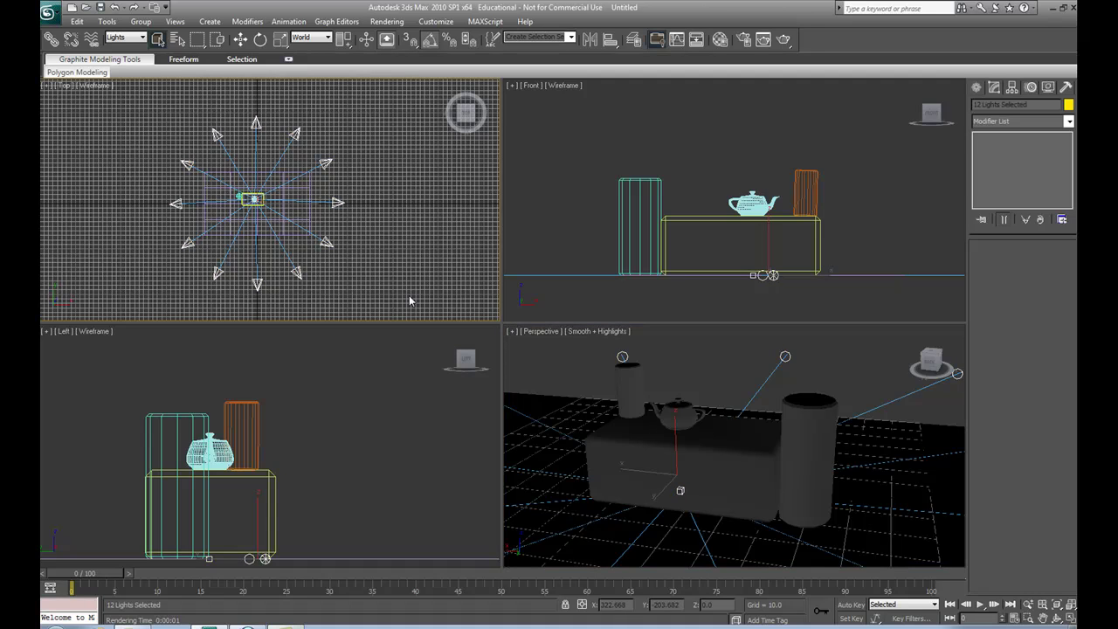
- Clone the selected spotlight ring straight up above the objects as a second ring of instances
{"action": "scroll", "coordinate": [732, 430], "scroll_direction": "down", "scroll_amount": 10}
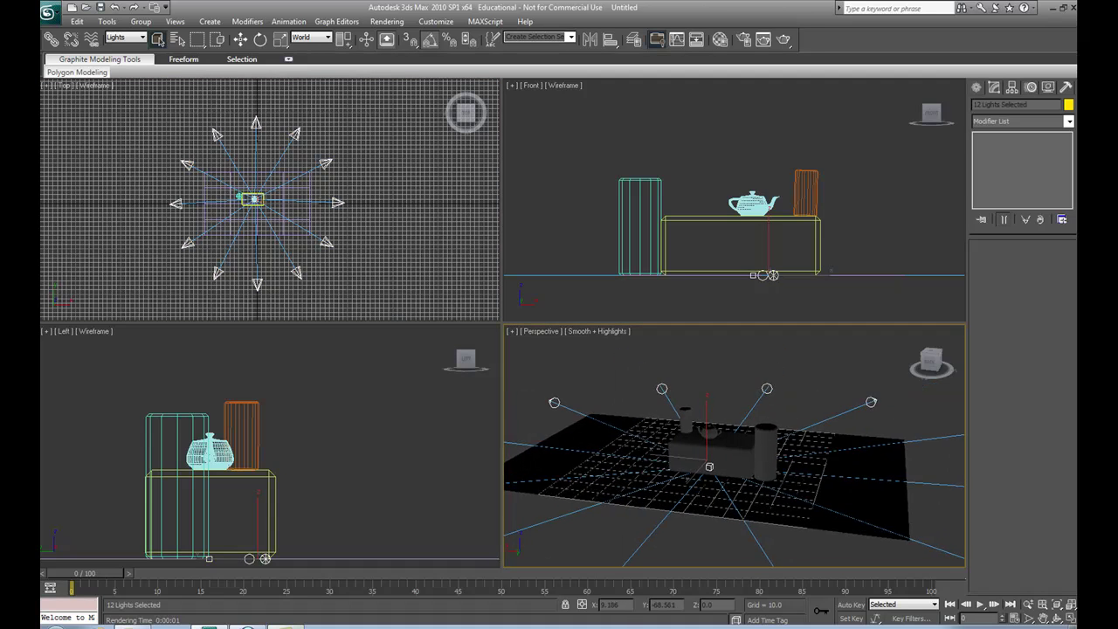
{"action": "scroll", "coordinate": [734, 231], "scroll_direction": "down", "scroll_amount": 8}
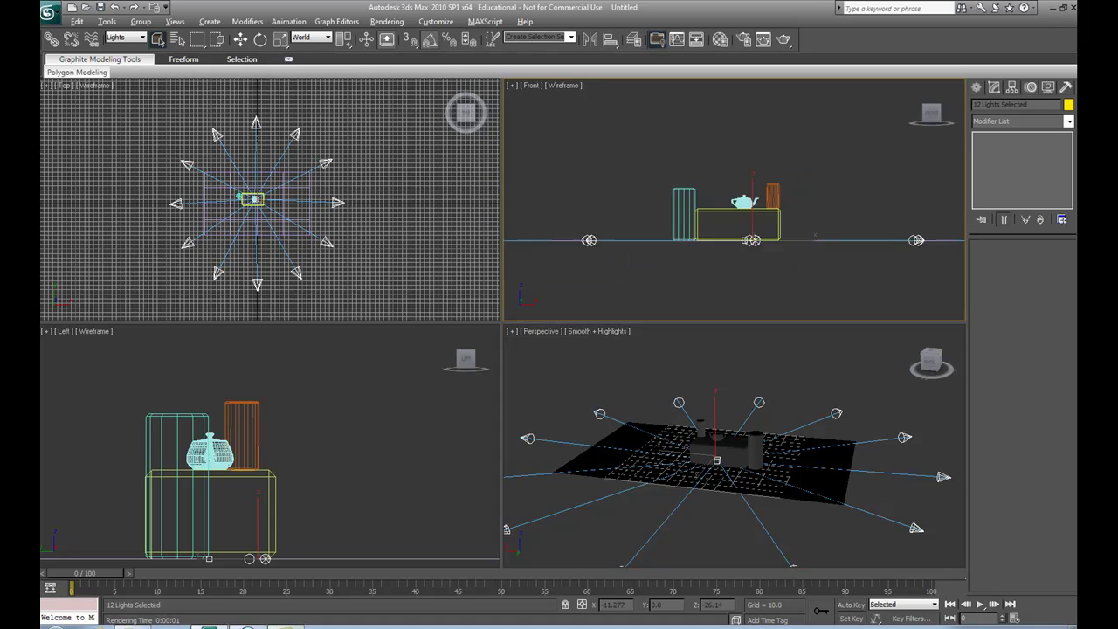
{"action": "key", "text": "w"}
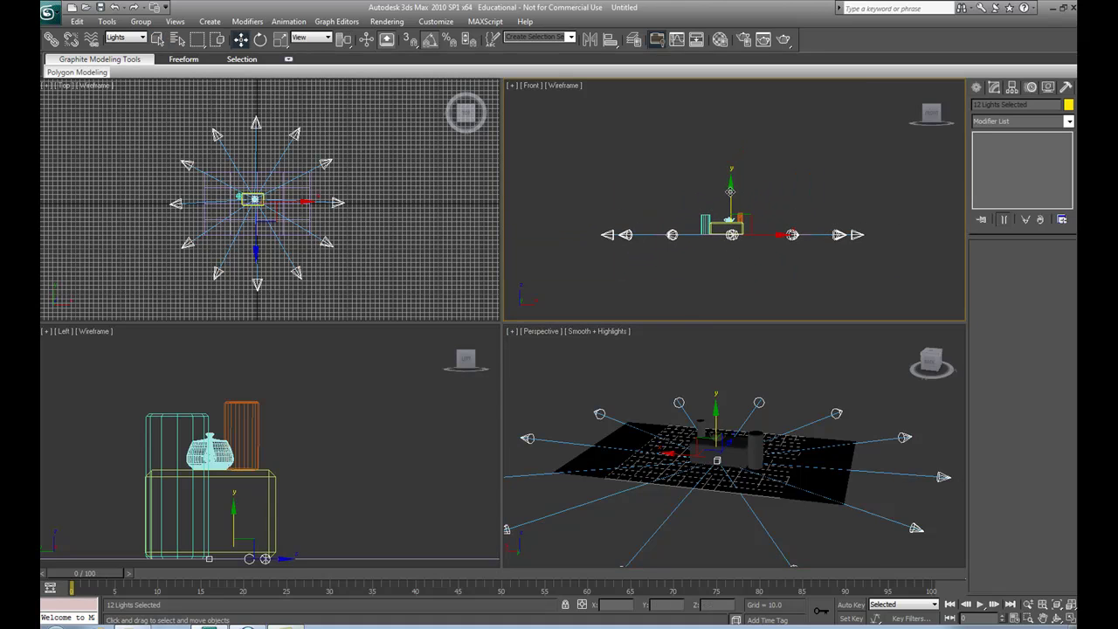
{"action": "left_click_drag", "start_coordinate": [730, 191], "coordinate": [730, 148], "text": "shift"}
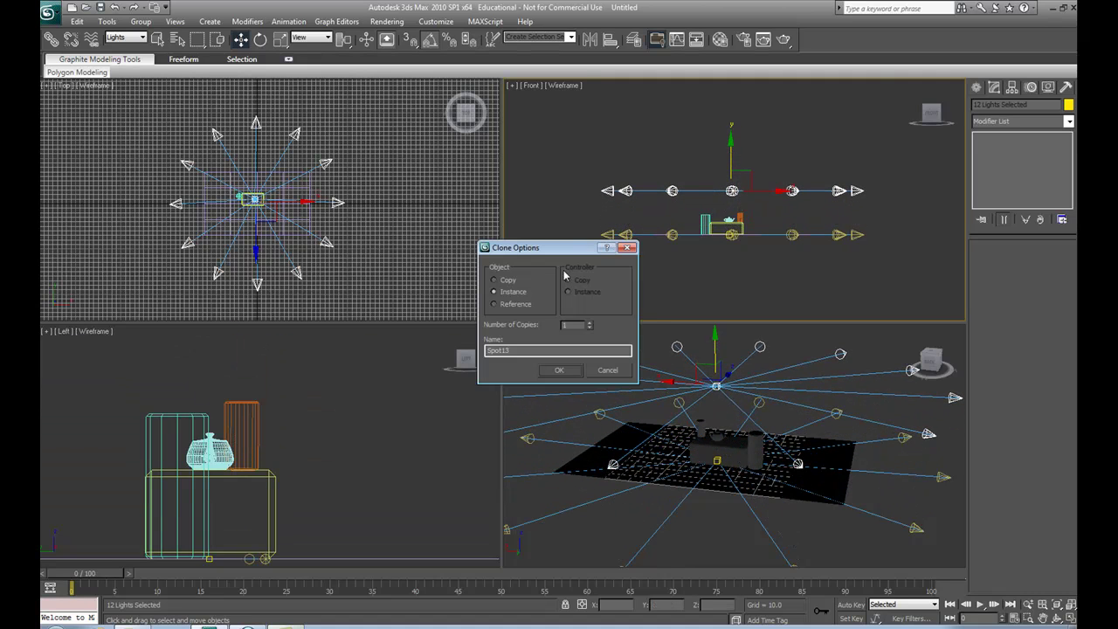
{"action": "left_click", "coordinate": [561, 370]}
{"action": "left_click", "coordinate": [560, 371]}
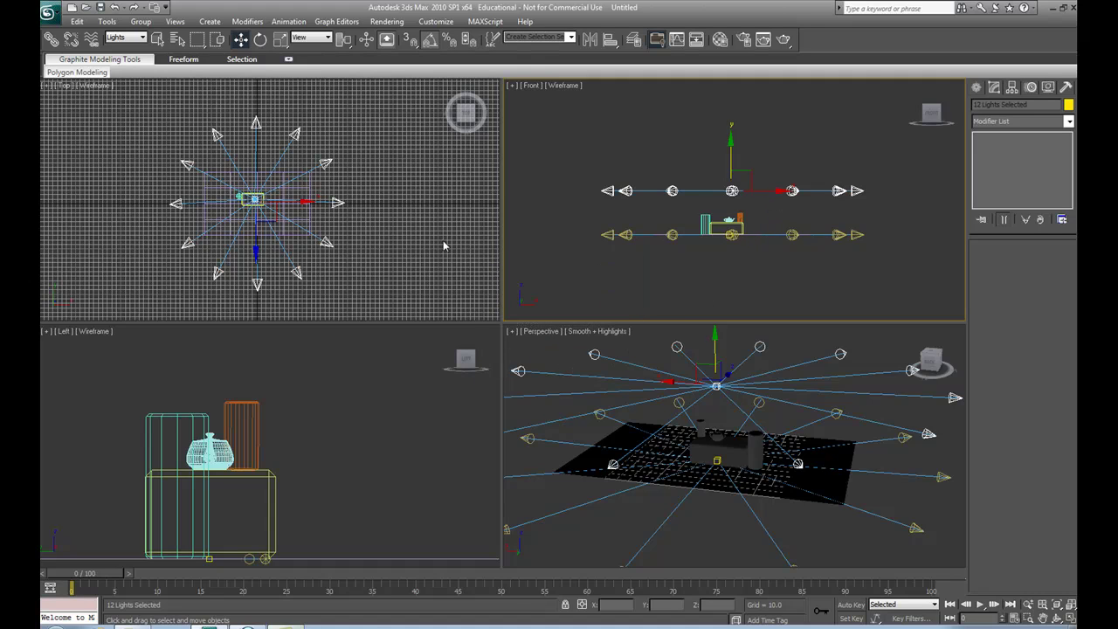
- Select the upper ring's light targets and move them down to the lower ring's targets at the base of the objects
{"action": "scroll", "coordinate": [738, 406], "scroll_direction": "up", "scroll_amount": 1}
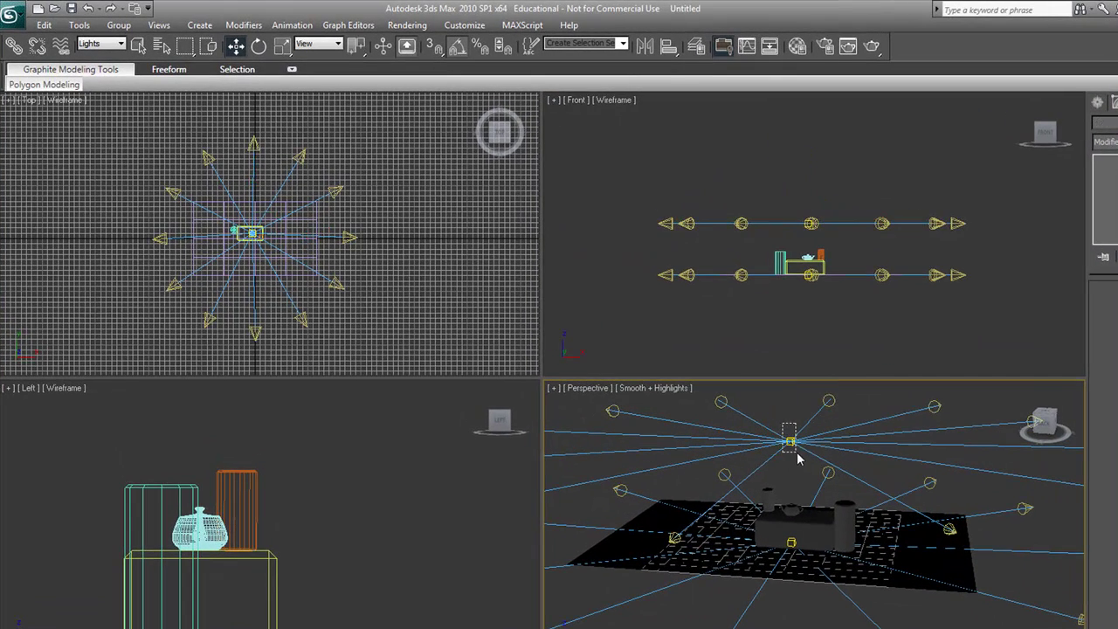
{"action": "left_click", "coordinate": [791, 442]}
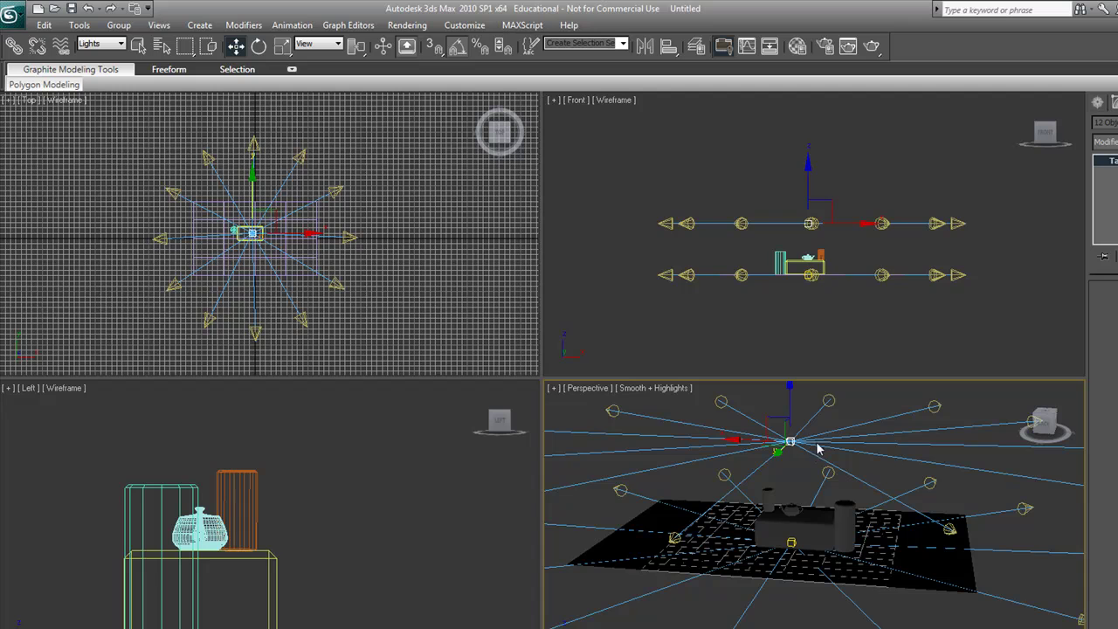
{"action": "mouse_move", "coordinate": [818, 449]}
{"action": "middle_mouse_down", "text": "alt"}
{"action": "mouse_move", "coordinate": [825, 470]}
{"action": "mouse_move", "coordinate": [815, 455]}
{"action": "middle_mouse_up", "text": "alt"}
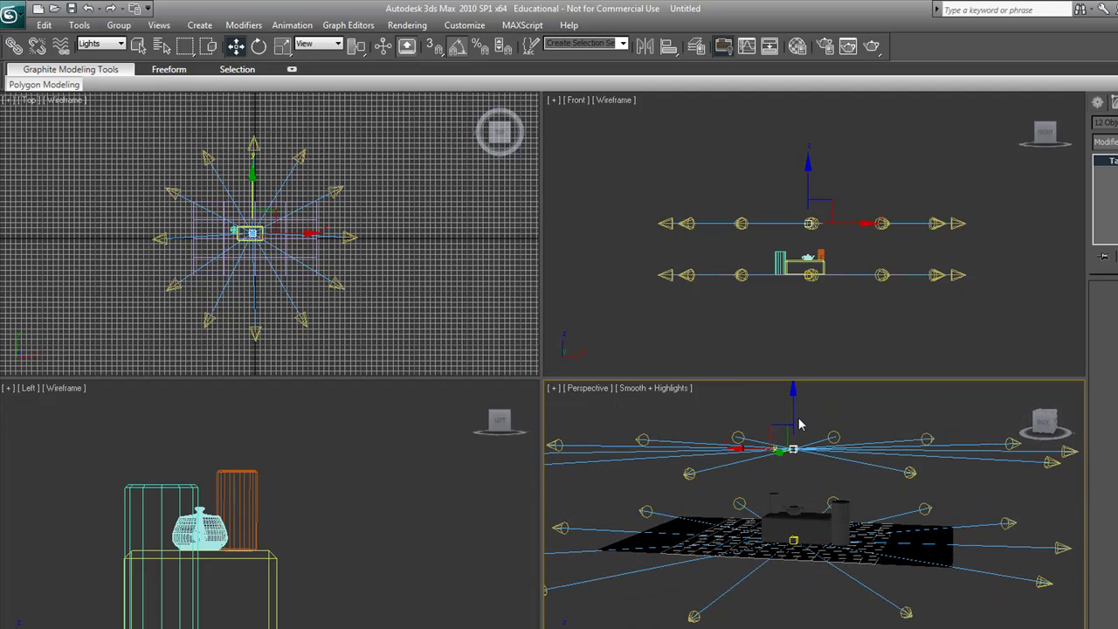
{"action": "left_click_drag", "start_coordinate": [793, 400], "coordinate": [797, 483]}
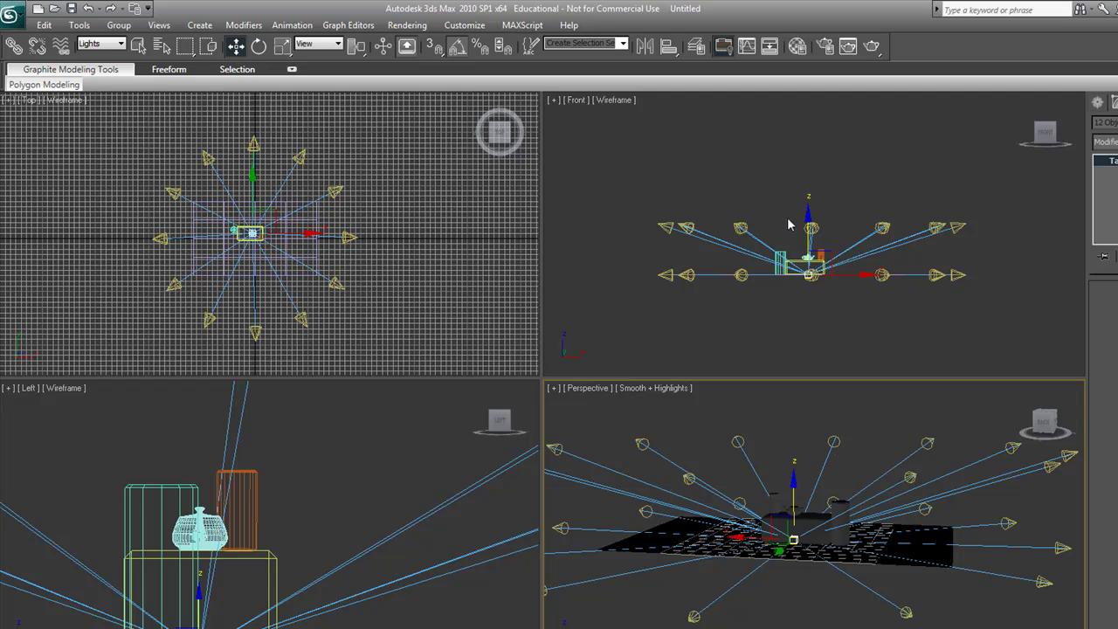
- Select the upper ring of spotlights, scale it inward in the horizontal plane to a smaller radius, and deselect it
{"action": "left_click_drag", "start_coordinate": [621, 181], "coordinate": [986, 254]}
{"action": "key", "text": "r"}
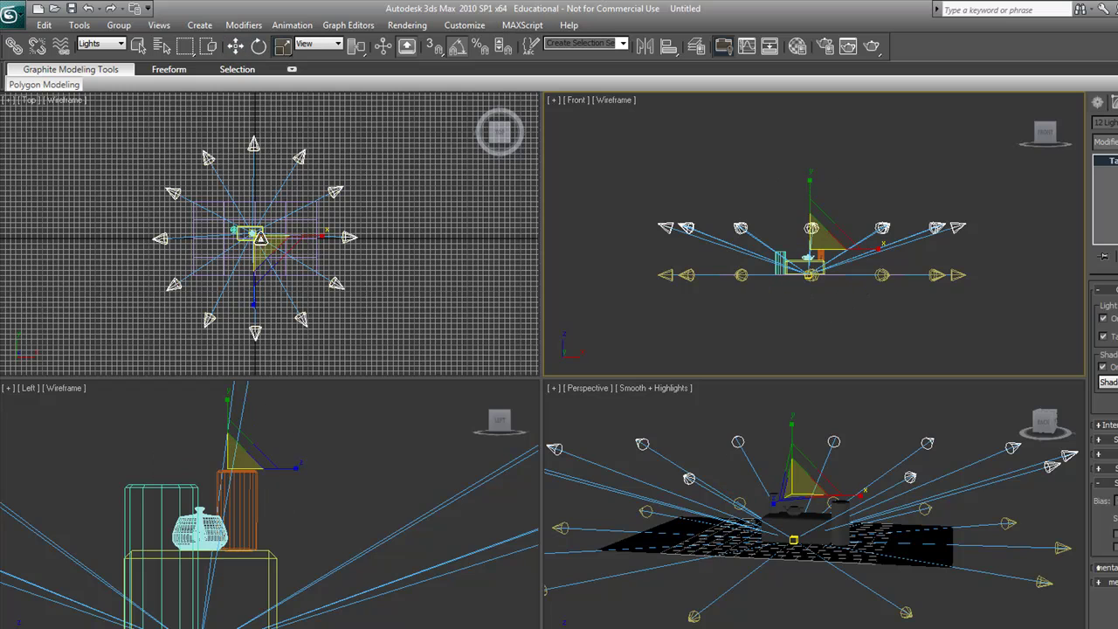
{"action": "left_click_drag", "start_coordinate": [260, 239], "coordinate": [253, 265]}
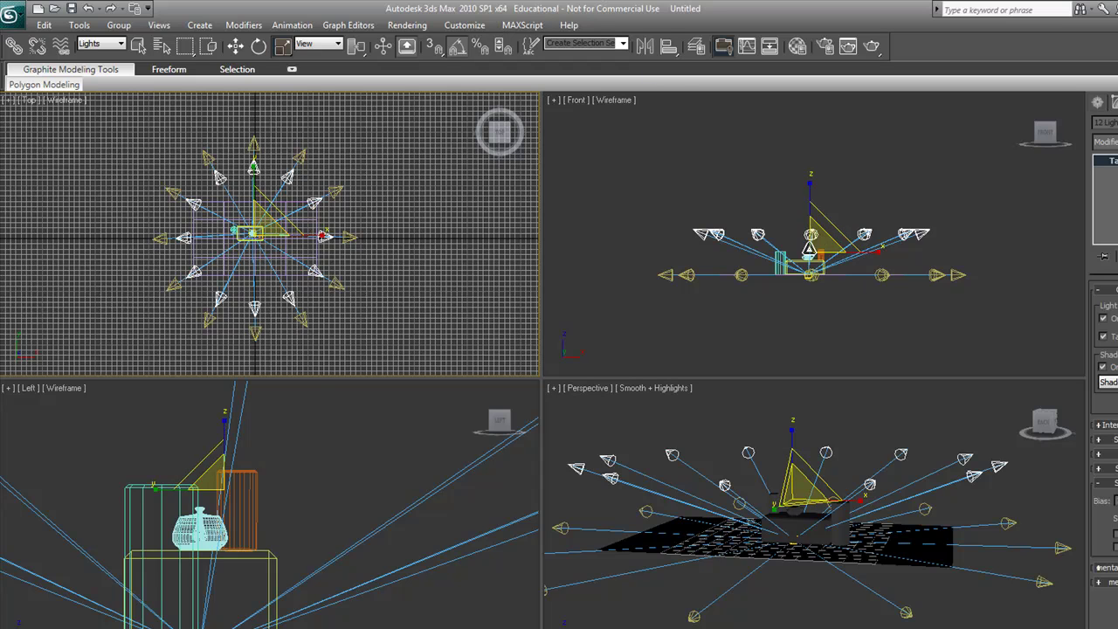
{"action": "left_click", "coordinate": [840, 417]}
- Select the upper, smaller ring of 12 spotlights in the Perspective view for moving
{"action": "middle_click_drag", "start_coordinate": [807, 421], "coordinate": [806, 409], "text": "alt"}
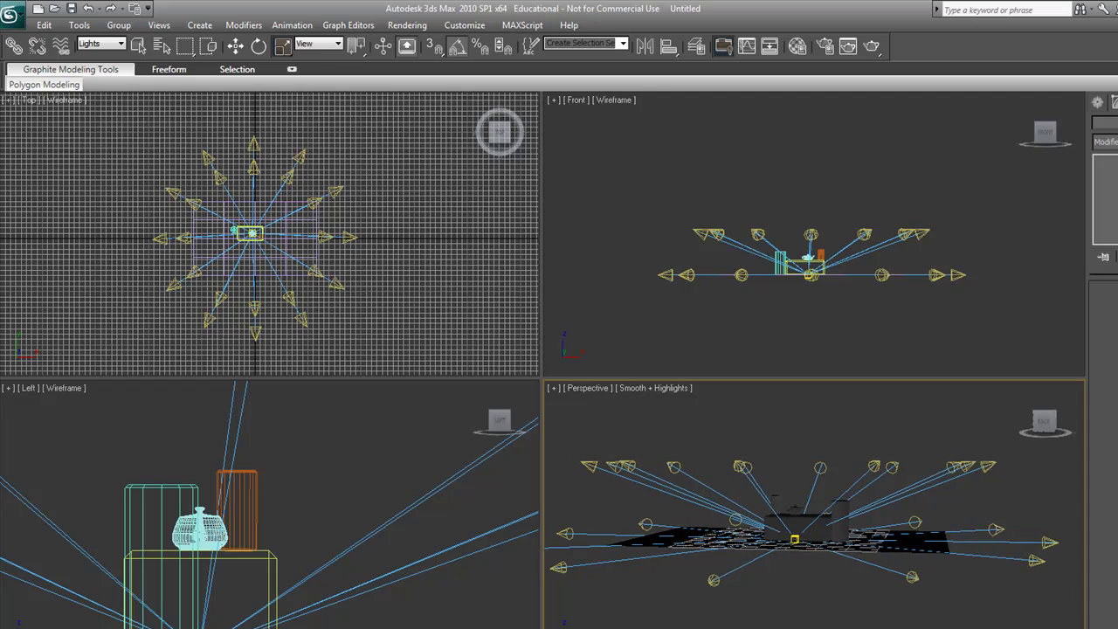
{"action": "left_click_drag", "start_coordinate": [564, 439], "coordinate": [1016, 497]}
{"action": "key", "text": "w"}
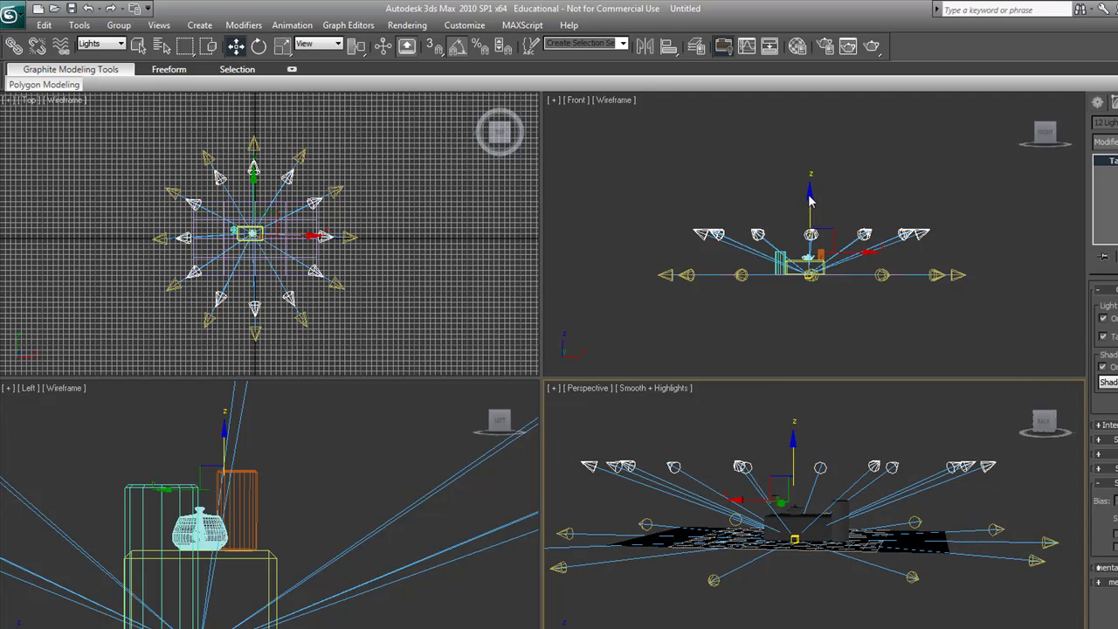
{"action": "left_click", "coordinate": [811, 201]}
{"action": "left_click_drag", "start_coordinate": [811, 189], "coordinate": [810, 185], "text": "shift"}
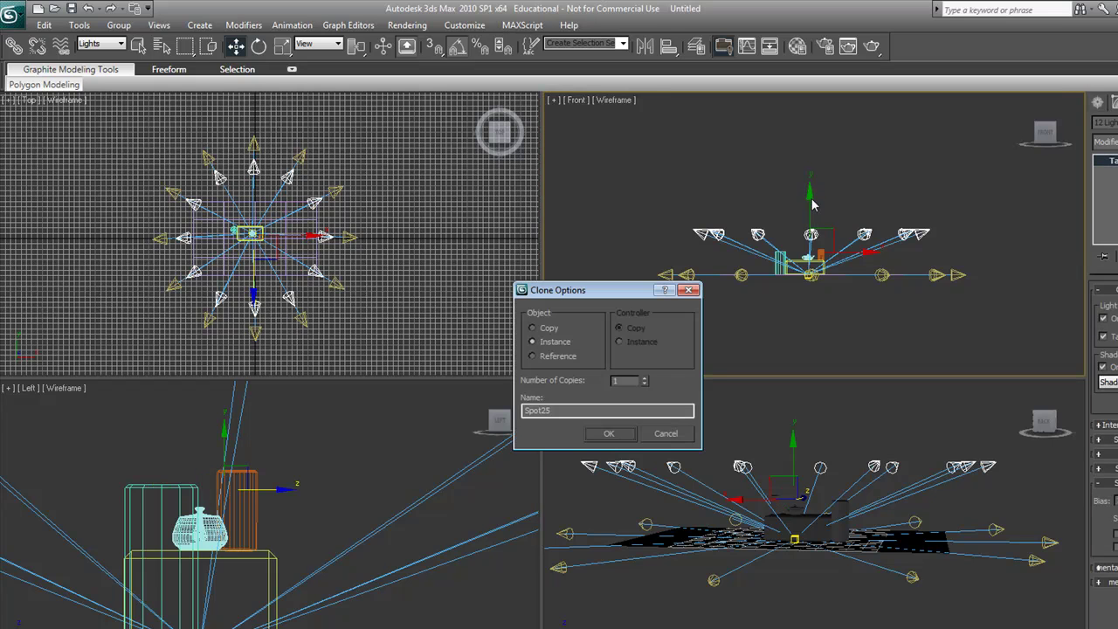
{"action": "left_click", "coordinate": [667, 434]}
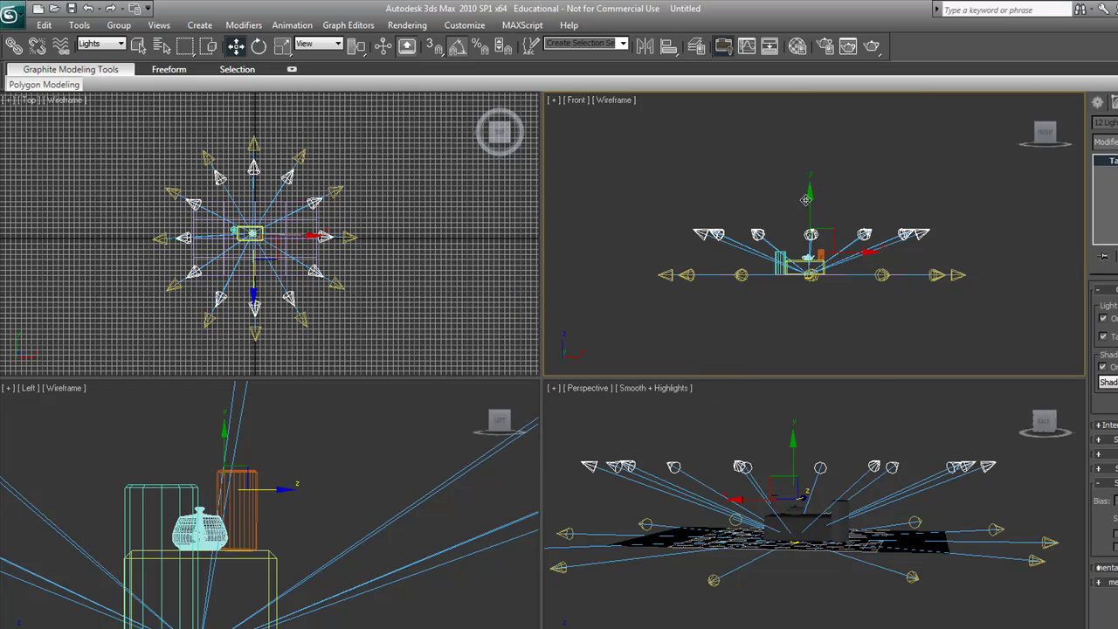
- Clone the upper ring straight up as a third ring of instances and scale it inward horizontally to close the dome
{"action": "left_click_drag", "start_coordinate": [810, 198], "coordinate": [811, 154], "text": "shift"}
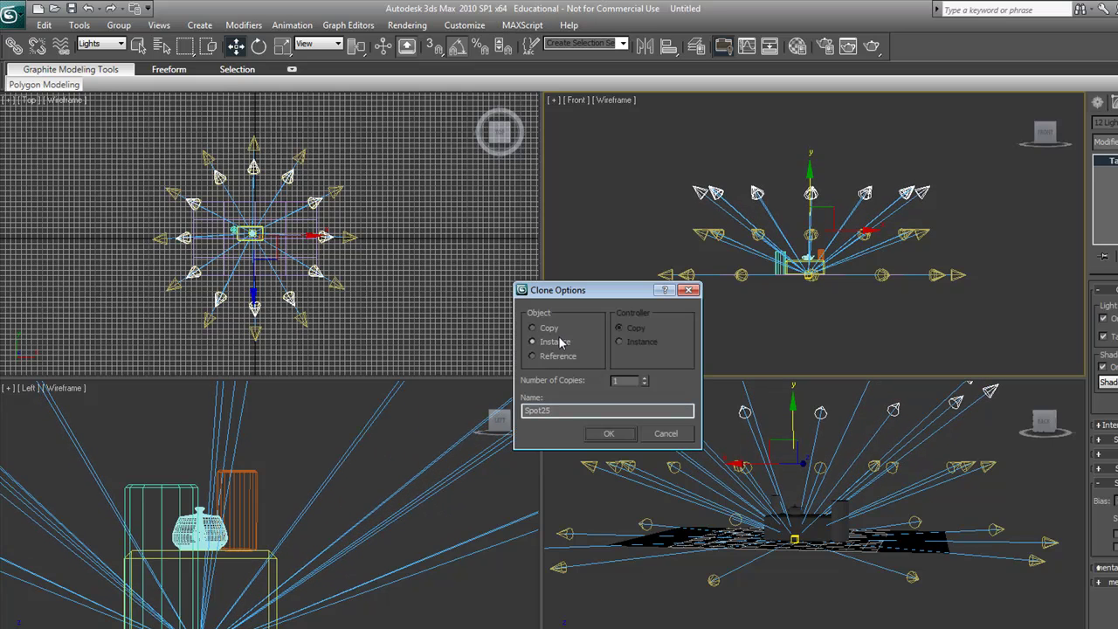
{"action": "left_click", "coordinate": [609, 433]}
{"action": "key", "text": "r"}
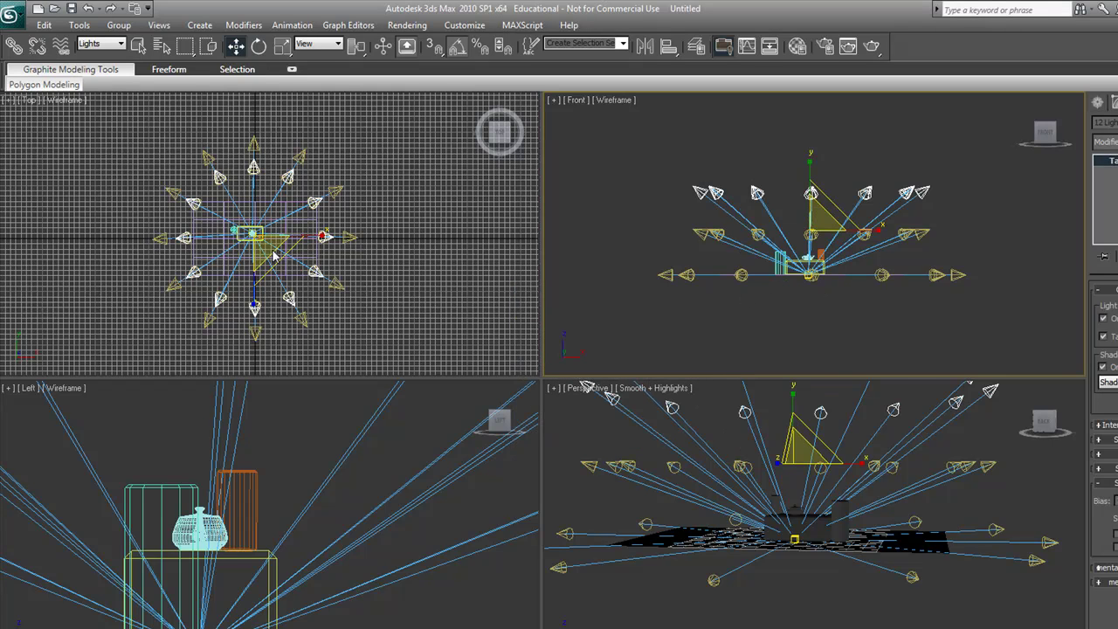
{"action": "left_click_drag", "start_coordinate": [269, 246], "coordinate": [251, 298]}
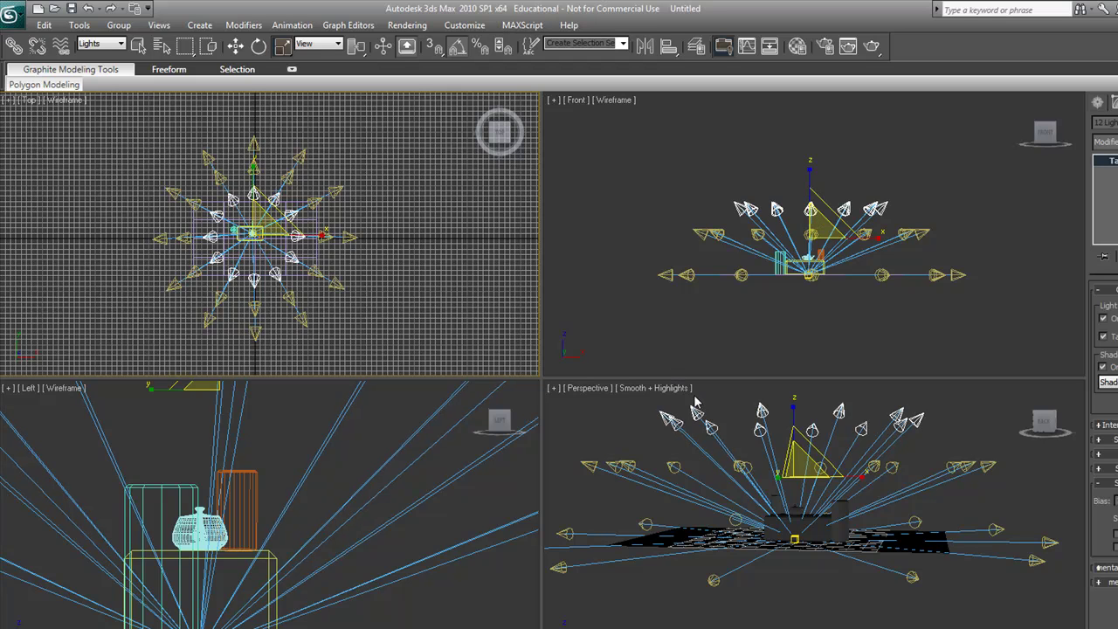
{"action": "left_click", "coordinate": [1018, 504]}
- Maximize the Perspective view framed on the objects, render it to check the light dome, and close the render window
{"action": "middle_click_drag", "start_coordinate": [882, 529], "coordinate": [798, 506], "text": "alt"}
{"action": "scroll", "coordinate": [880, 559], "scroll_direction": "up", "scroll_amount": 6}
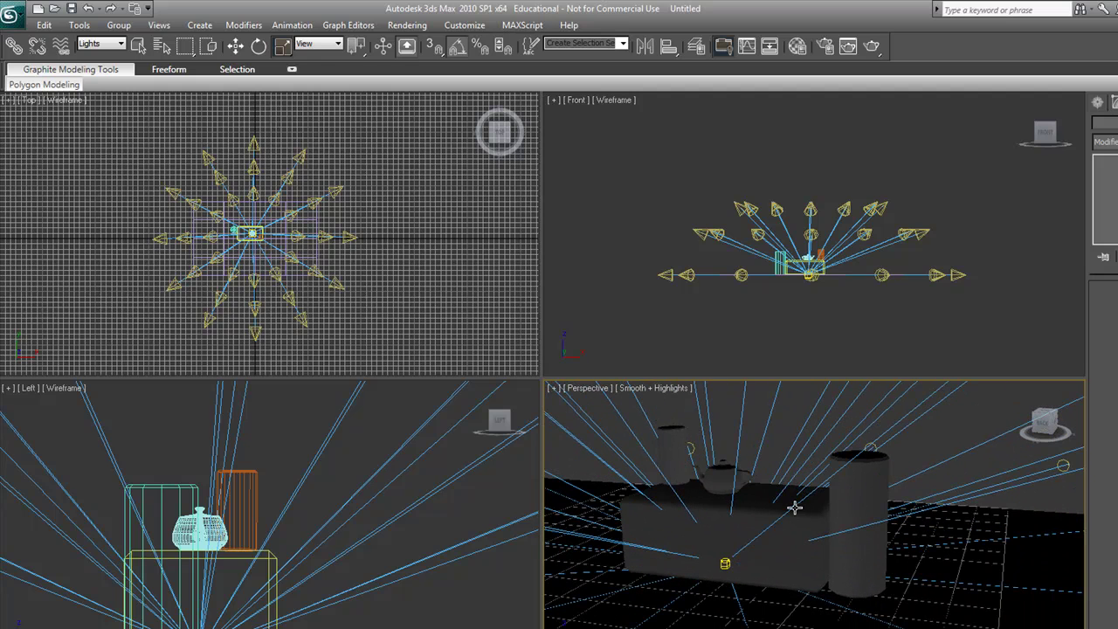
{"action": "key", "text": "alt+w"}
{"action": "middle_click_drag", "start_coordinate": [539, 344], "coordinate": [647, 440]}
{"action": "scroll", "coordinate": [650, 373], "scroll_direction": "down", "scroll_amount": 3}
{"action": "scroll", "coordinate": [578, 456], "scroll_direction": "up", "scroll_amount": 2}
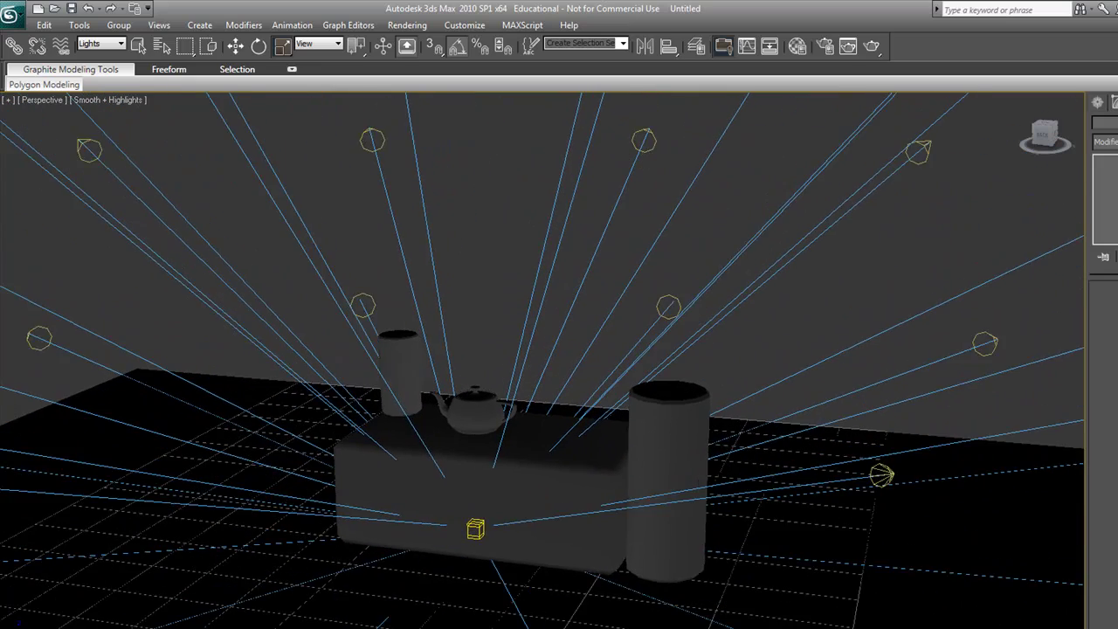
{"action": "key", "text": "F9"}
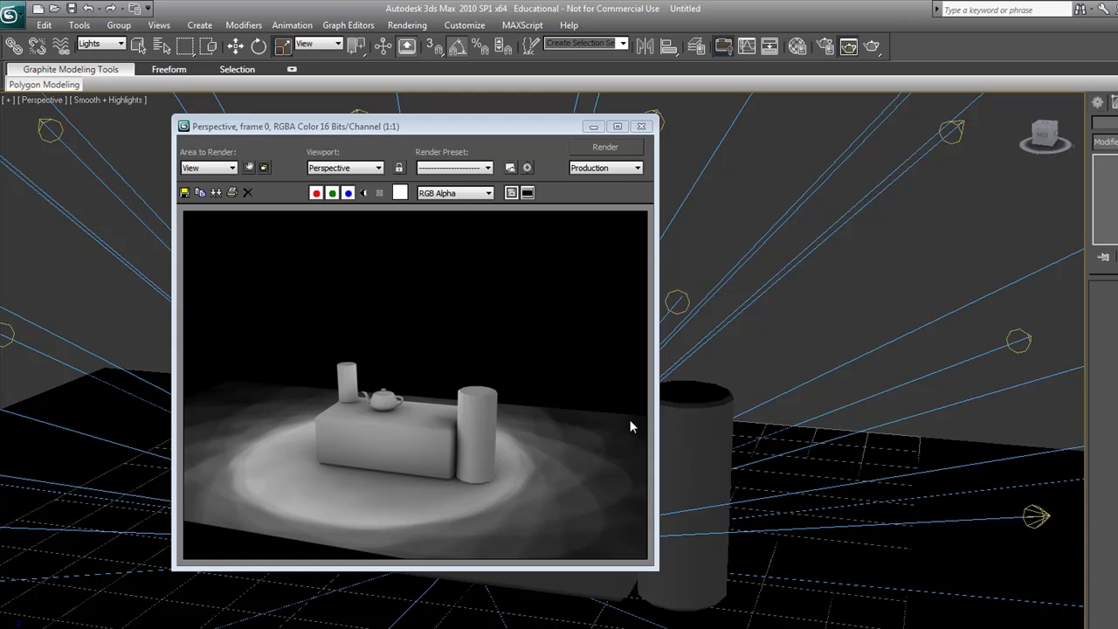
{"action": "left_click", "coordinate": [640, 126]}
- Render a closer perspective view of the teapot and primitives to inspect the shading, and close the render window
{"action": "scroll", "coordinate": [585, 344], "scroll_direction": "up", "scroll_amount": 5}
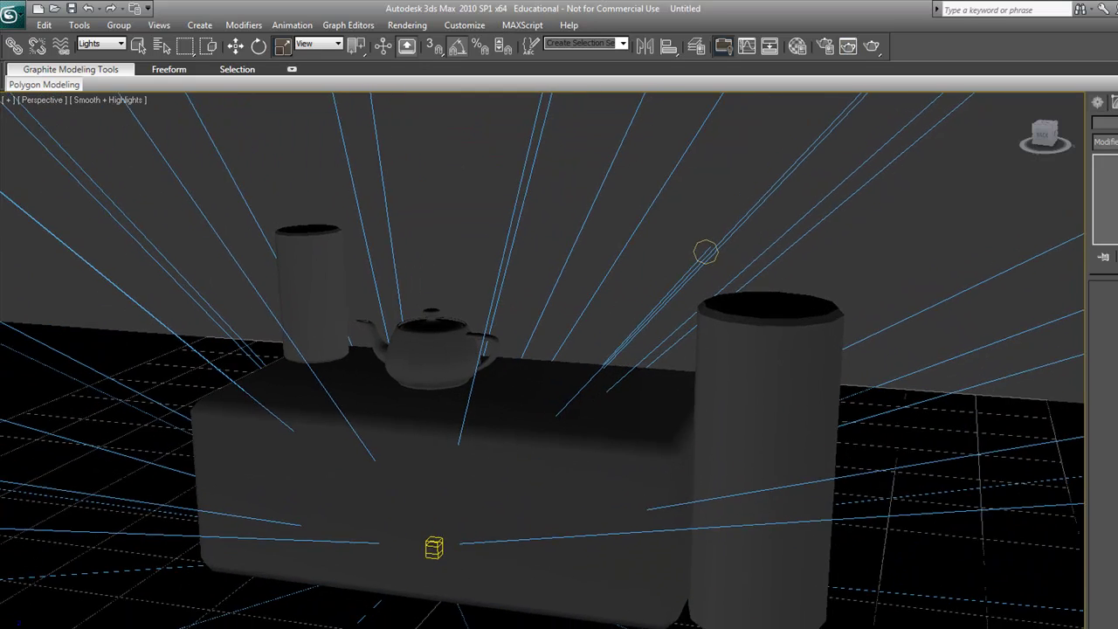
{"action": "key", "text": "shift+q"}
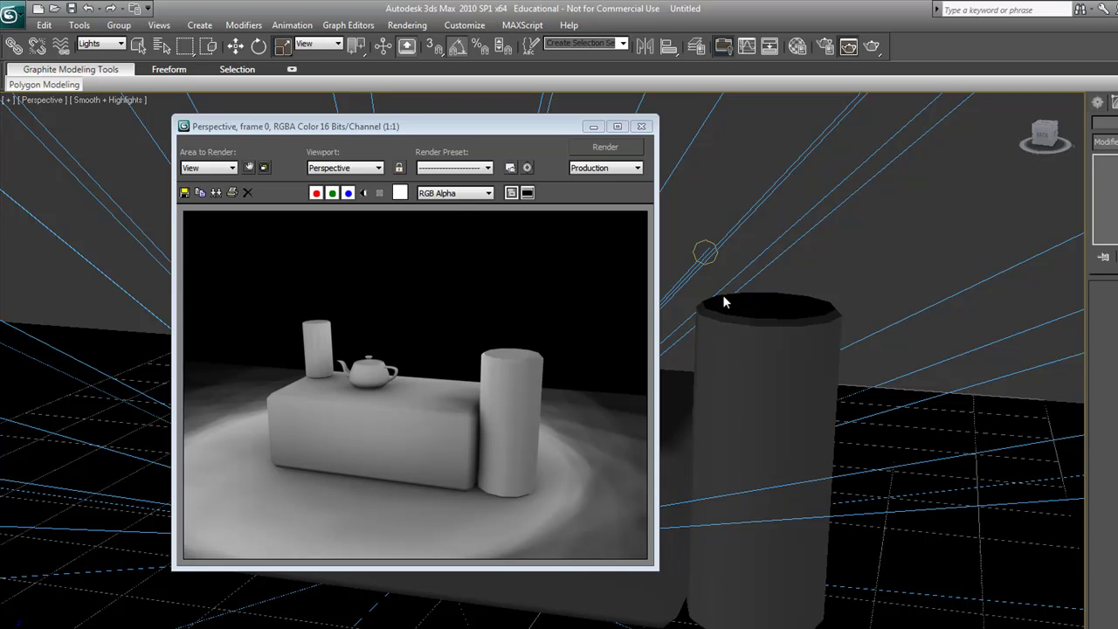
{"action": "left_click", "coordinate": [637, 127]}
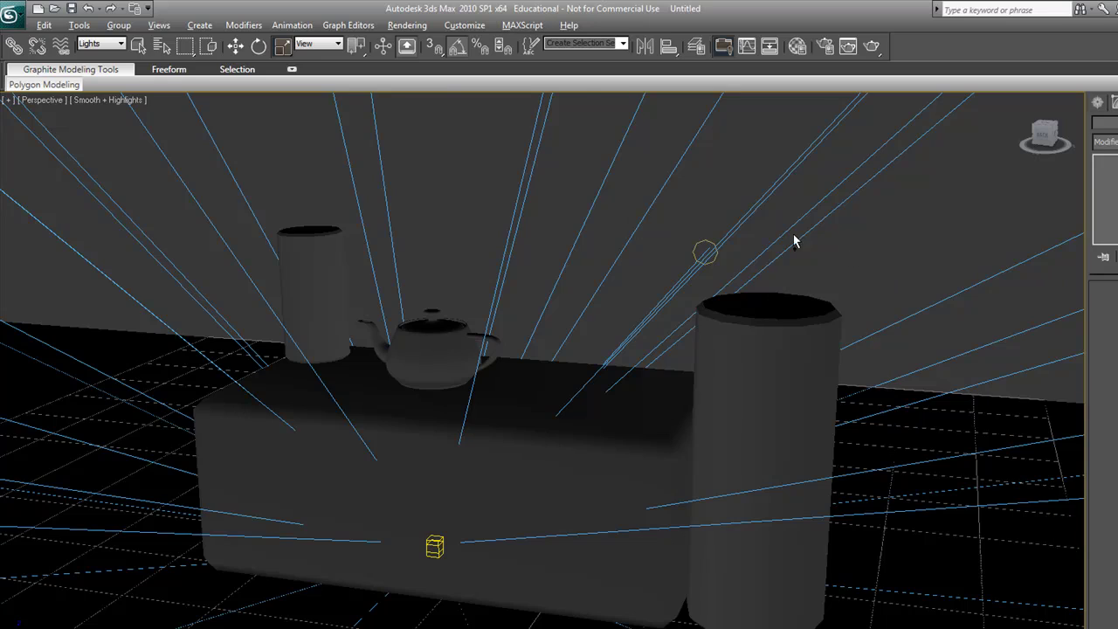
- Select a single spotlight in the top ring and review its intensity settings
{"action": "scroll", "coordinate": [793, 241], "scroll_direction": "down", "scroll_amount": 8}
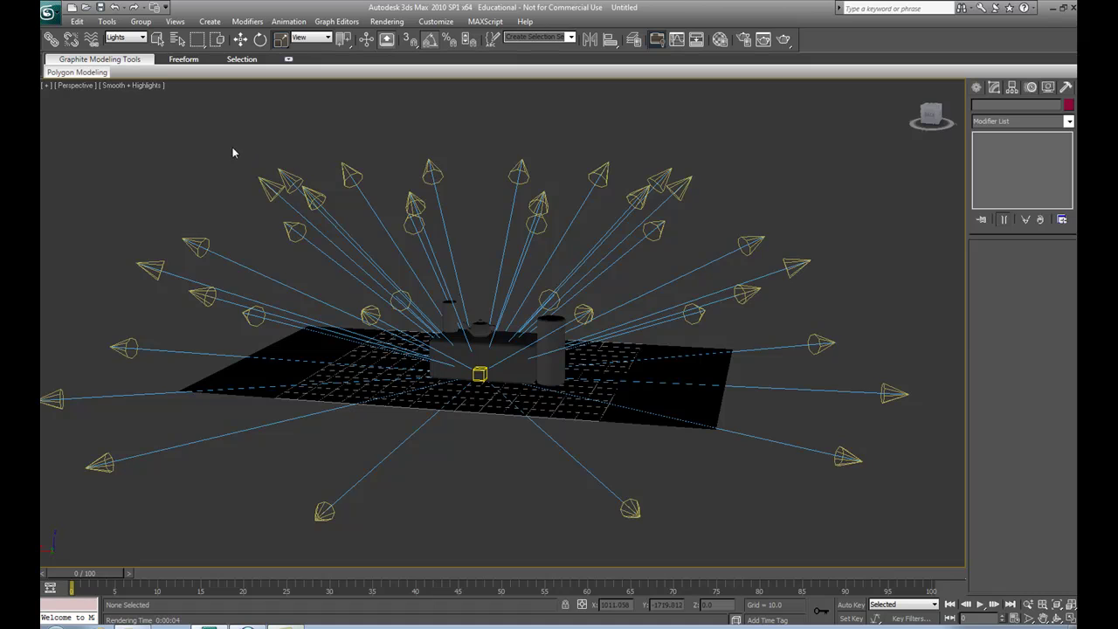
{"action": "left_click_drag", "start_coordinate": [232, 153], "coordinate": [721, 194]}
{"action": "left_click", "coordinate": [685, 181]}
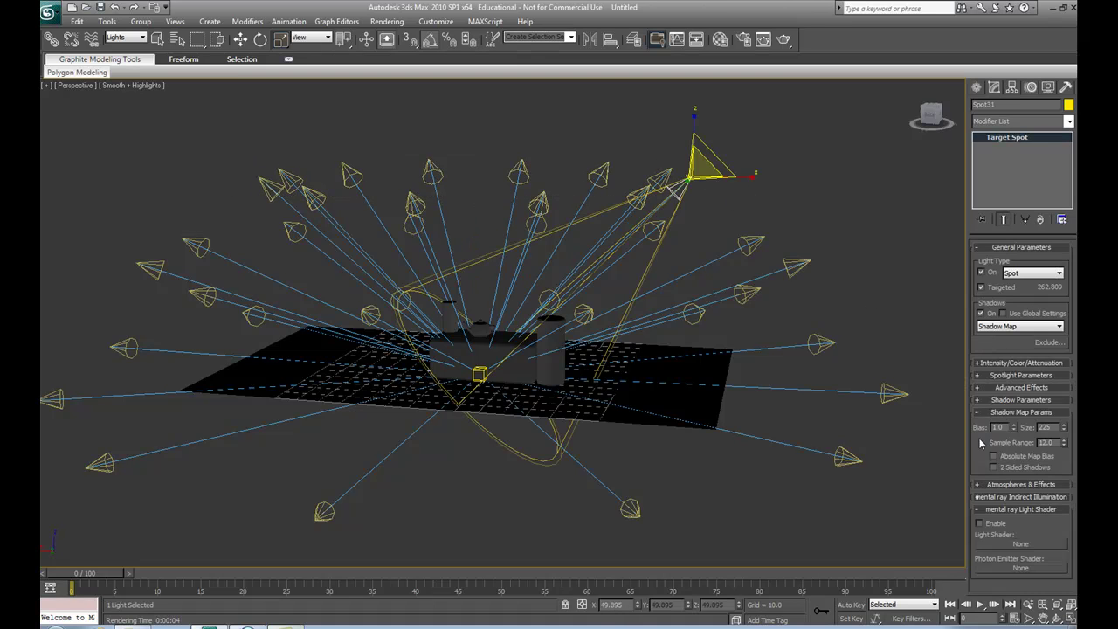
{"action": "left_click", "coordinate": [979, 364]}
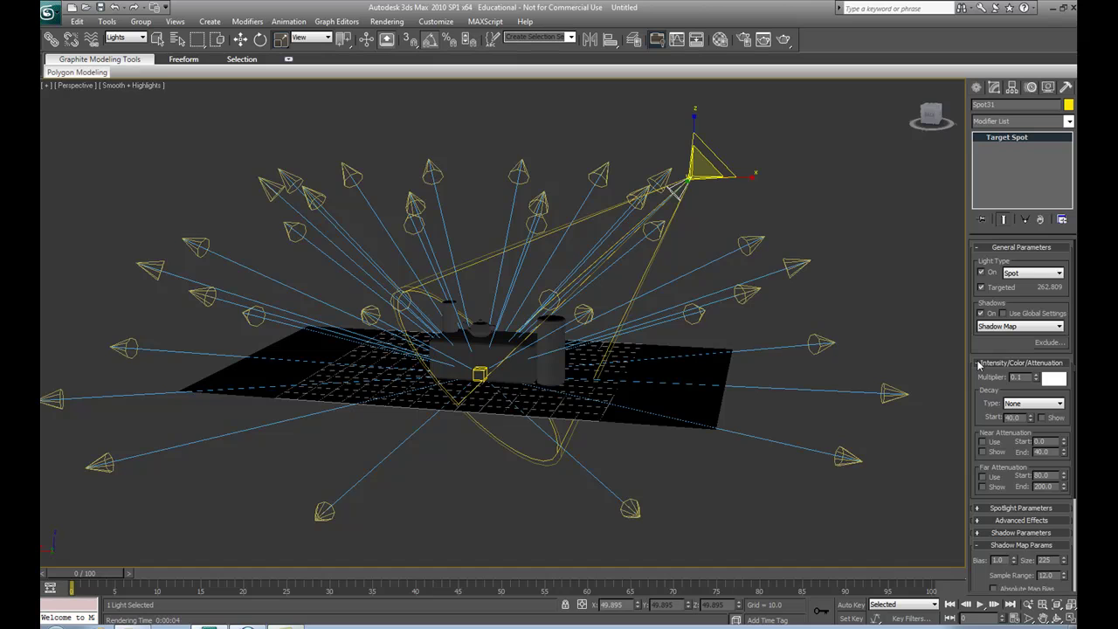
{"action": "left_click", "coordinate": [979, 363]}
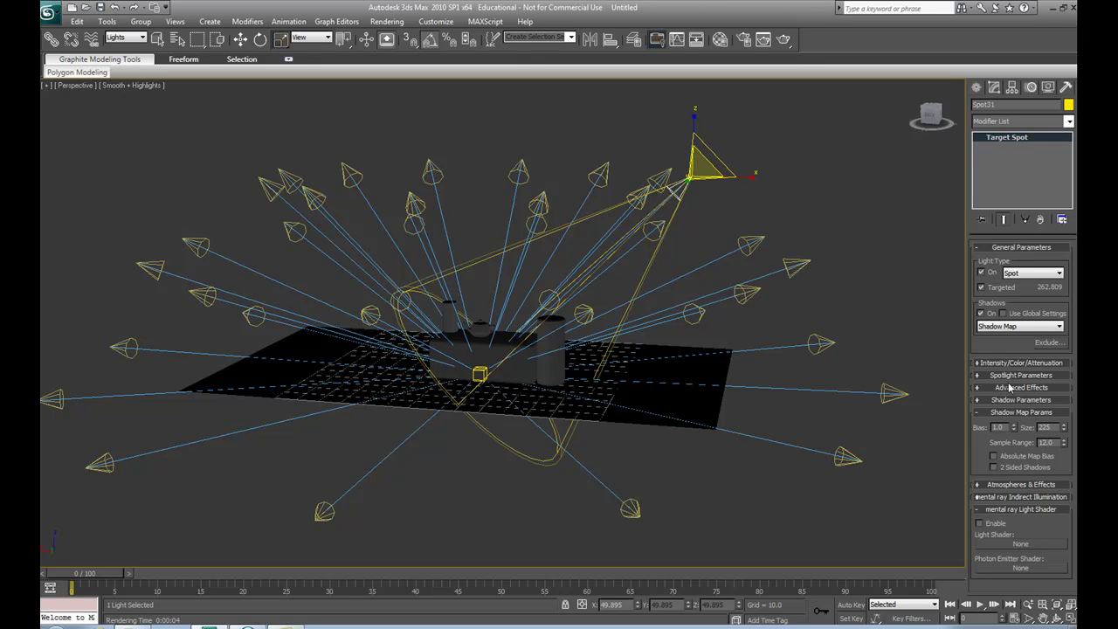
- Widen the spotlight's falloff/field to the maximum of 179.5 and render the perspective view
{"action": "left_click", "coordinate": [982, 376]}
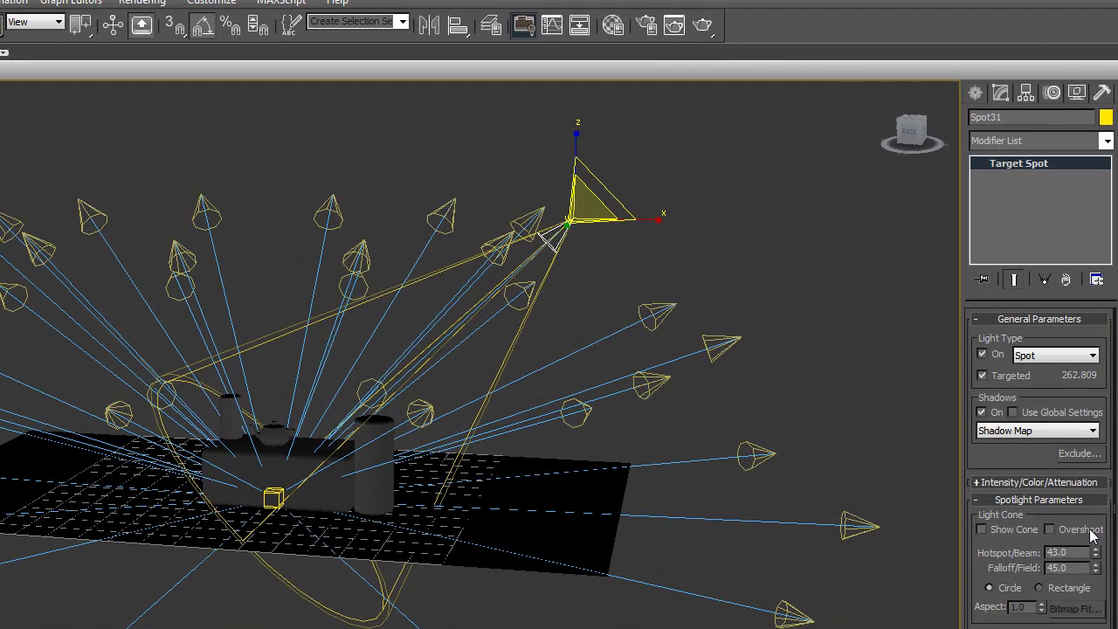
{"action": "double_click", "coordinate": [1088, 567]}
{"action": "type", "text": "200"}
{"action": "scroll", "coordinate": [318, 545], "scroll_direction": "up", "scroll_amount": 6}
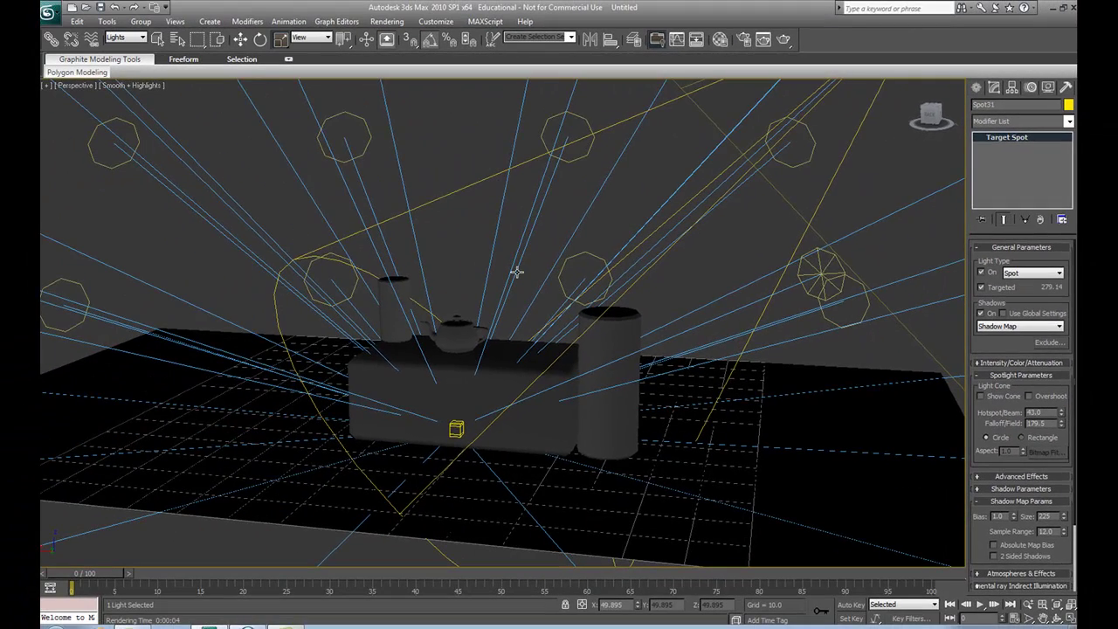
{"action": "key", "text": "shift+q"}
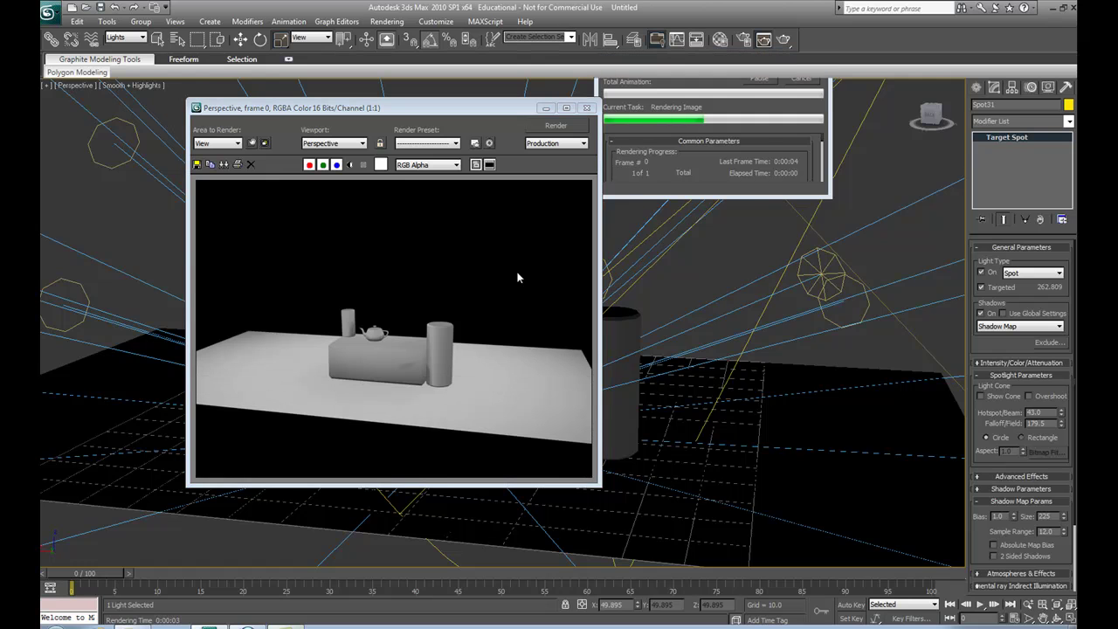
- Close the render, reduce the selected spotlight's falloff/field to 164.2, and render a closer view of the teapot and primitives
{"action": "left_click", "coordinate": [588, 108]}
{"action": "middle_click_drag", "start_coordinate": [551, 267], "coordinate": [551, 275], "text": "alt"}
{"action": "middle_click_drag", "start_coordinate": [533, 339], "coordinate": [539, 301]}
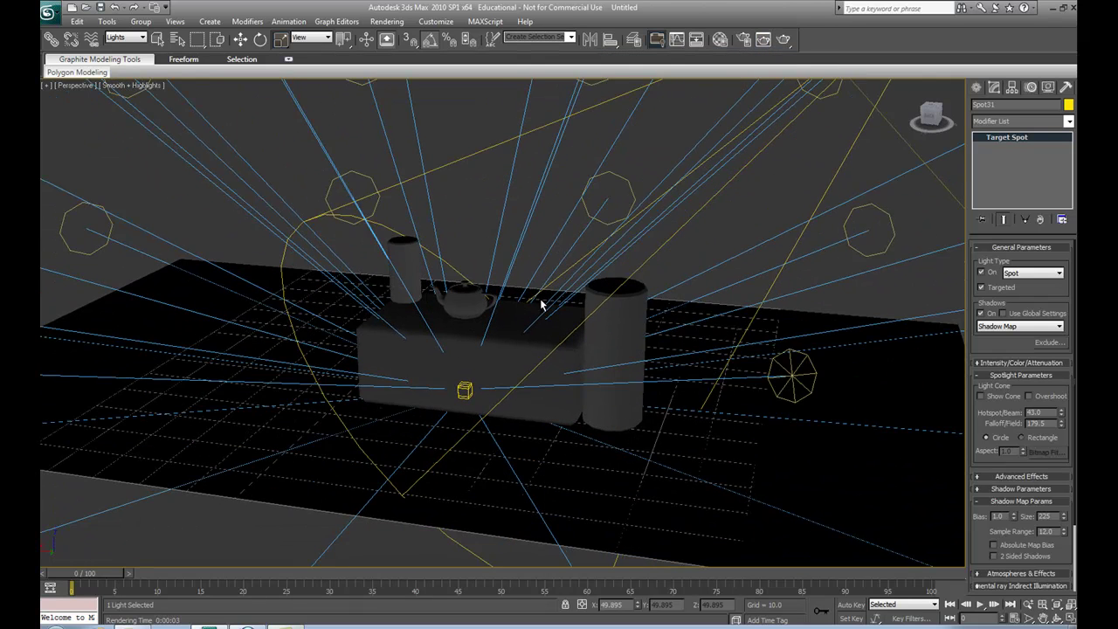
{"action": "scroll", "coordinate": [540, 301], "scroll_direction": "up", "scroll_amount": 2}
{"action": "scroll", "coordinate": [540, 301], "scroll_direction": "up", "scroll_amount": 2}
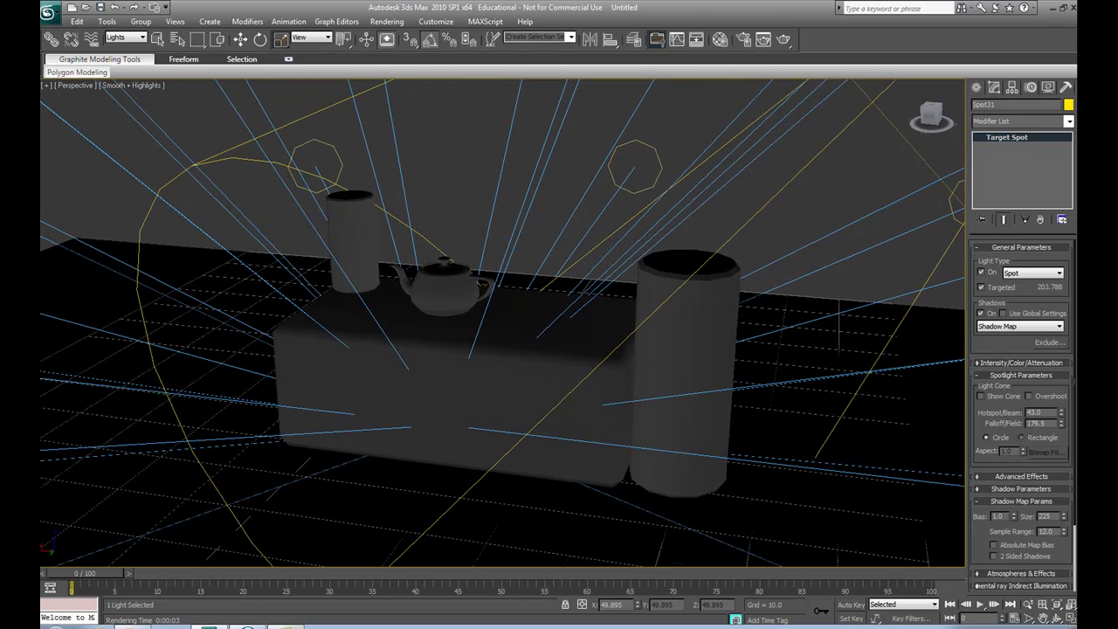
{"action": "left_click", "coordinate": [1062, 425]}
{"action": "left_click_drag", "start_coordinate": [1062, 431], "coordinate": [1056, 505]}
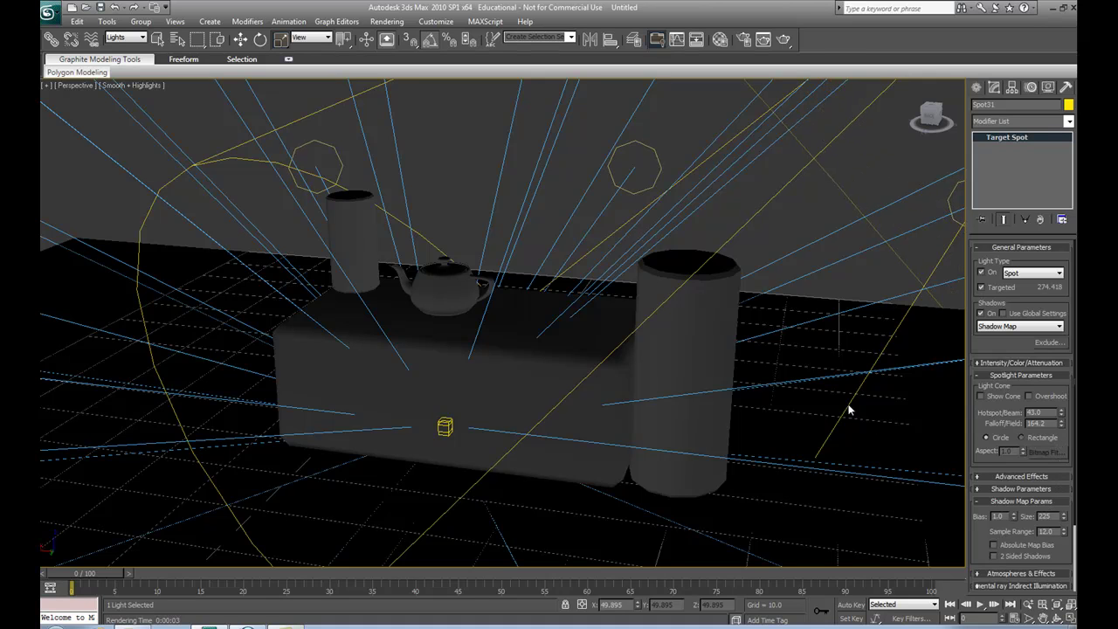
{"action": "key", "text": "shift+q"}
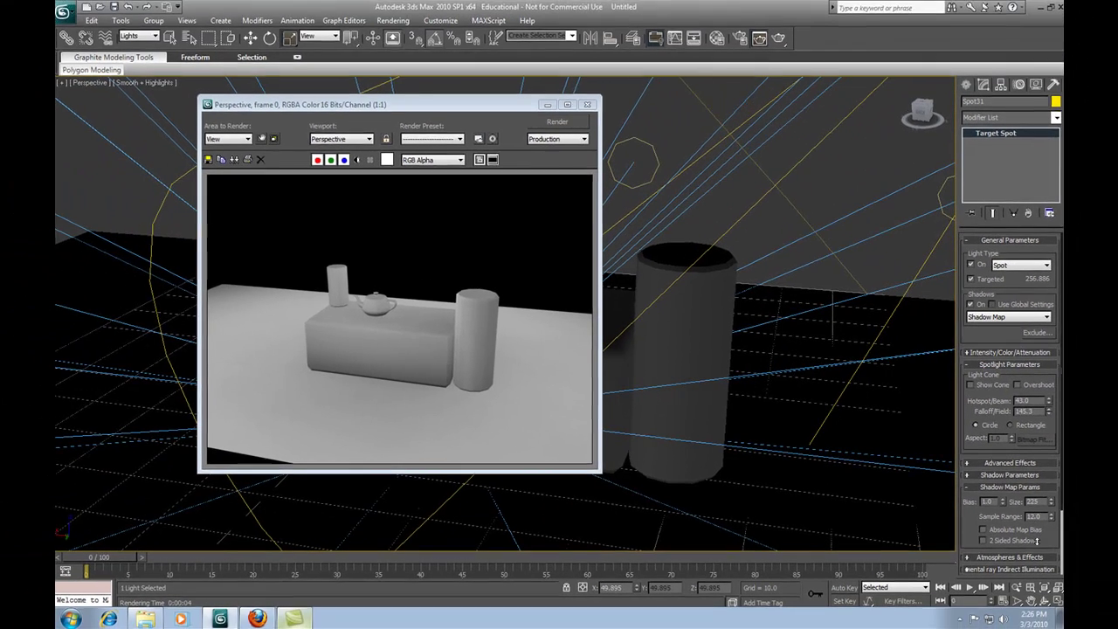
- Set the selected spotlight's falloff/field to 80 and render the Perspective view again
{"action": "left_click_drag", "start_coordinate": [1037, 542], "coordinate": [978, 188]}
{"action": "left_click_drag", "start_coordinate": [1035, 414], "coordinate": [994, 410]}
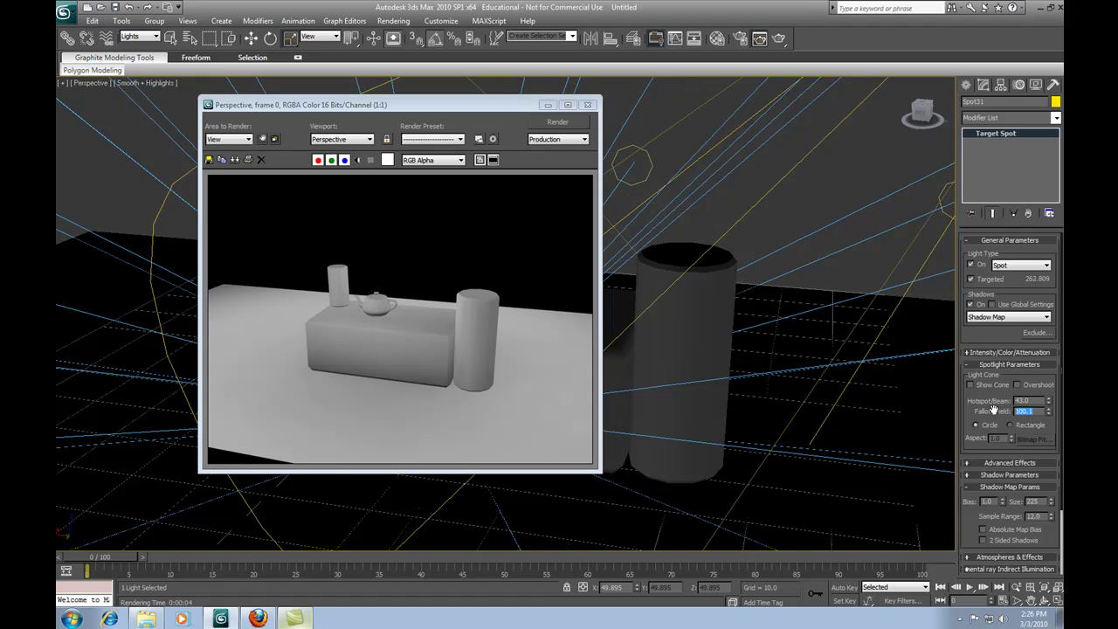
{"action": "type", "text": "80"}
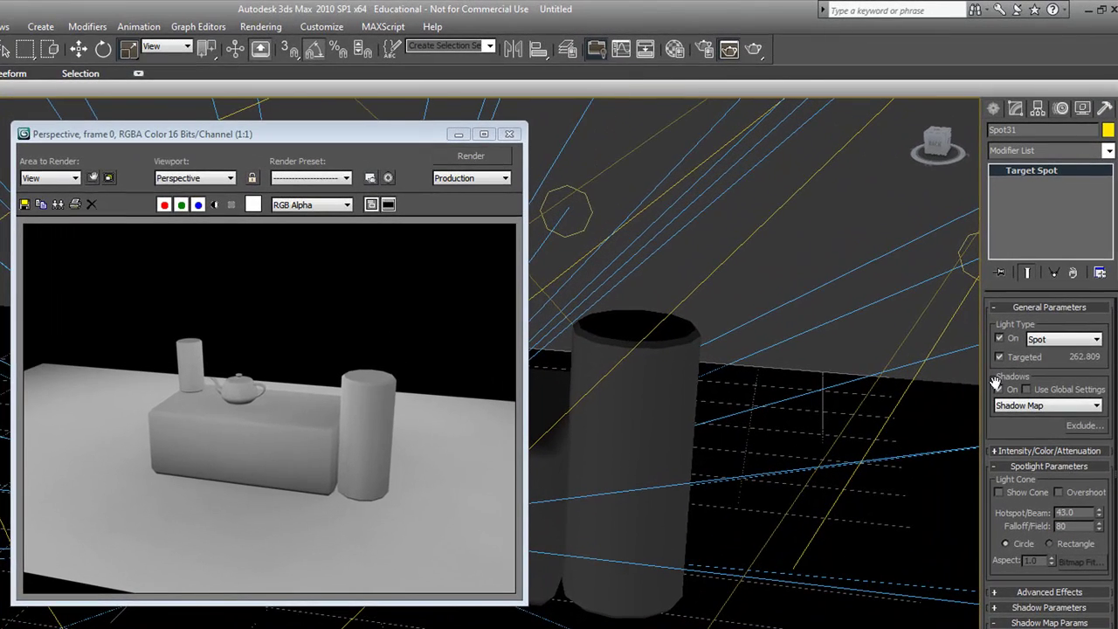
{"action": "left_click", "coordinate": [471, 158]}
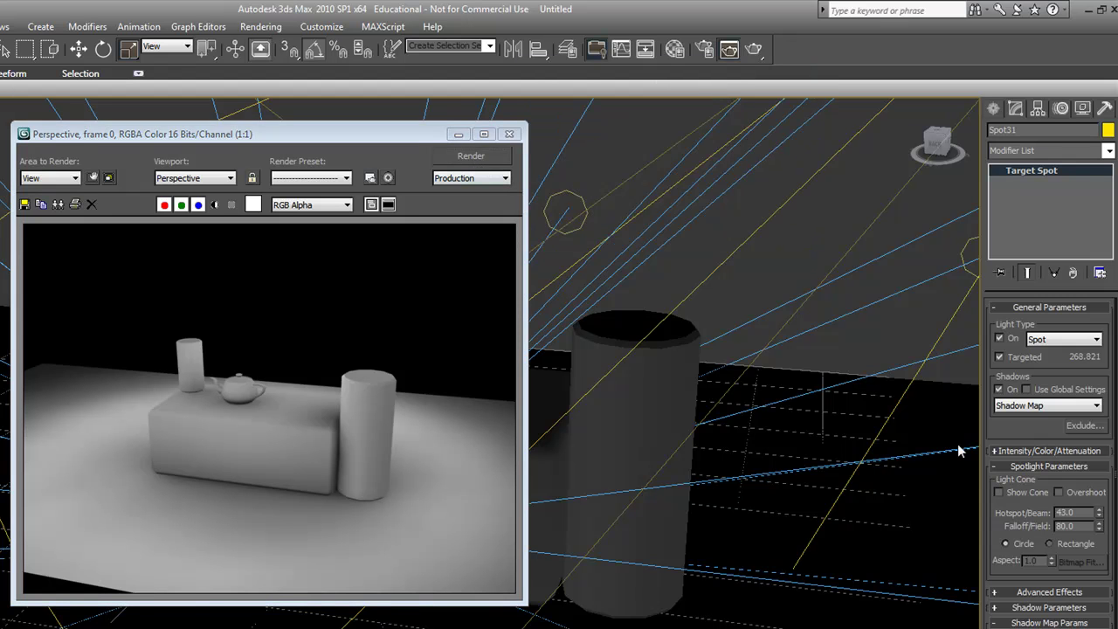
- Set the spotlight's falloff/field to 70, render the Perspective view, and close the render window
{"action": "double_click", "coordinate": [1082, 524]}
{"action": "type", "text": "70"}
{"action": "key", "text": "Return"}
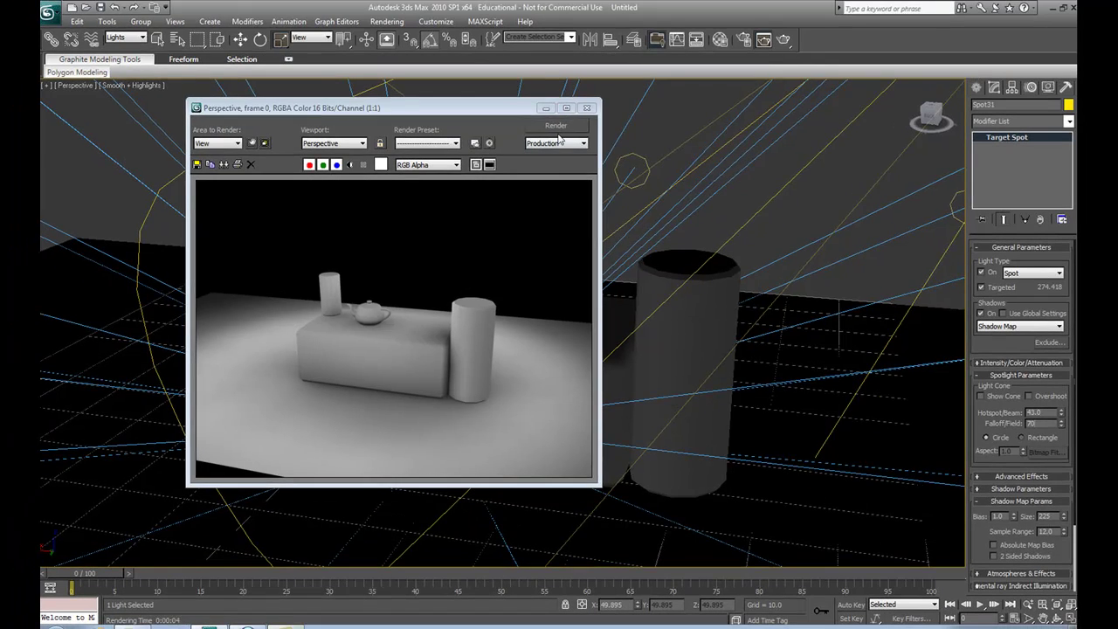
{"action": "left_click", "coordinate": [556, 127]}
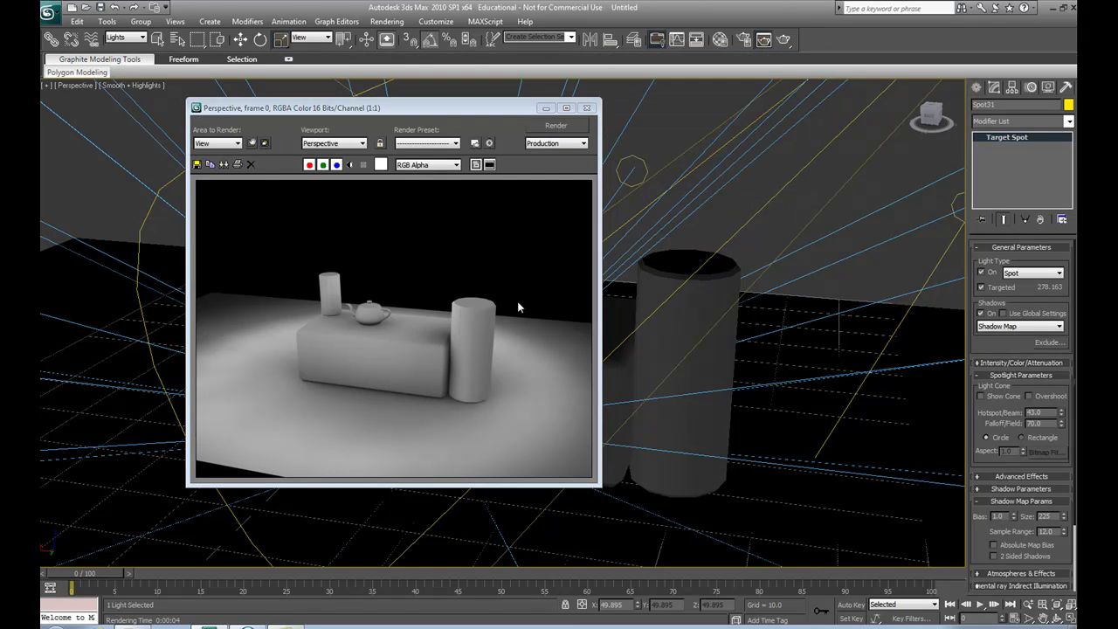
{"action": "left_click", "coordinate": [586, 108]}
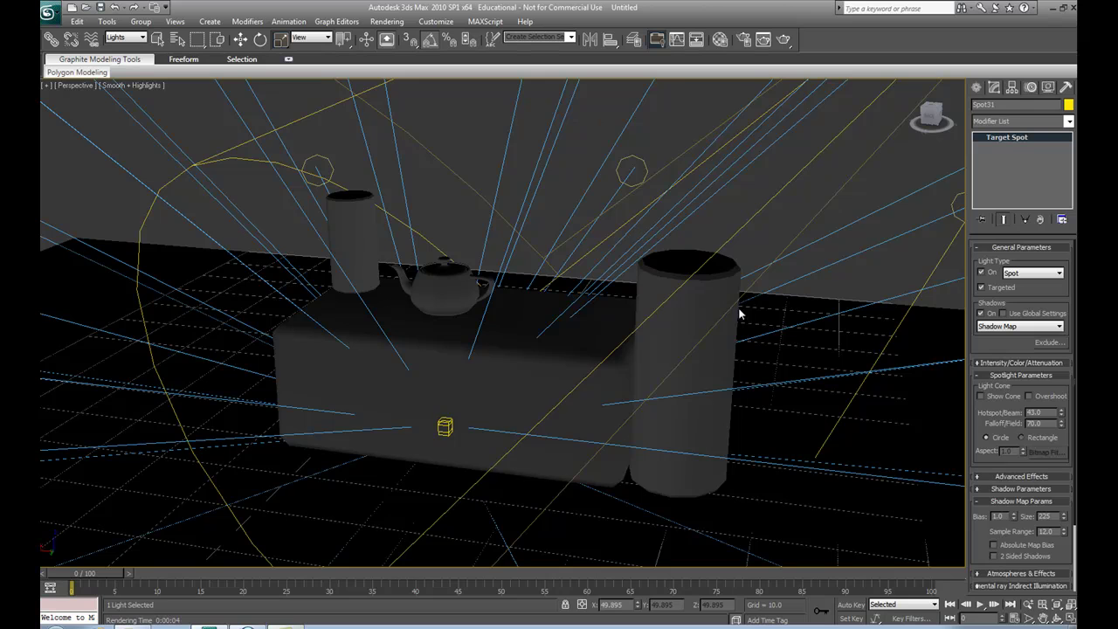
{"action": "left_click", "coordinate": [127, 38]}
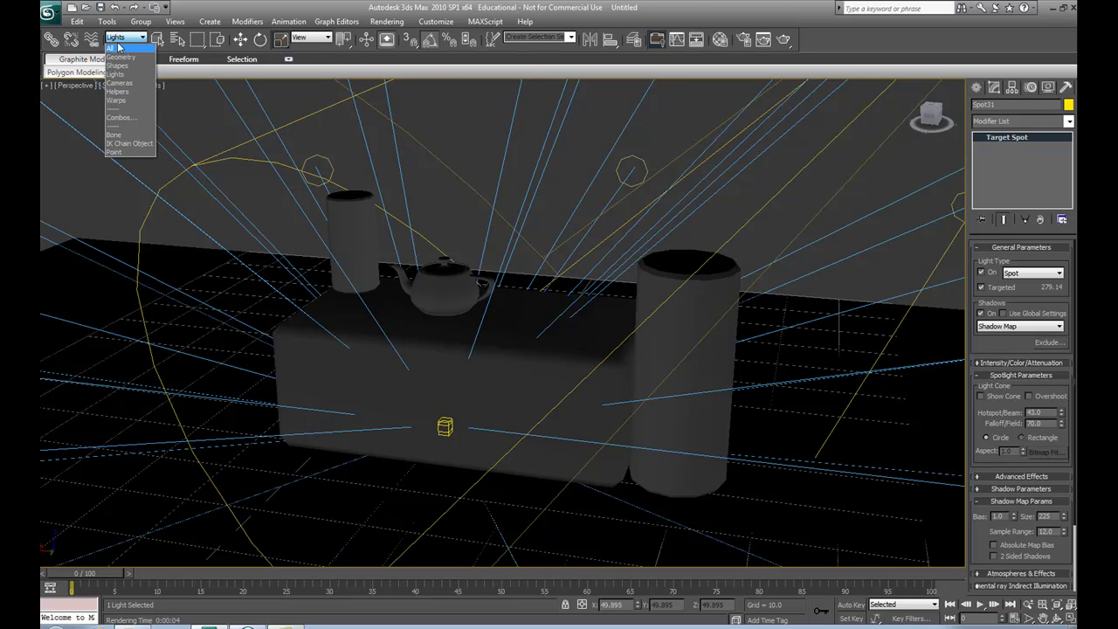
{"action": "left_click", "coordinate": [117, 74]}
{"action": "left_click", "coordinate": [708, 286]}
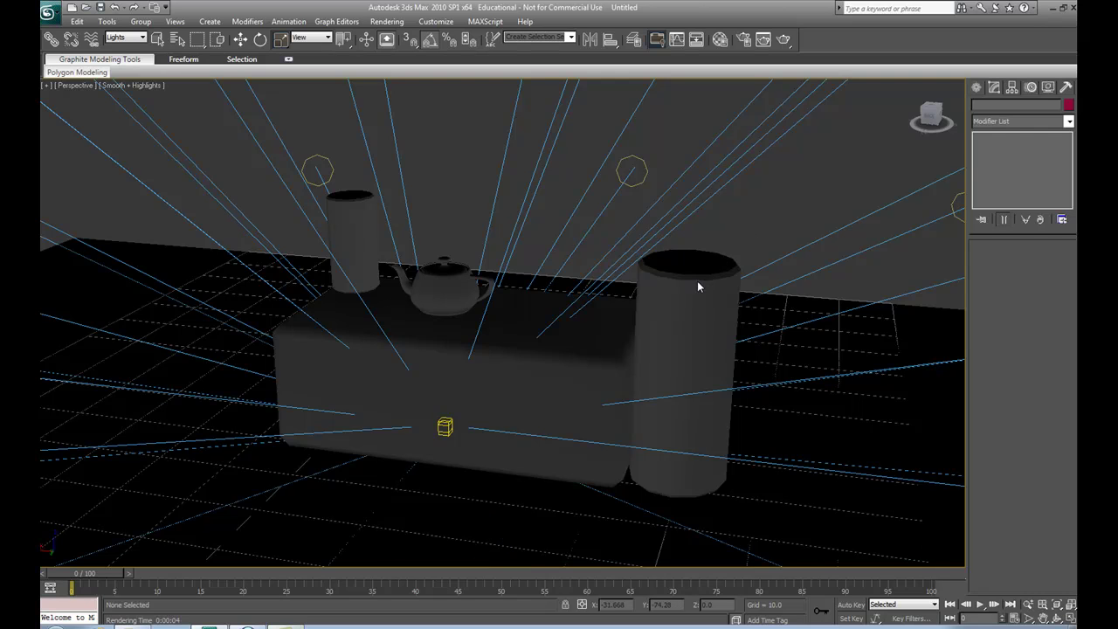
{"action": "left_click_drag", "start_coordinate": [119, 32], "coordinate": [120, 36]}
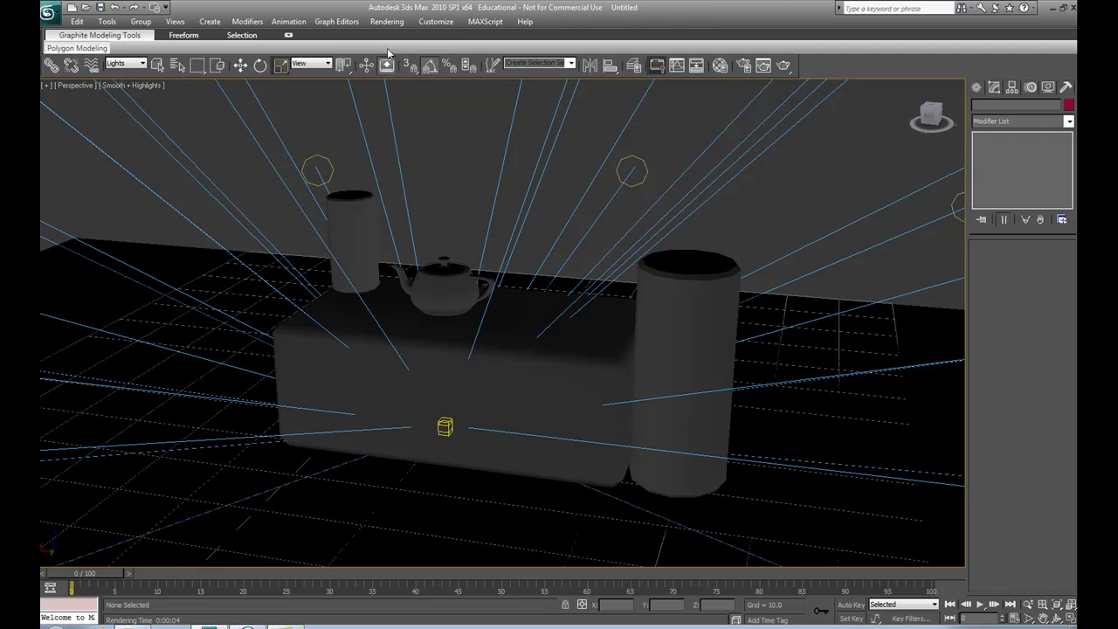
- Set the selection filter to All and move the large chamfered cylinder along the X axis, slightly away from the box
{"action": "left_click", "coordinate": [127, 68]}
{"action": "left_click", "coordinate": [122, 77]}
{"action": "left_click", "coordinate": [688, 289]}
{"action": "key", "text": "w"}
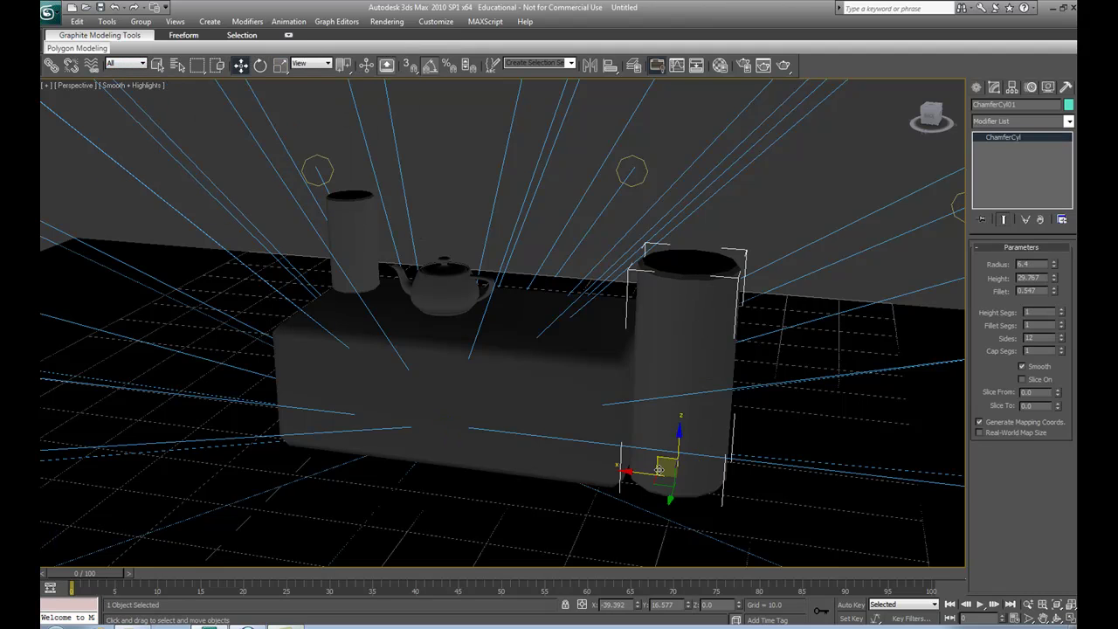
{"action": "left_click_drag", "start_coordinate": [639, 472], "coordinate": [647, 472]}
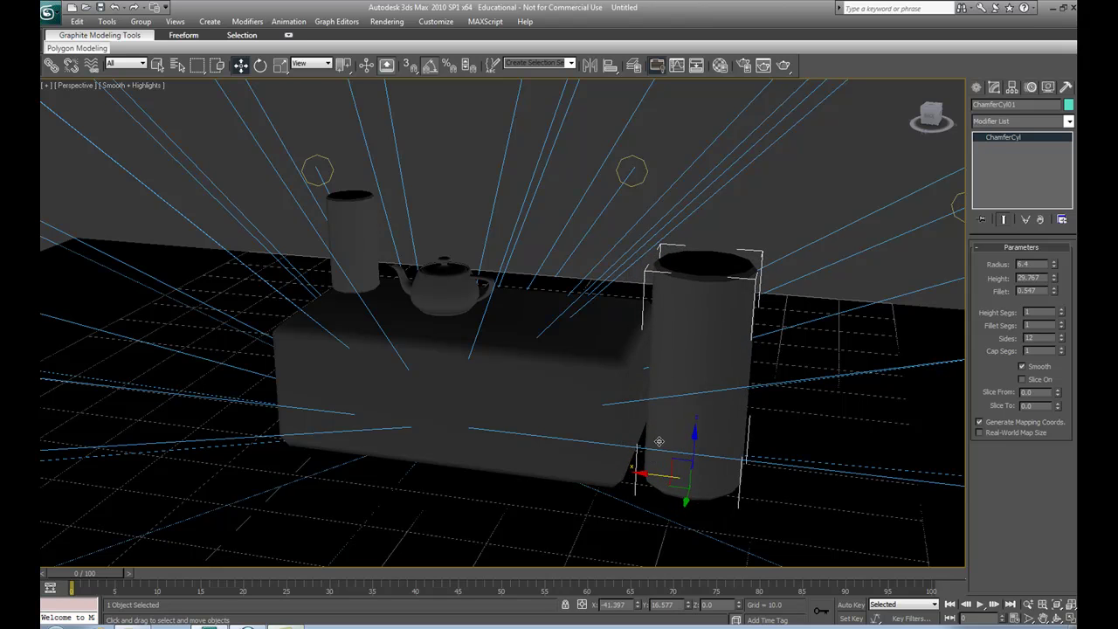
{"action": "left_click", "coordinate": [640, 472]}
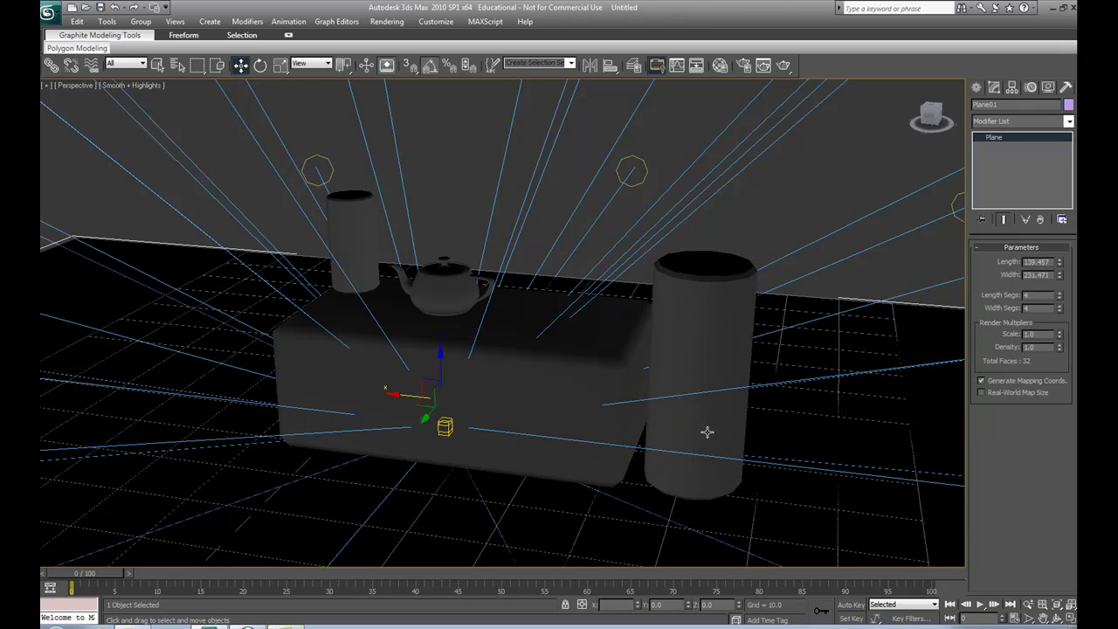
{"action": "left_click", "coordinate": [738, 271]}
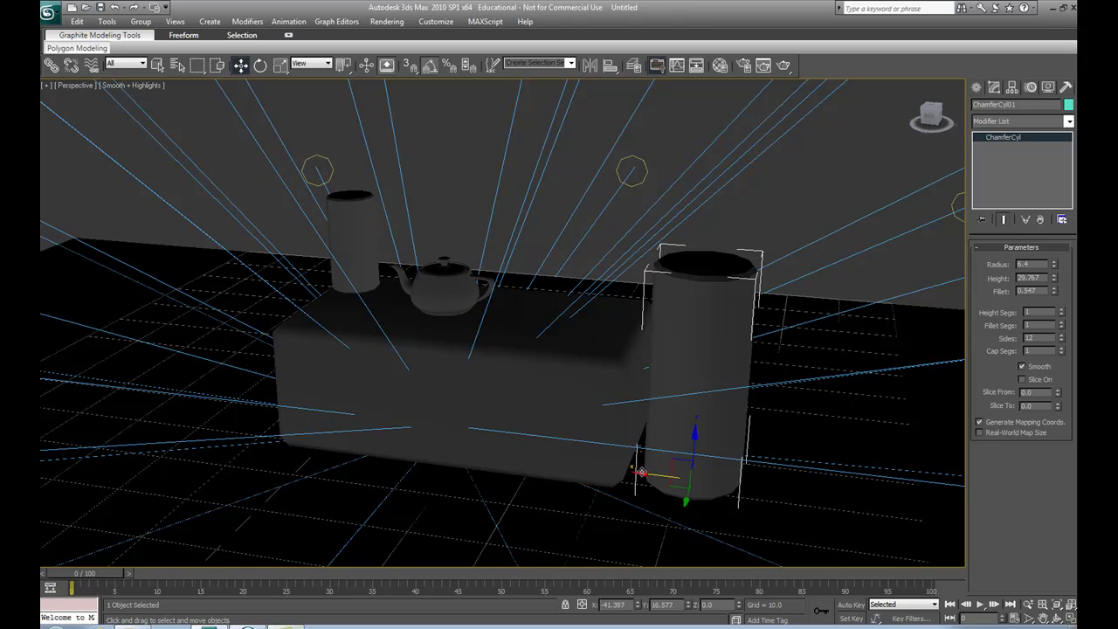
{"action": "left_click_drag", "start_coordinate": [643, 475], "coordinate": [649, 474]}
{"action": "left_click", "coordinate": [758, 221]}
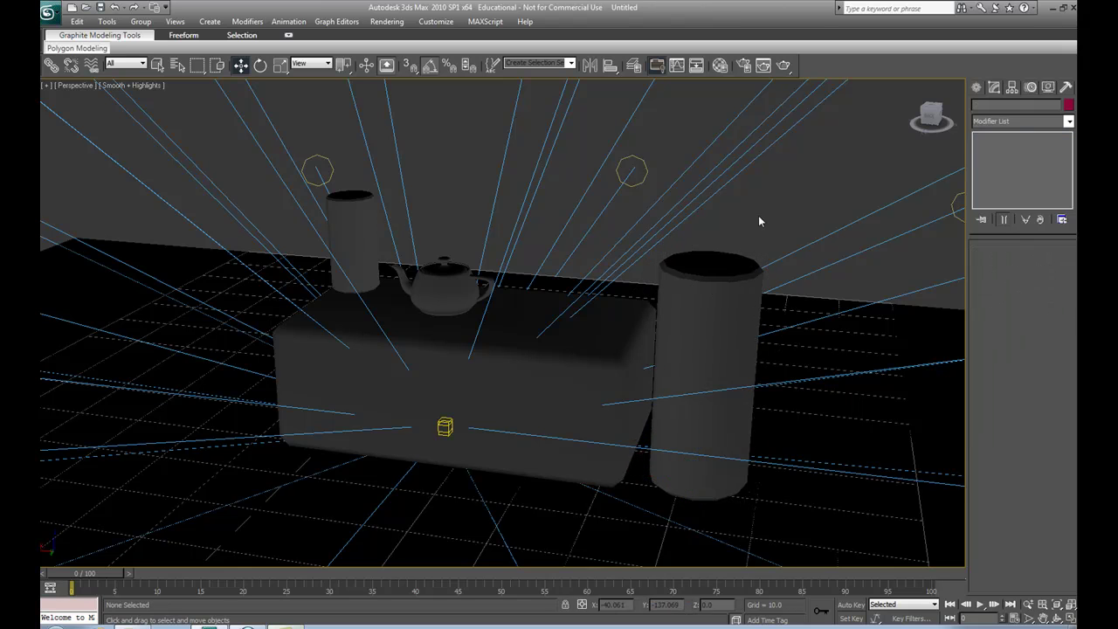
- Render the Perspective view to check the shading between box and cylinder, close the render, and examine the whole spotlight dome from several angles
{"action": "key", "text": "shift+q"}
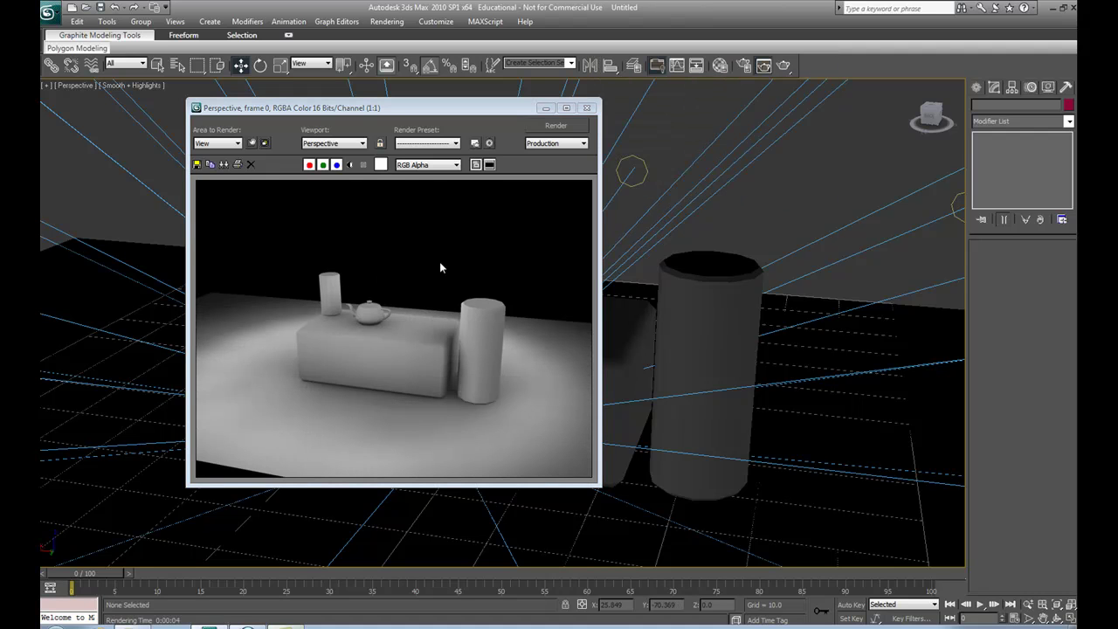
{"action": "left_click", "coordinate": [586, 107]}
{"action": "scroll", "coordinate": [599, 277], "scroll_direction": "down", "scroll_amount": 6}
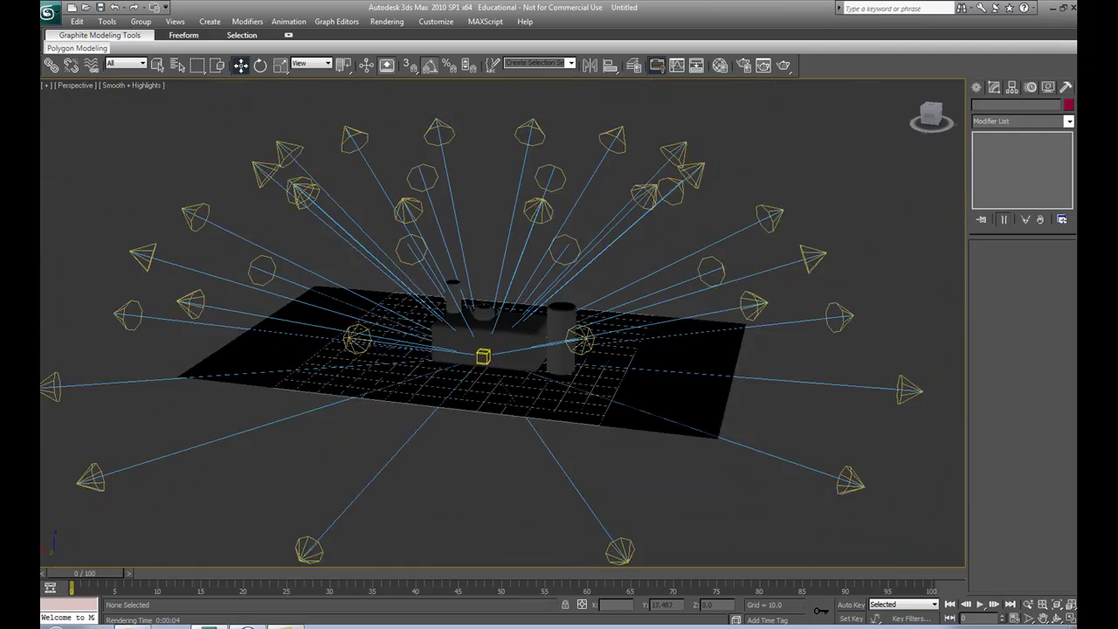
{"action": "scroll", "coordinate": [600, 277], "scroll_direction": "down", "scroll_amount": 2}
{"action": "middle_click_drag", "start_coordinate": [599, 276], "coordinate": [255, 198], "text": "alt"}
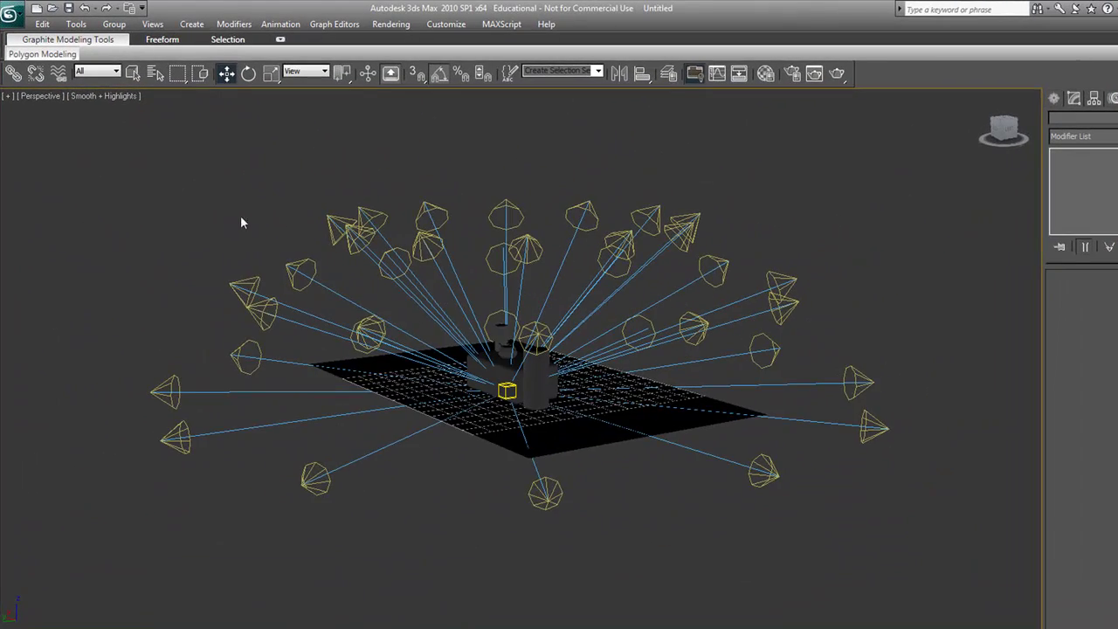
{"action": "middle_click_drag", "start_coordinate": [476, 333], "coordinate": [502, 341], "text": "alt"}
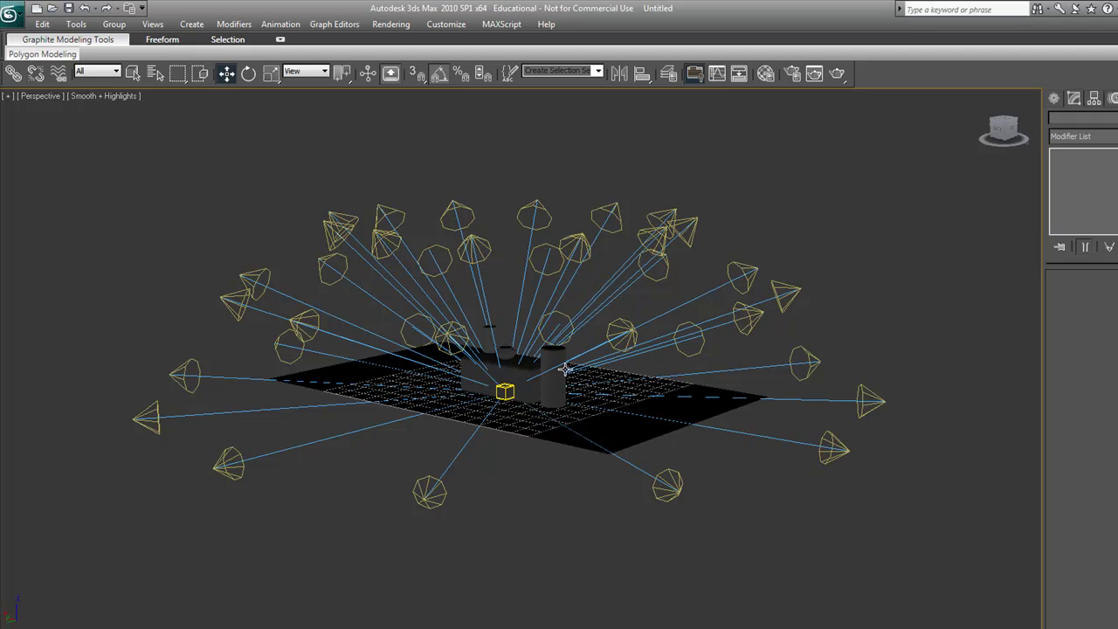
{"action": "middle_click_drag", "start_coordinate": [507, 361], "coordinate": [554, 396], "text": "alt"}
{"action": "scroll", "coordinate": [626, 343], "scroll_direction": "up", "scroll_amount": 3}
{"action": "middle_click_drag", "start_coordinate": [626, 342], "coordinate": [603, 348], "text": "alt"}
{"action": "scroll", "coordinate": [864, 273], "scroll_direction": "down", "scroll_amount": 1}
{"action": "middle_click_drag", "start_coordinate": [860, 275], "coordinate": [833, 239], "text": "alt"}
- Create a Target Direct light in the Top view, starting well outside the spotlight rings on the X side and aimed at the objects
{"action": "left_click", "coordinate": [1054, 98]}
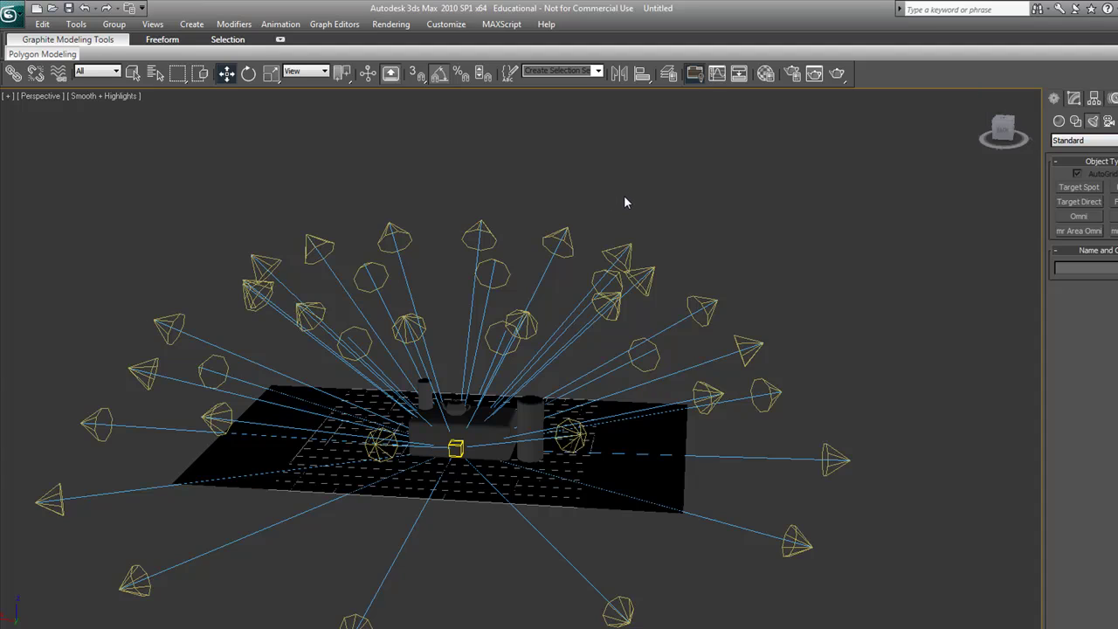
{"action": "key", "text": "alt+w"}
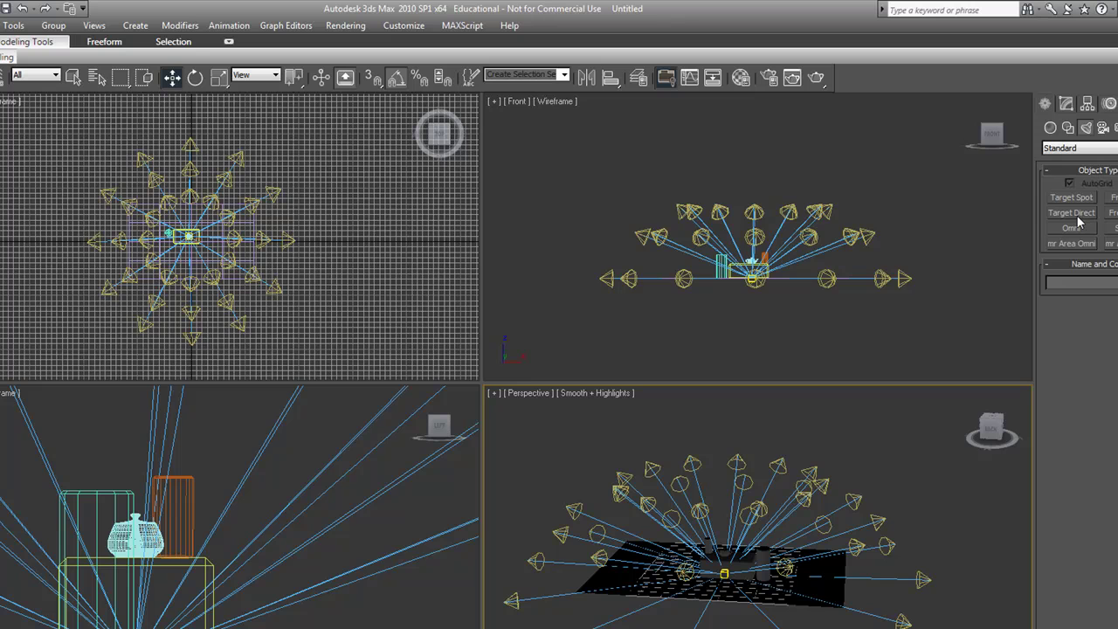
{"action": "left_click", "coordinate": [1071, 221]}
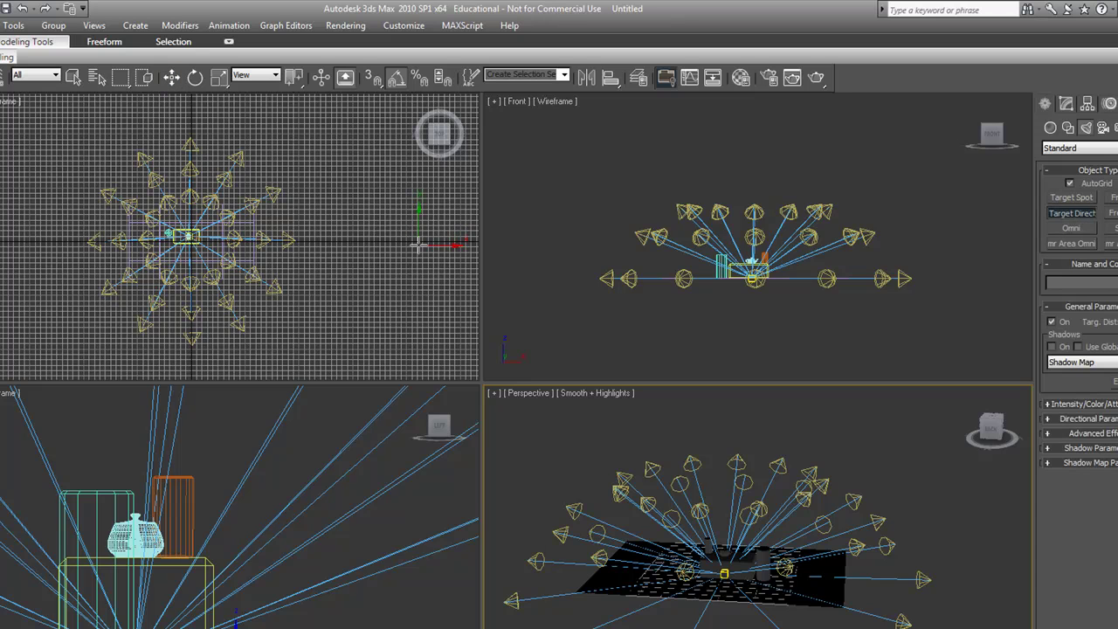
{"action": "left_click", "coordinate": [410, 246]}
{"action": "left_click", "coordinate": [410, 245]}
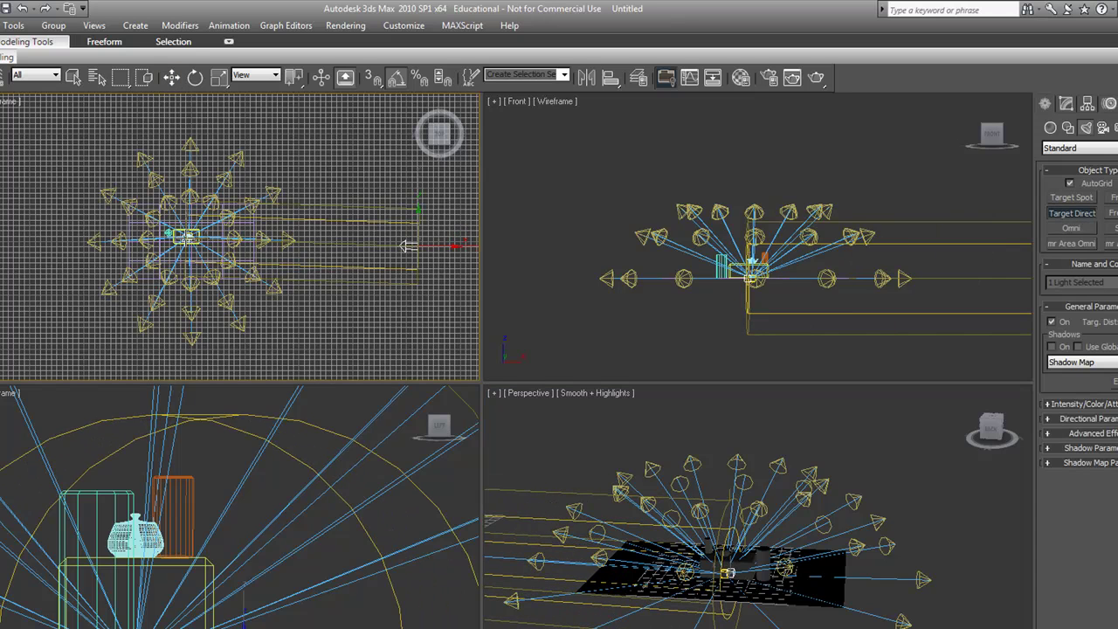
- Raise the directional light high above the dome in the Front view and shift it slightly toward the objects along X
{"action": "scroll", "coordinate": [807, 269], "scroll_direction": "down", "scroll_amount": 2}
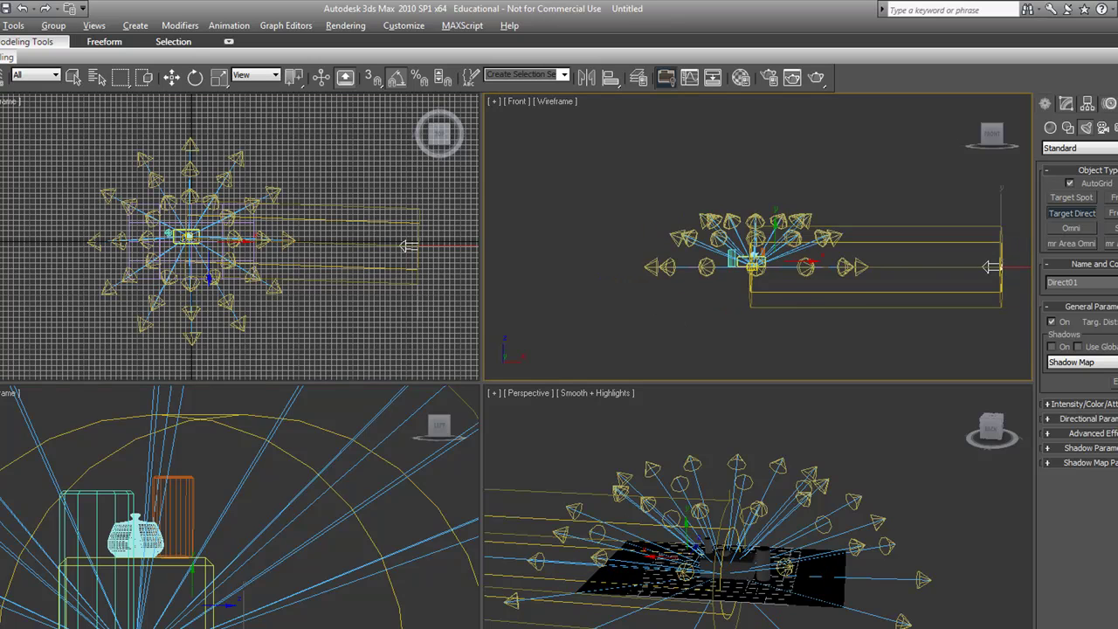
{"action": "middle_click_drag", "start_coordinate": [850, 282], "coordinate": [752, 306]}
{"action": "key", "text": "w"}
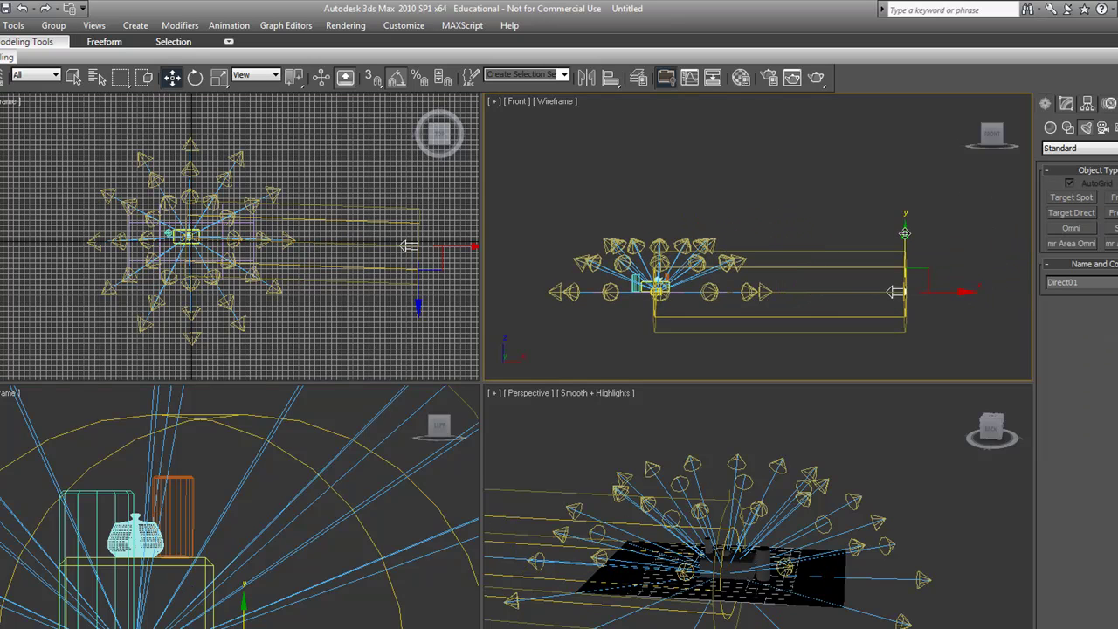
{"action": "left_click_drag", "start_coordinate": [904, 233], "coordinate": [889, 106]}
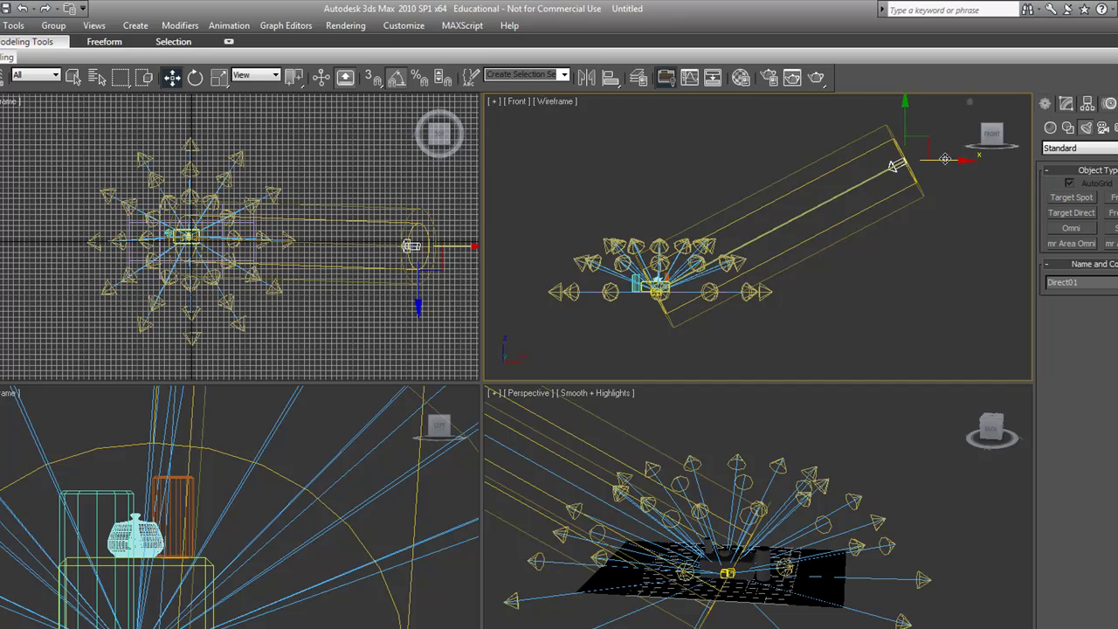
{"action": "left_click_drag", "start_coordinate": [945, 159], "coordinate": [887, 159]}
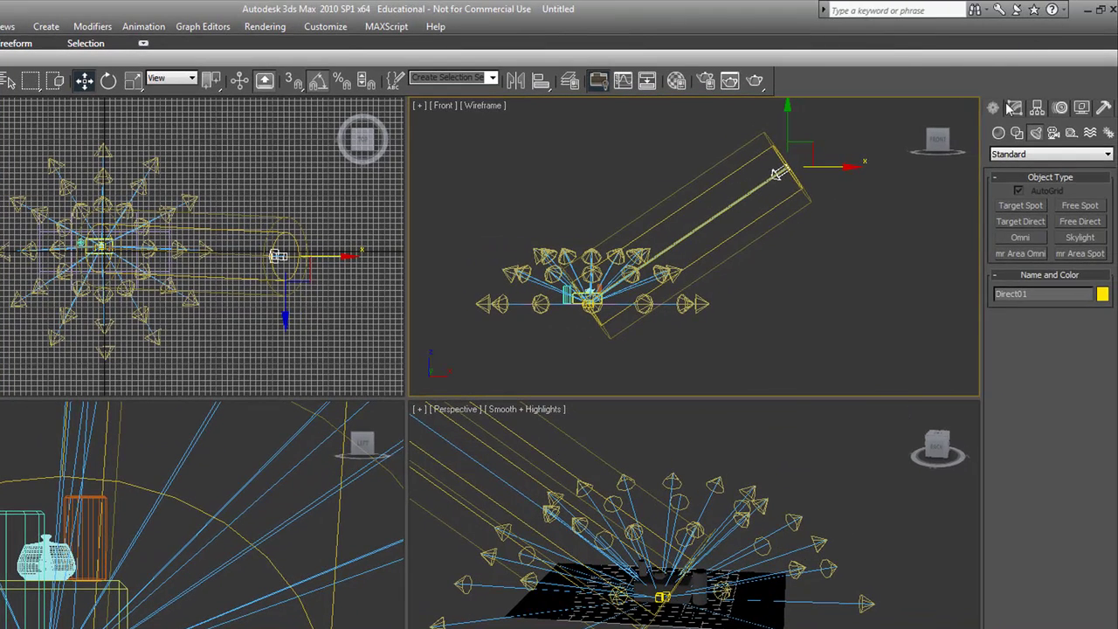
- Turn on shadows for the directional light and set their type to Ray Traced Shadows
{"action": "left_click", "coordinate": [1010, 106]}
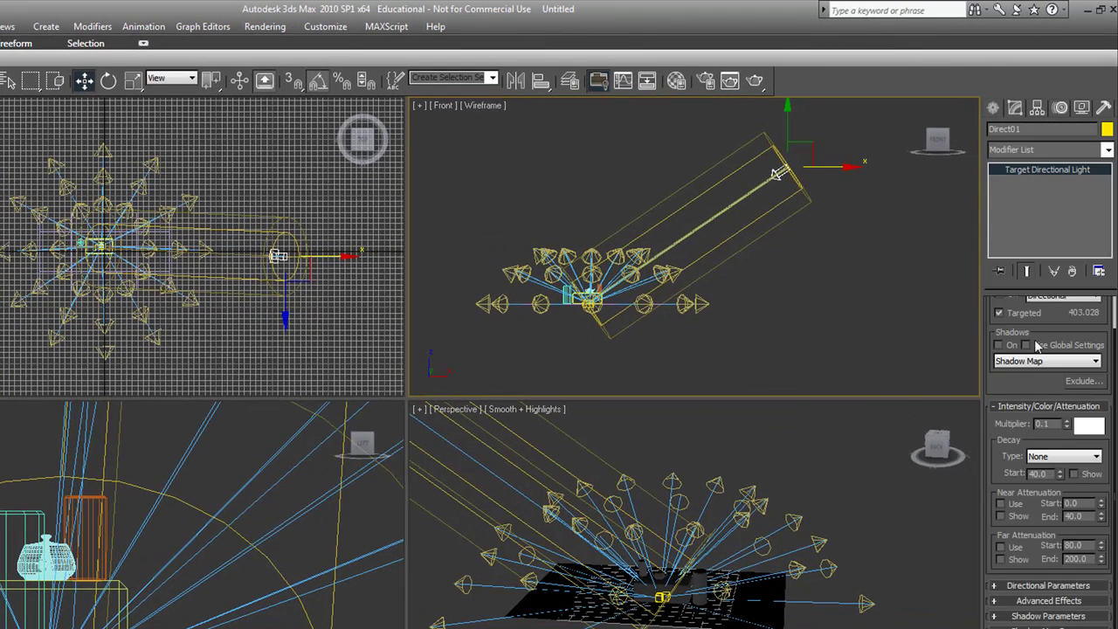
{"action": "scroll", "coordinate": [1047, 330], "scroll_direction": "up", "scroll_amount": 2}
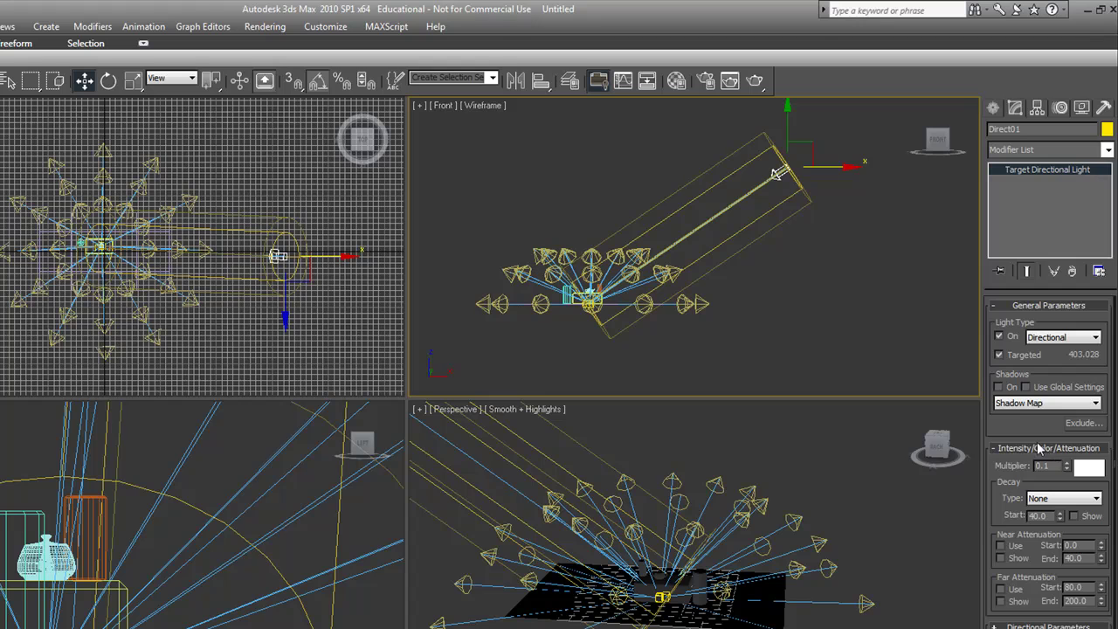
{"action": "left_click", "coordinate": [1000, 387]}
{"action": "left_click", "coordinate": [1015, 403]}
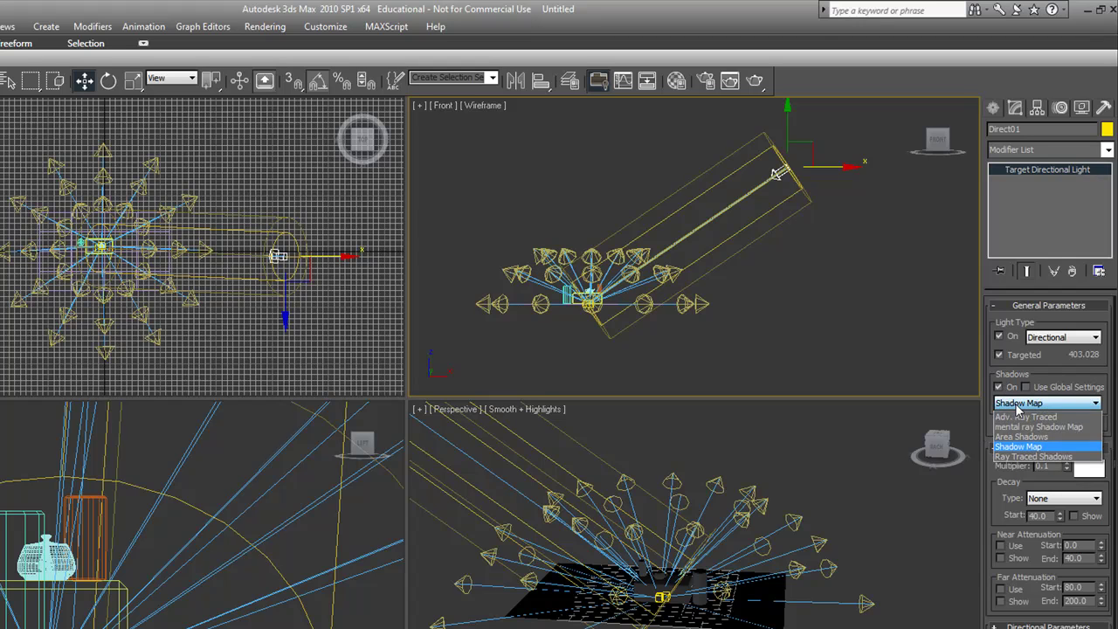
{"action": "left_click", "coordinate": [1031, 457]}
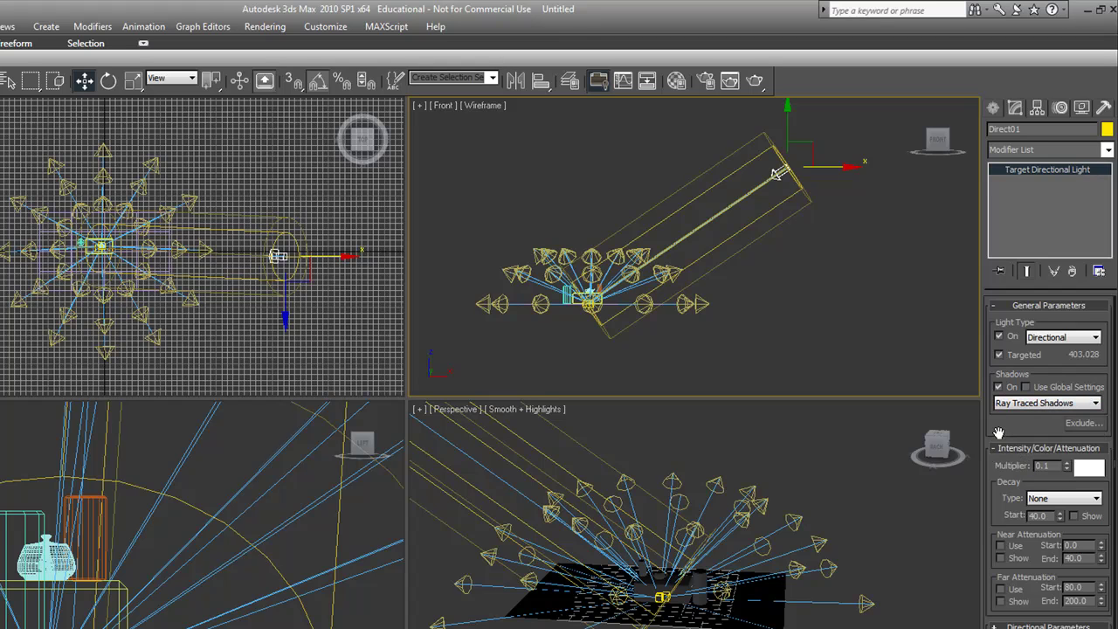
{"action": "left_click_drag", "start_coordinate": [998, 432], "coordinate": [1003, 360]}
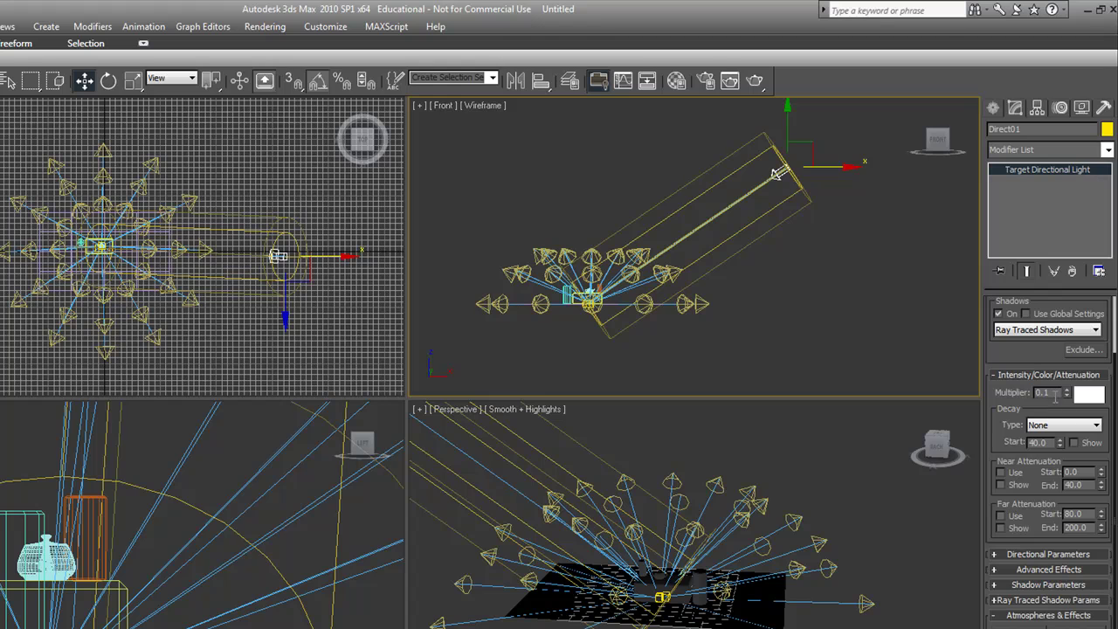
- Set the directional light's multiplier to 1.0, render the Perspective view to check its brightness and shadows, and close the render
{"action": "double_click", "coordinate": [1055, 395]}
{"action": "type", "text": "1.0"}
{"action": "scroll", "coordinate": [690, 605], "scroll_direction": "up", "scroll_amount": 2}
{"action": "middle_click_drag", "start_coordinate": [688, 605], "coordinate": [671, 531]}
{"action": "middle_click_drag", "start_coordinate": [743, 537], "coordinate": [758, 572], "text": "alt"}
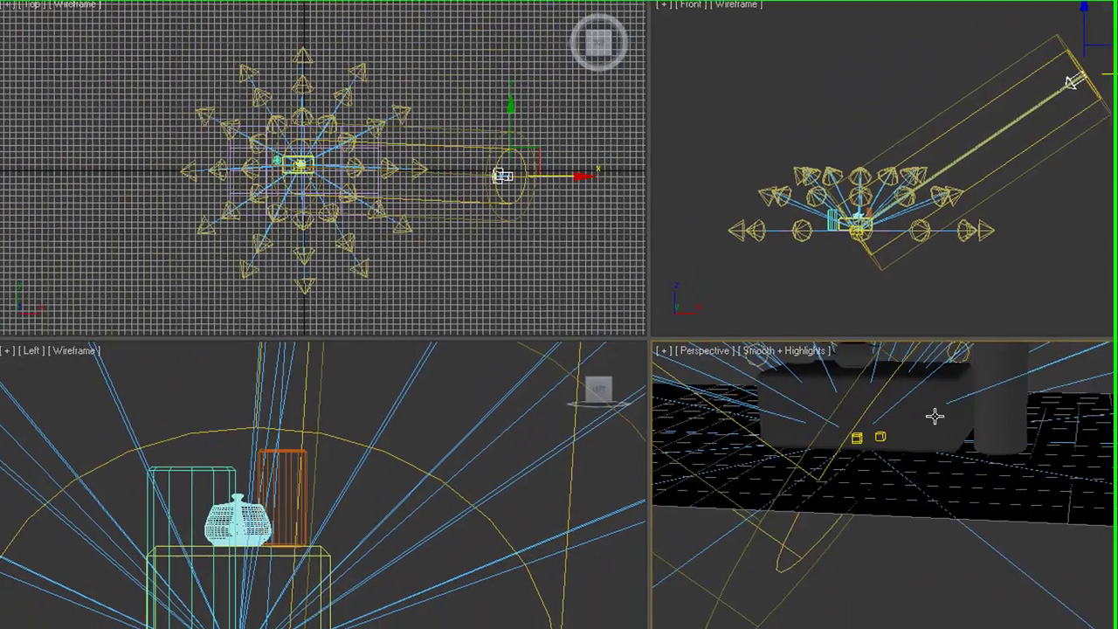
{"action": "middle_click_drag", "start_coordinate": [972, 515], "coordinate": [1001, 574]}
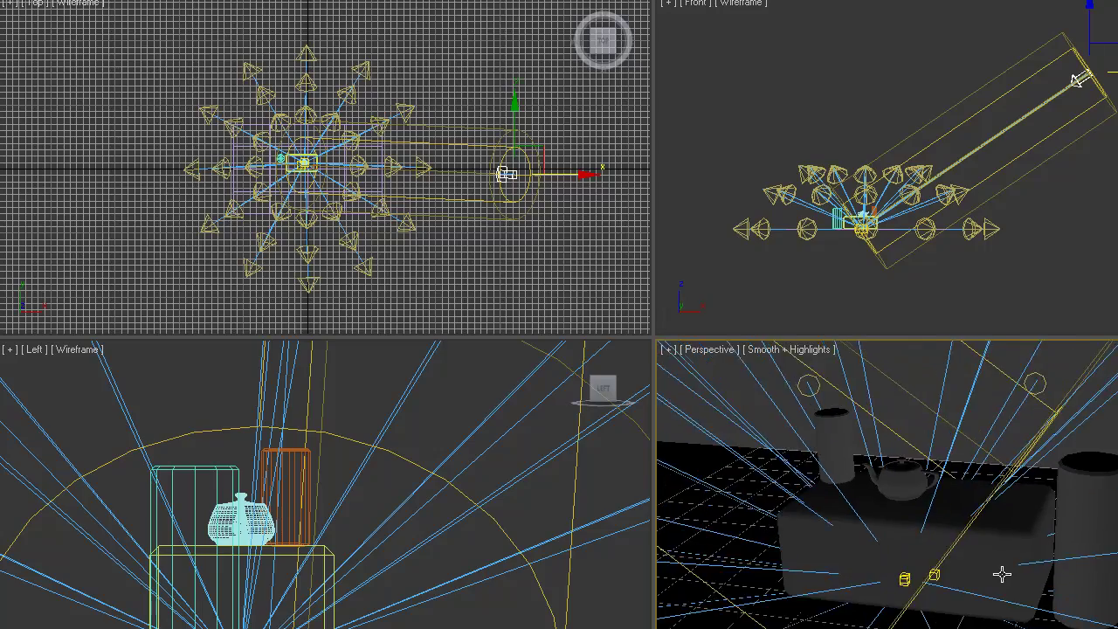
{"action": "scroll", "coordinate": [1001, 572], "scroll_direction": "up", "scroll_amount": 1}
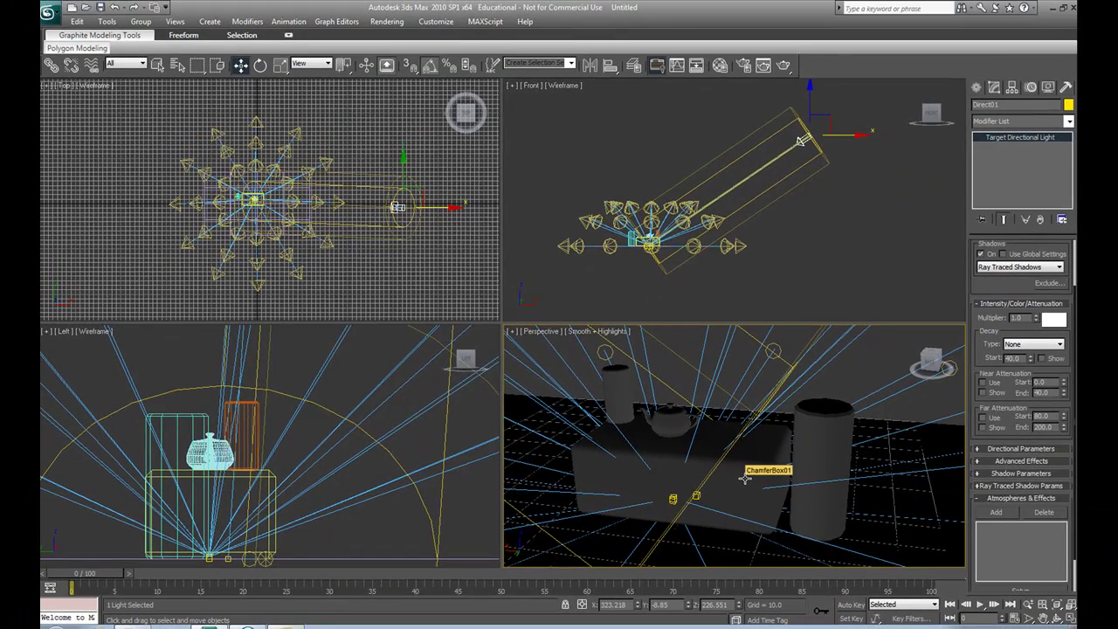
{"action": "key", "text": "shift+q"}
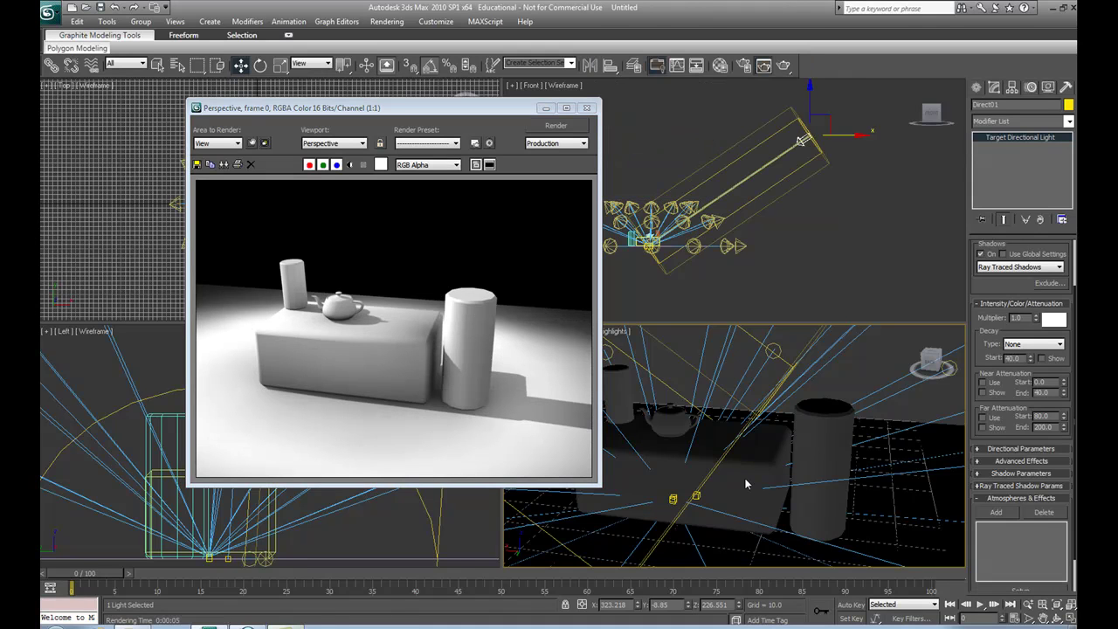
{"action": "left_click", "coordinate": [587, 108]}
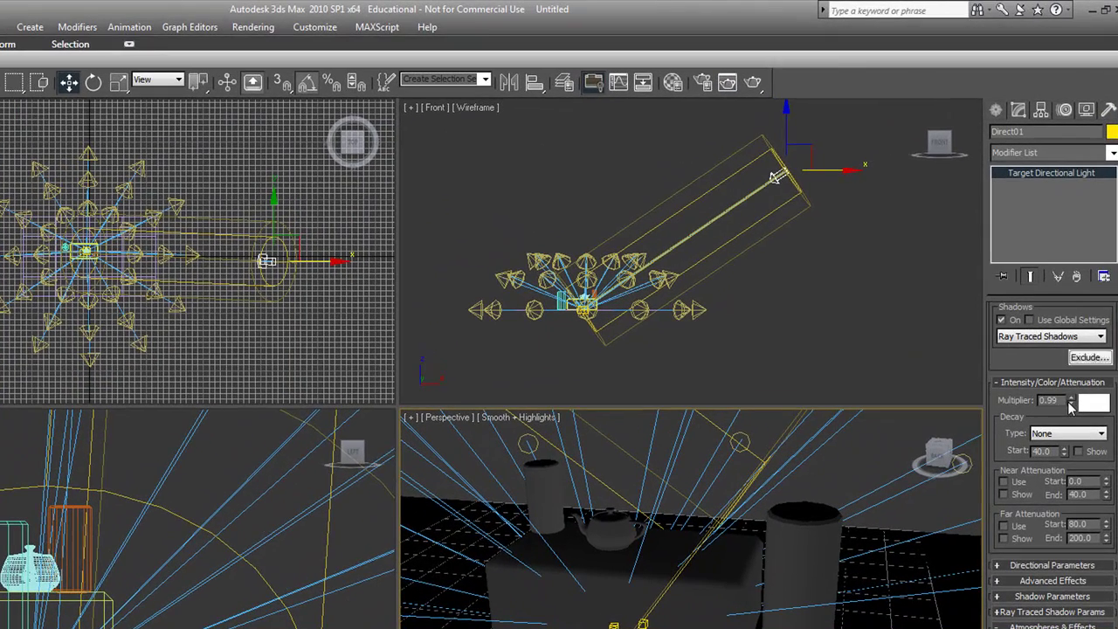
- Lower the directional light's multiplier to 0.7 and render the Perspective view again
{"action": "left_click_drag", "start_coordinate": [1056, 363], "coordinate": [1054, 368]}
{"action": "double_click", "coordinate": [1060, 400]}
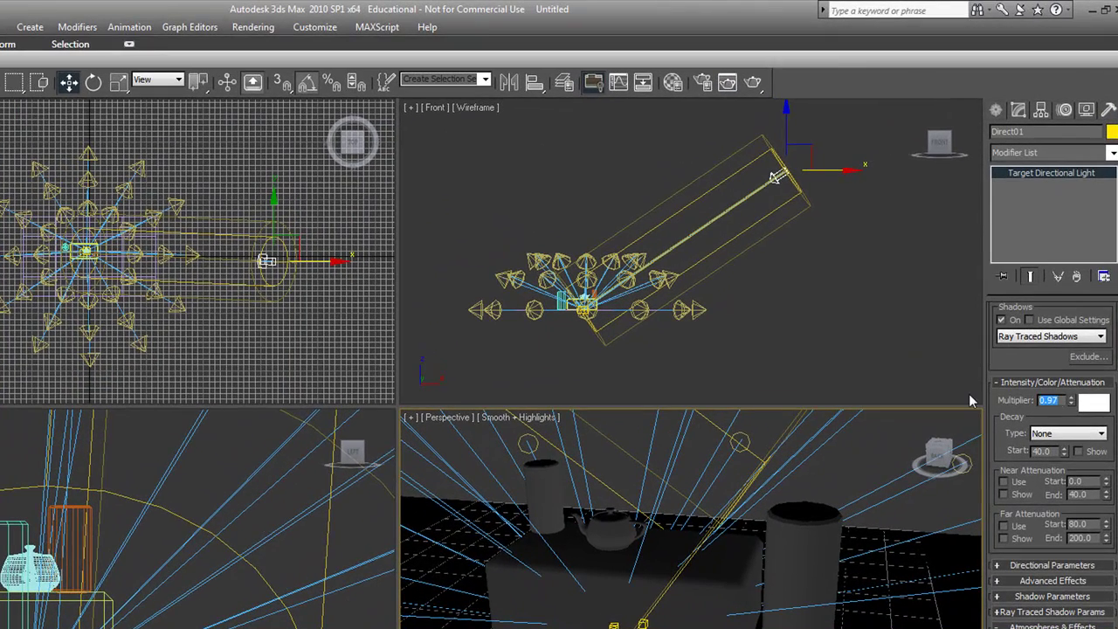
{"action": "type", "text": "."}
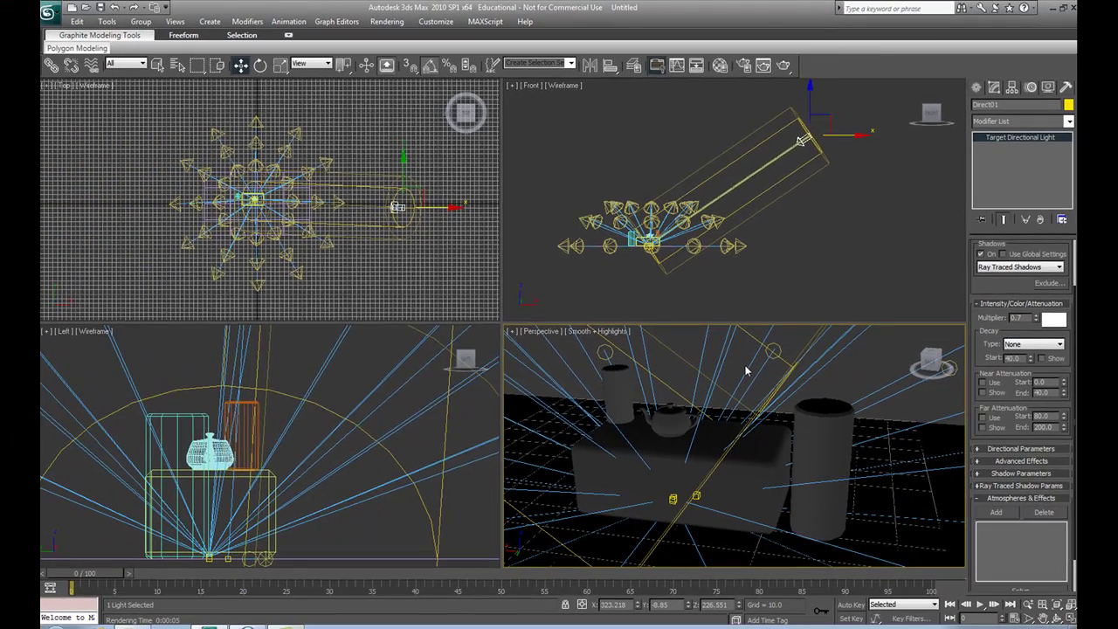
{"action": "key", "text": "shift+q"}
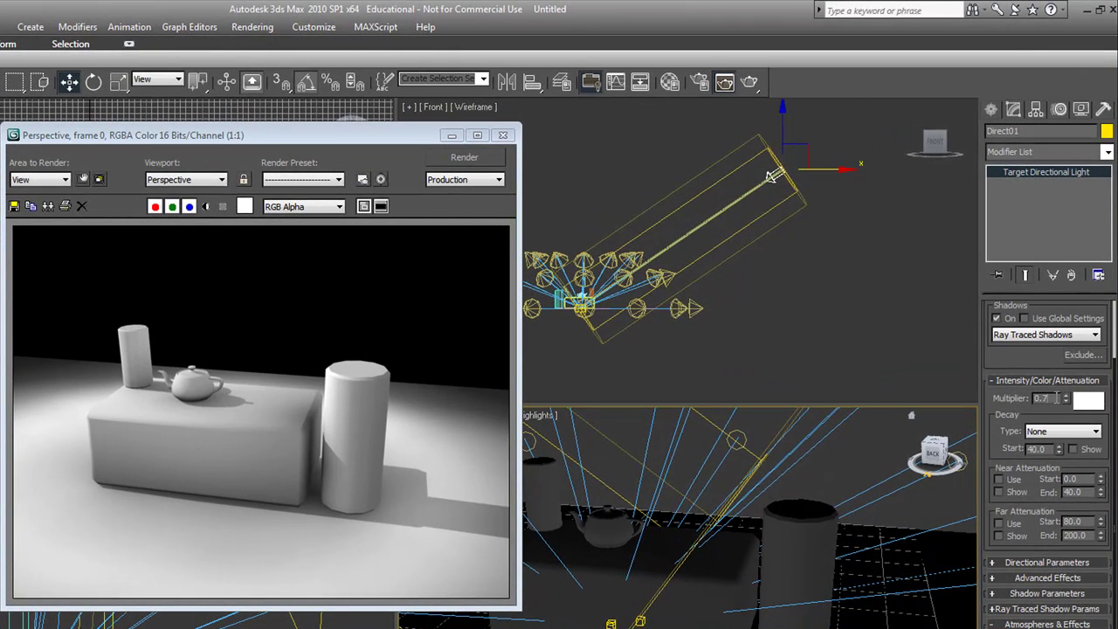
- Readjust the directional light's multiplier to 0.64, re-render the Perspective view, close the render, and return to the Front view
{"action": "double_click", "coordinate": [1056, 397]}
{"action": "type", "text": "1"}
{"action": "left_click", "coordinate": [463, 158]}
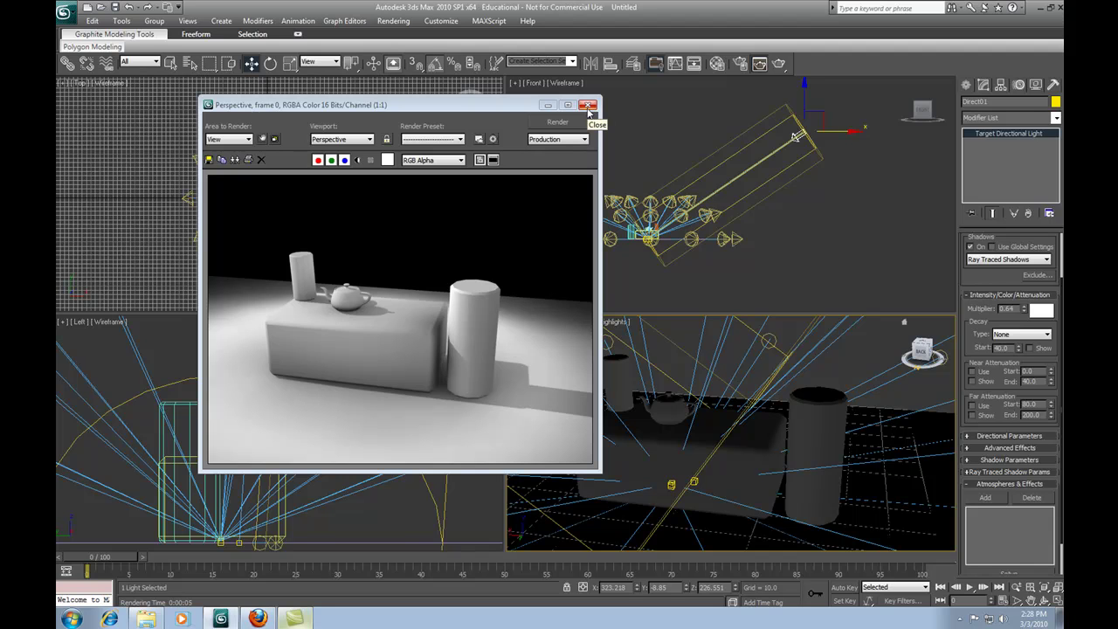
{"action": "left_click", "coordinate": [588, 106]}
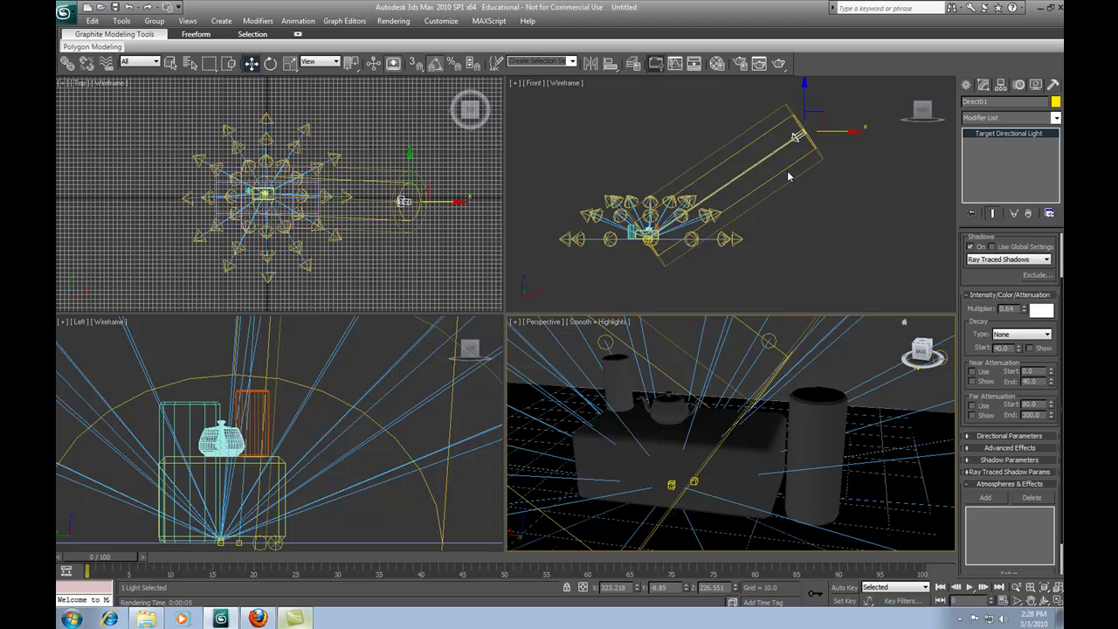
{"action": "left_click", "coordinate": [797, 231]}
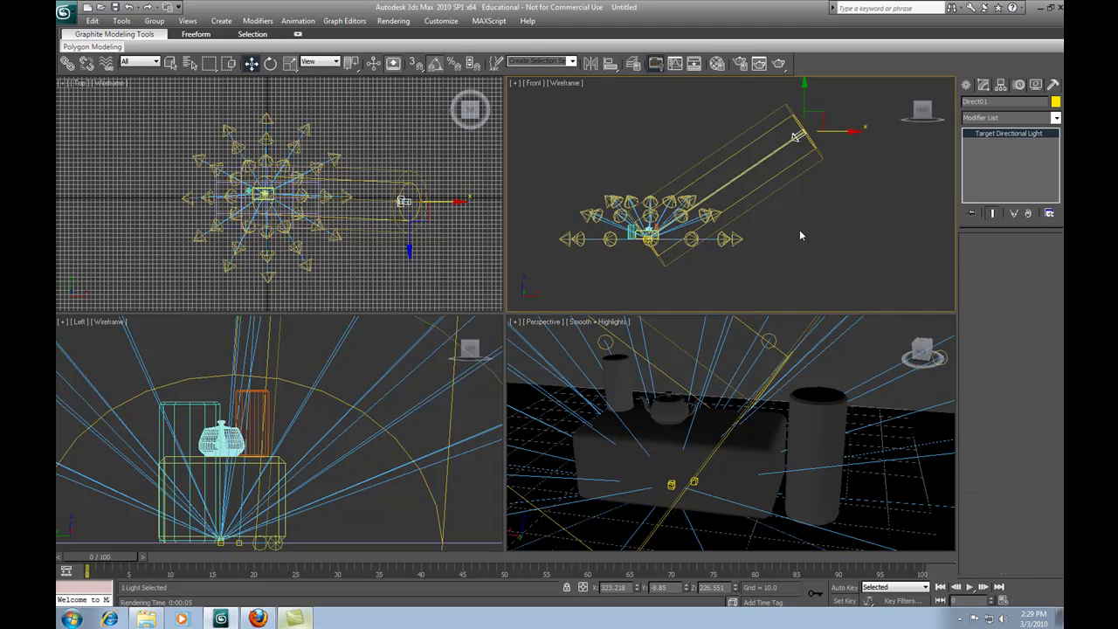